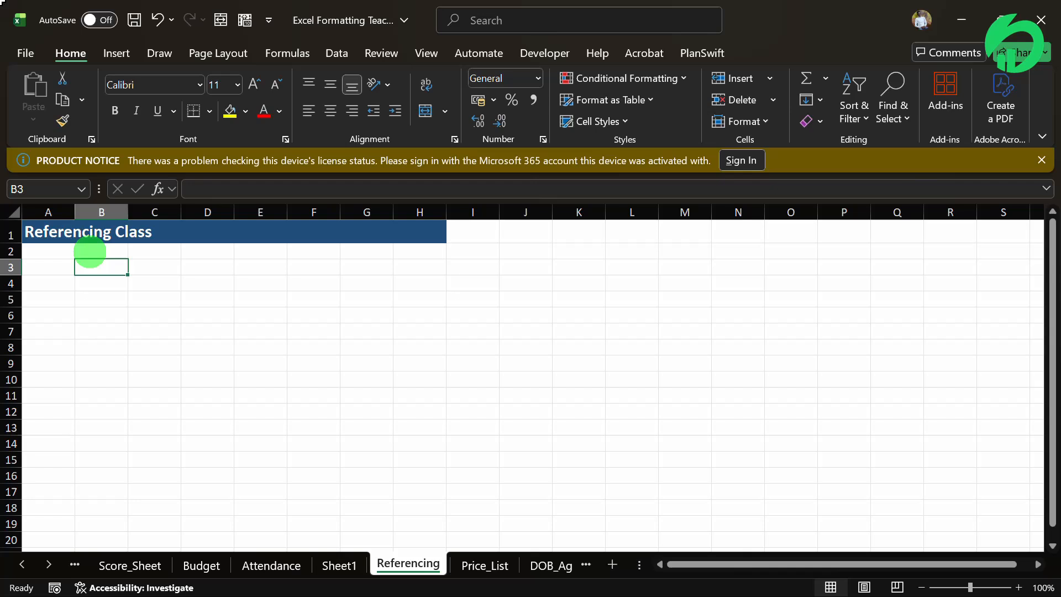
- Enter the label Relative in cell B3
{"action": "type", "text": "Relativ"}
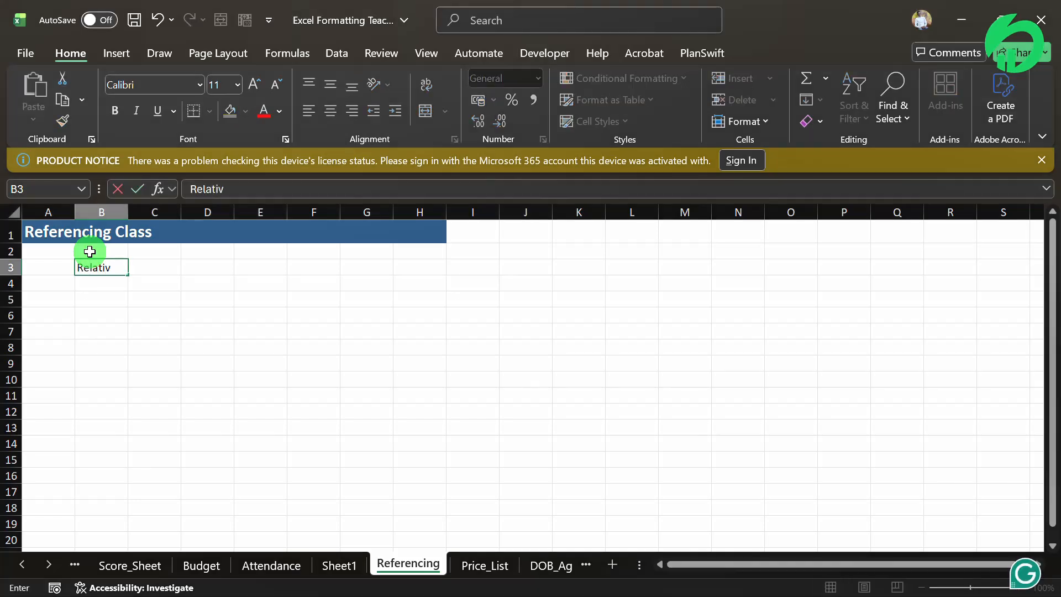
{"action": "type", "text": "e refere"}
{"action": "key", "text": "BackSpace"}
{"action": "key", "text": "BackSpace"}
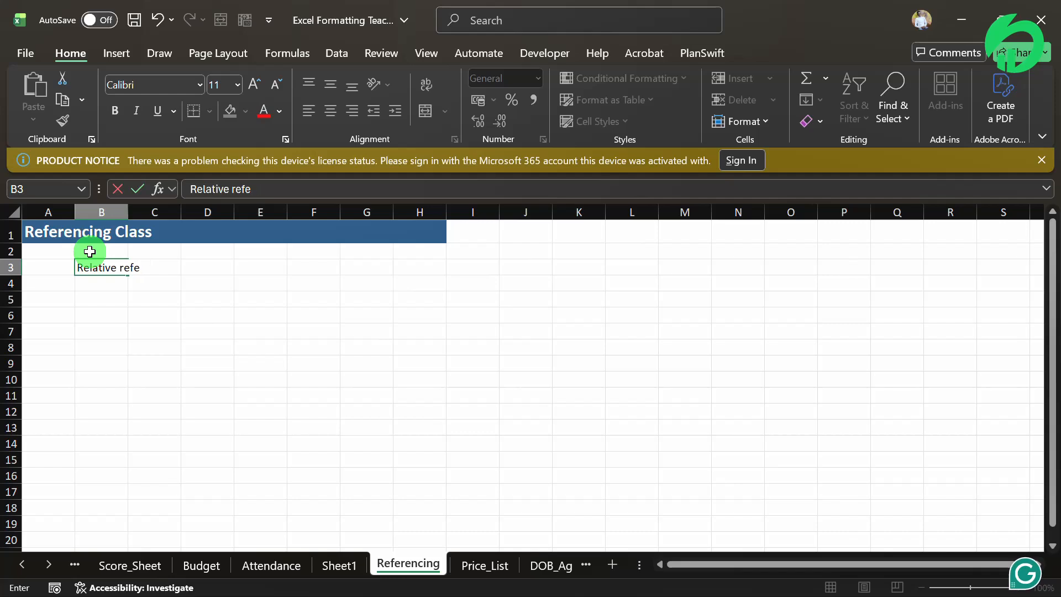
{"action": "key", "text": "BackSpace"}
{"action": "key", "text": "BackSpace"}
{"action": "key", "text": "BackSpace"}
{"action": "key", "text": "BackSpace"}
{"action": "key", "text": "BackSpace"}
{"action": "key", "text": "Return"}
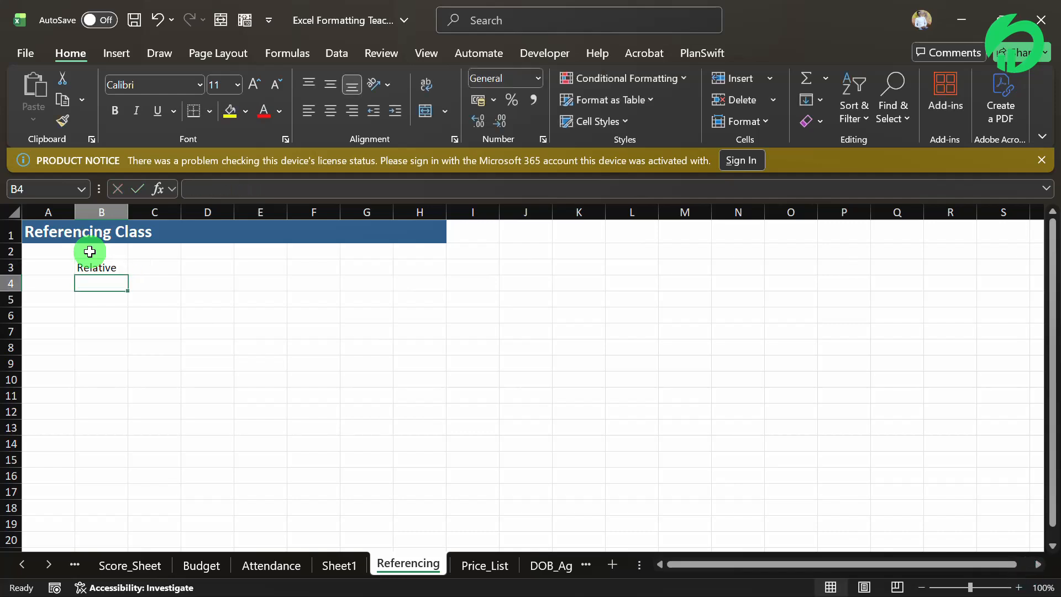
- Enter the labels Absolute in B4 and Mixed in B5
{"action": "type", "text": "Absolut"}
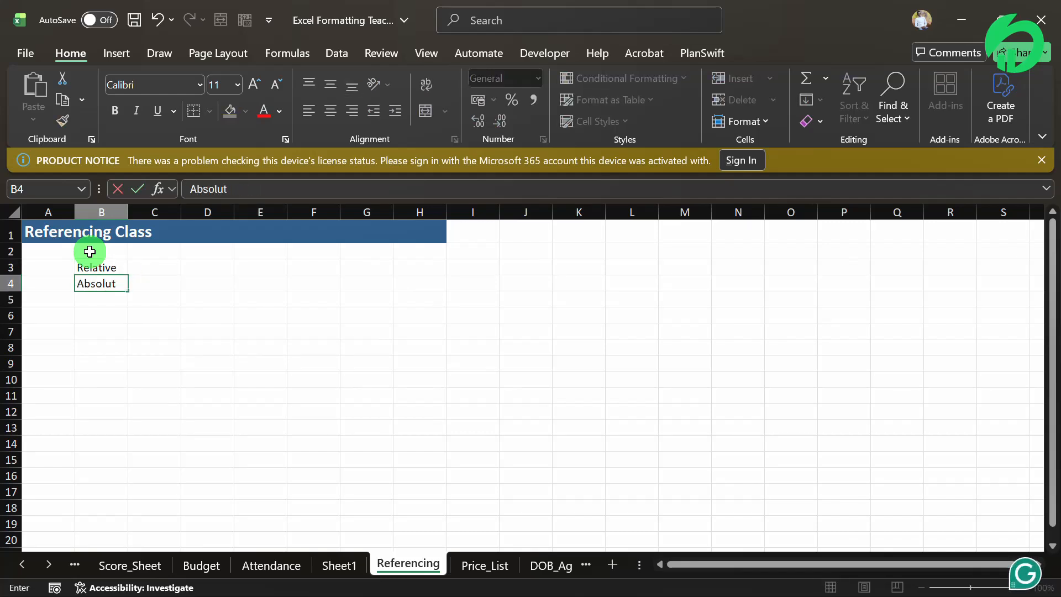
{"action": "type", "text": "e"}
{"action": "key", "text": "Return"}
{"action": "type", "text": "Mixe"}
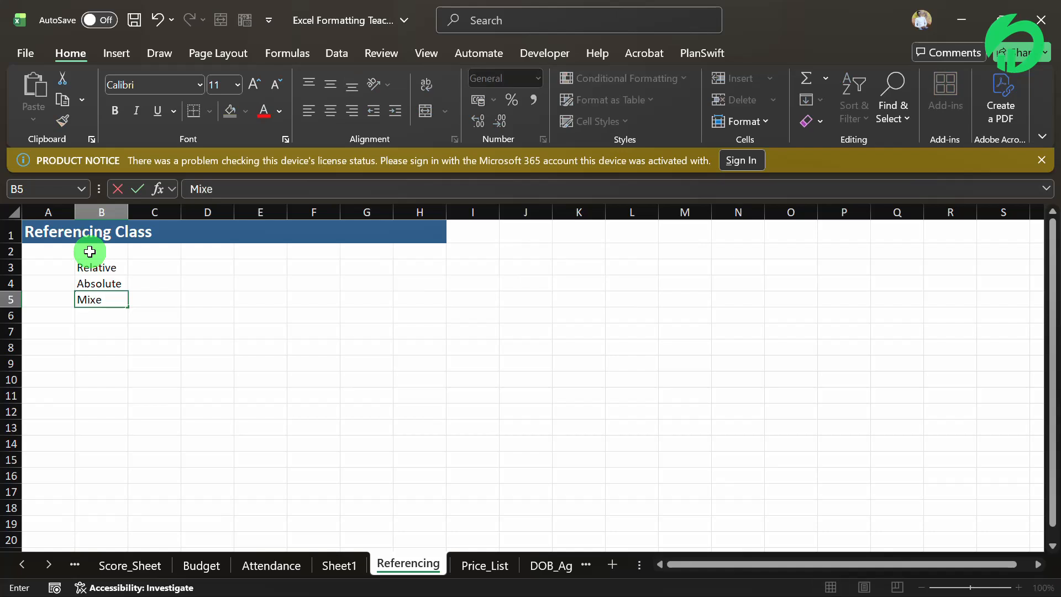
{"action": "type", "text": "d"}
{"action": "key", "text": "Return"}
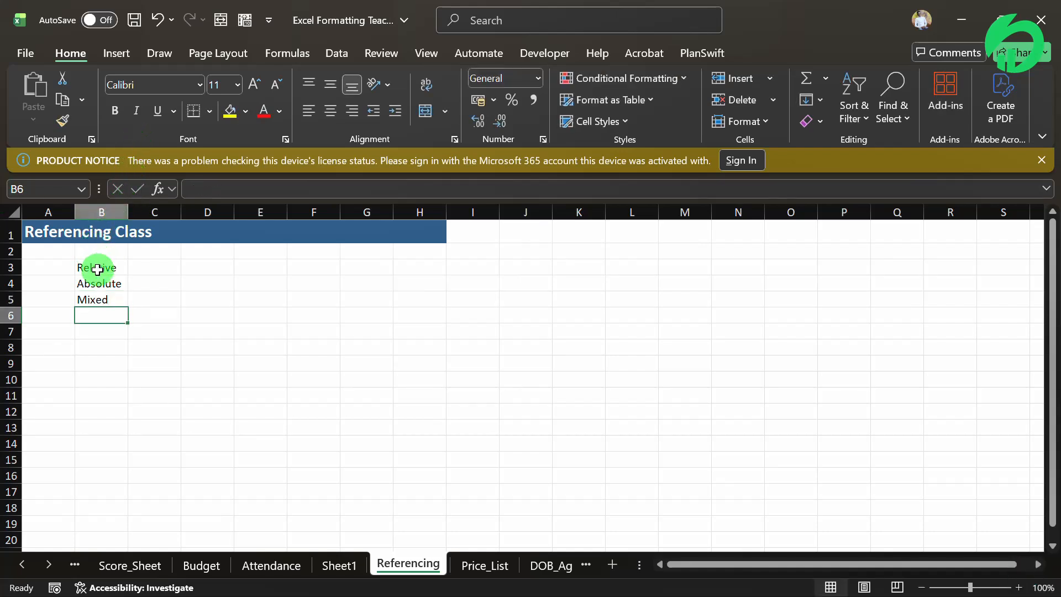
- Enter 2 in cell B7 and 1 in cell C7
{"action": "left_click", "coordinate": [97, 269]}
{"action": "left_click", "coordinate": [81, 328]}
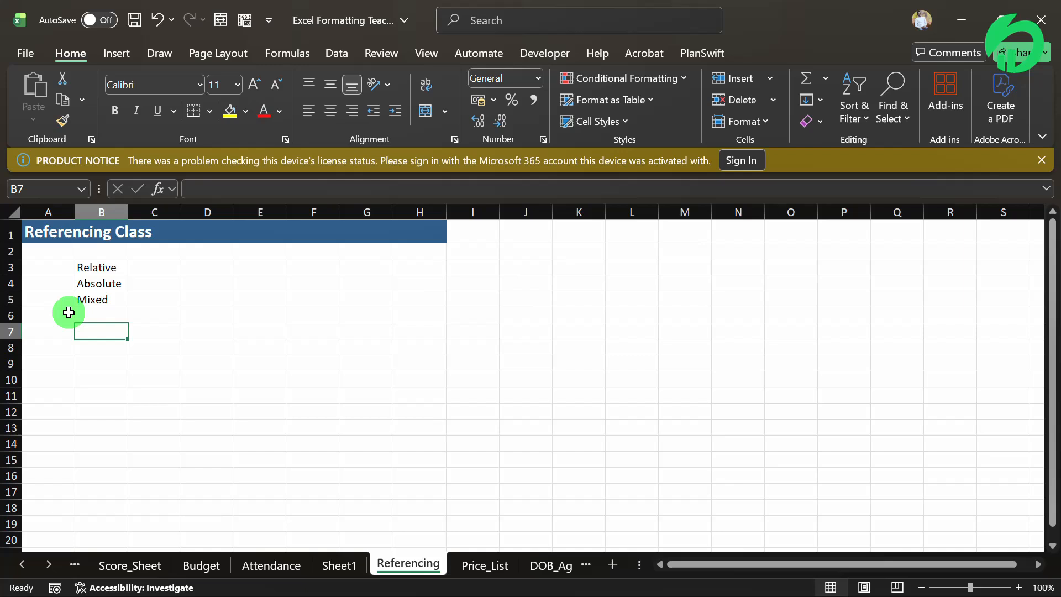
{"action": "type", "text": "2"}
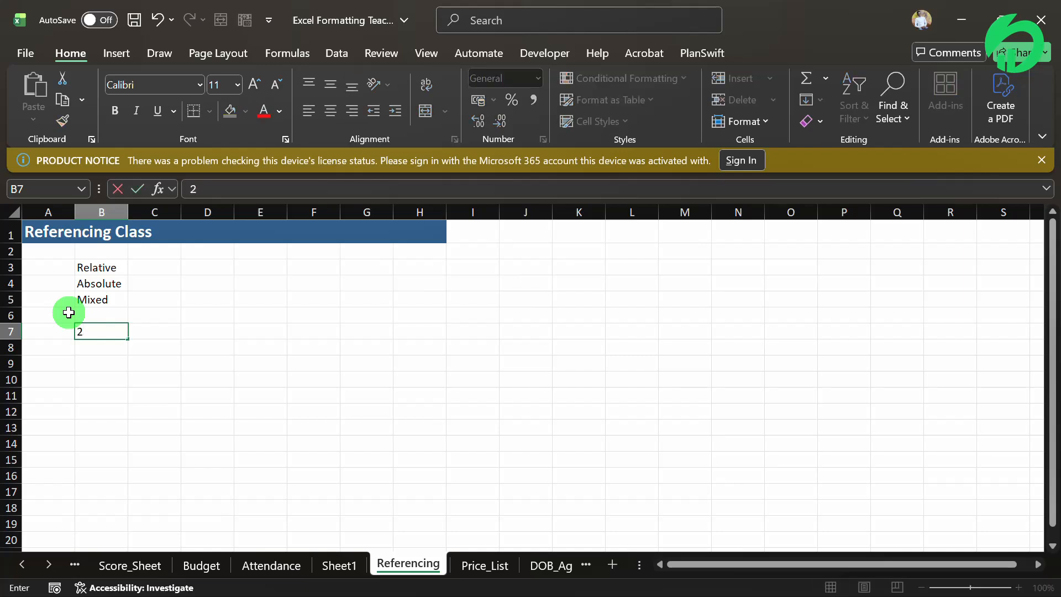
{"action": "key", "text": "Return"}
{"action": "key", "text": "Right"}
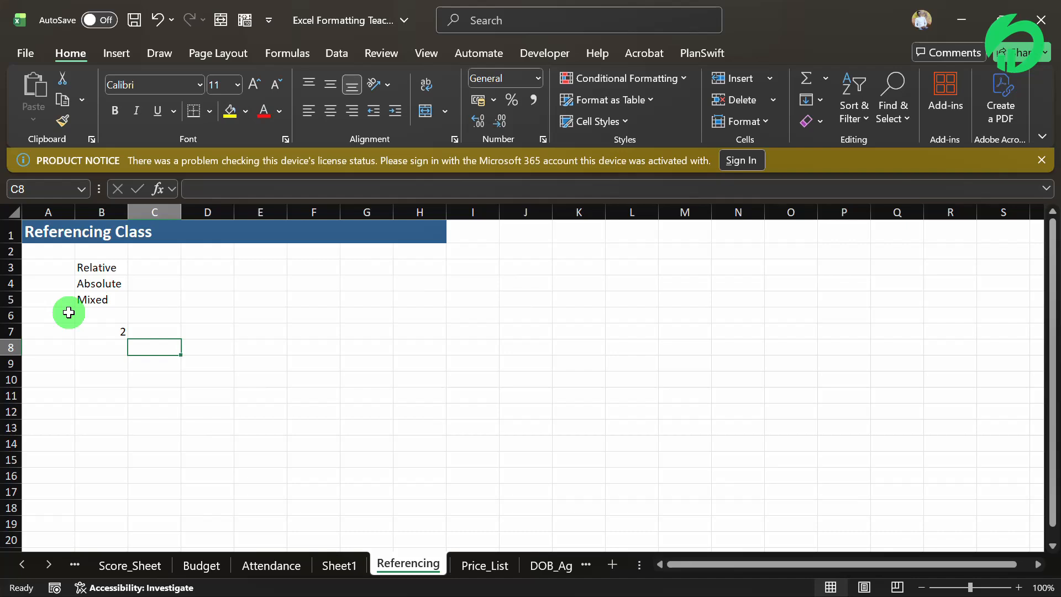
{"action": "key", "text": "Up"}
{"action": "type", "text": "1"}
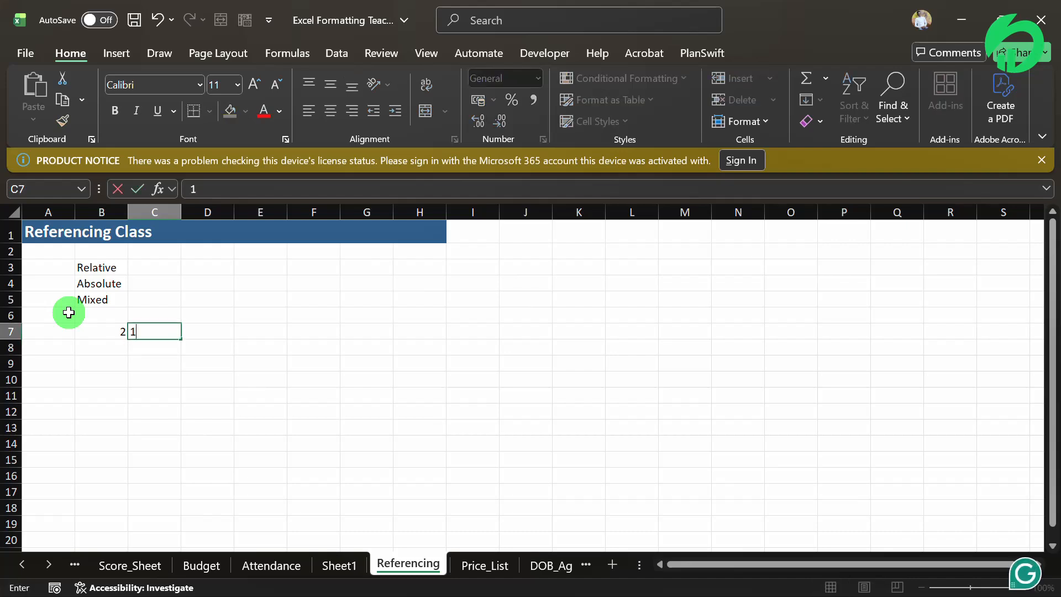
{"action": "key", "text": "Right"}
- Copy the 2 in B7 down the column to B17 with AutoFill
{"action": "key", "text": "Left"}
{"action": "key", "text": "Left"}
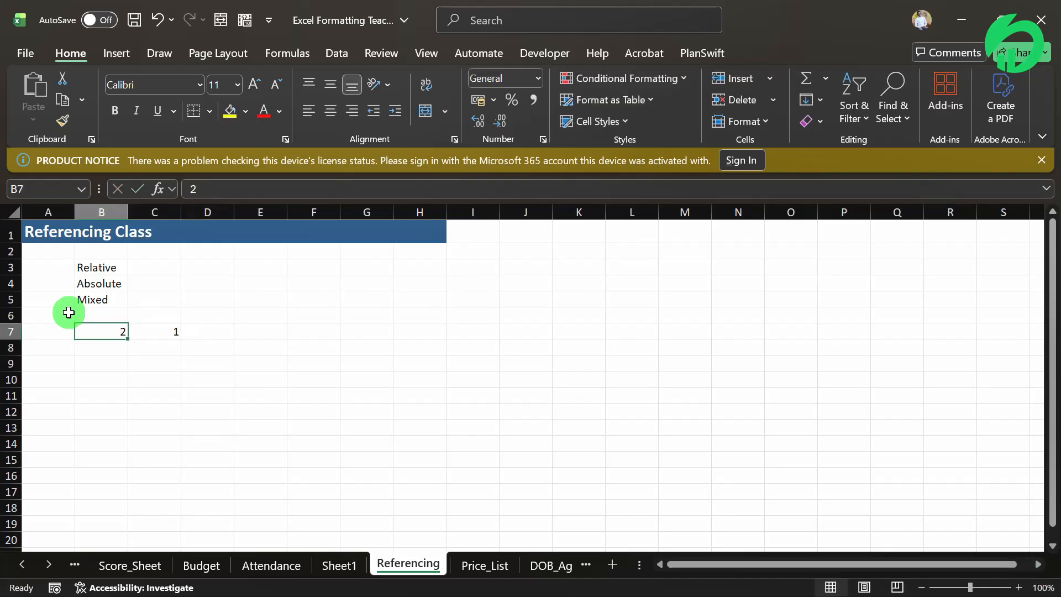
{"action": "left_click_drag", "start_coordinate": [131, 341], "coordinate": [109, 491]}
- Enter 2 in cell C8, below the 1
{"action": "left_click", "coordinate": [149, 345]}
{"action": "type", "text": "2"}
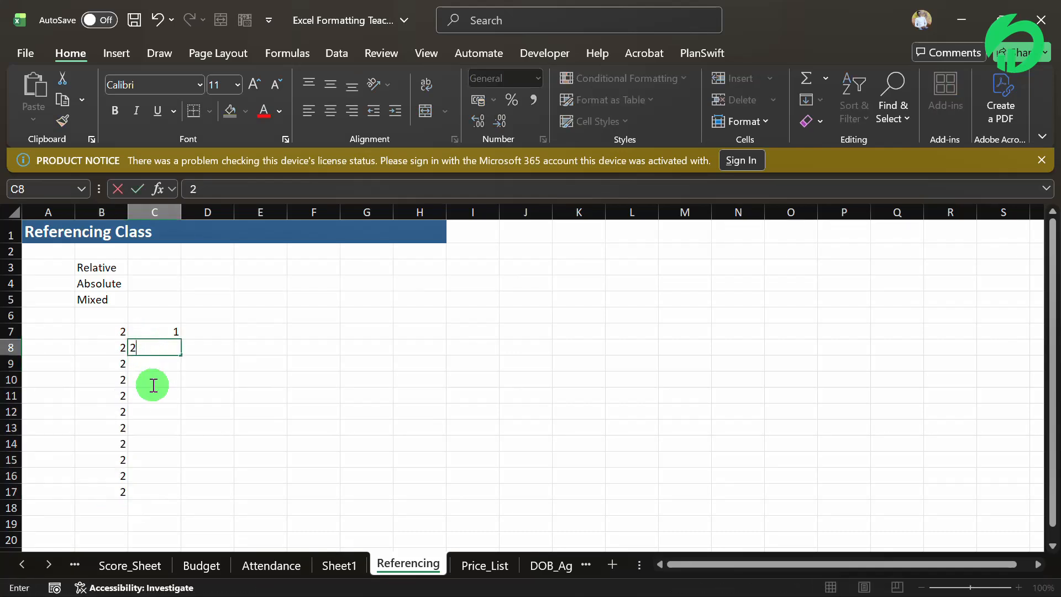
{"action": "left_click", "coordinate": [152, 385]}
- Clear cells B8:B16 and fill the 2 from B7 down to B17 again
{"action": "left_click_drag", "start_coordinate": [143, 331], "coordinate": [109, 481]}
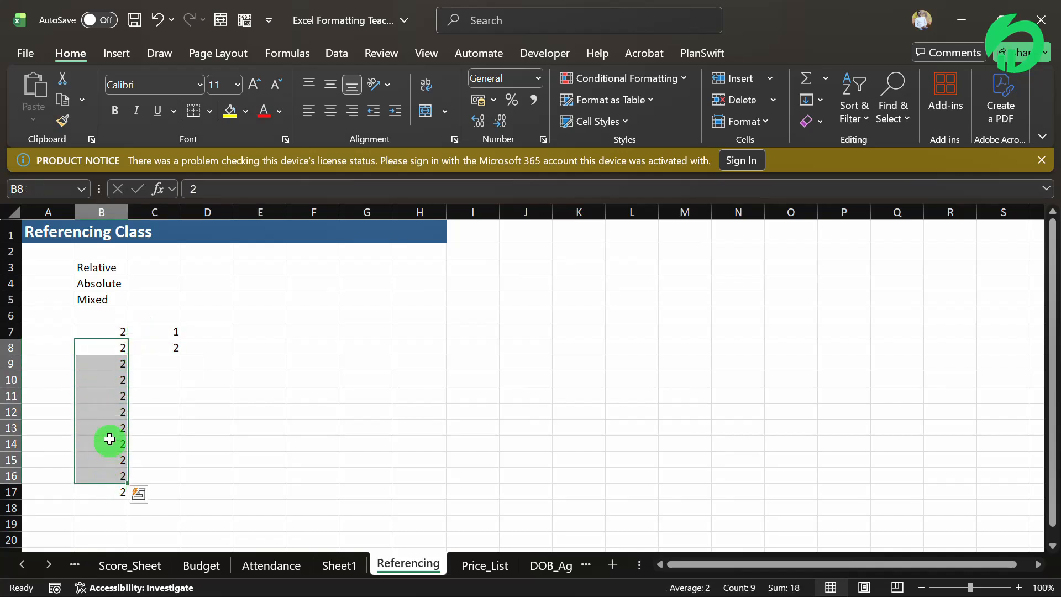
{"action": "key", "text": "Delete"}
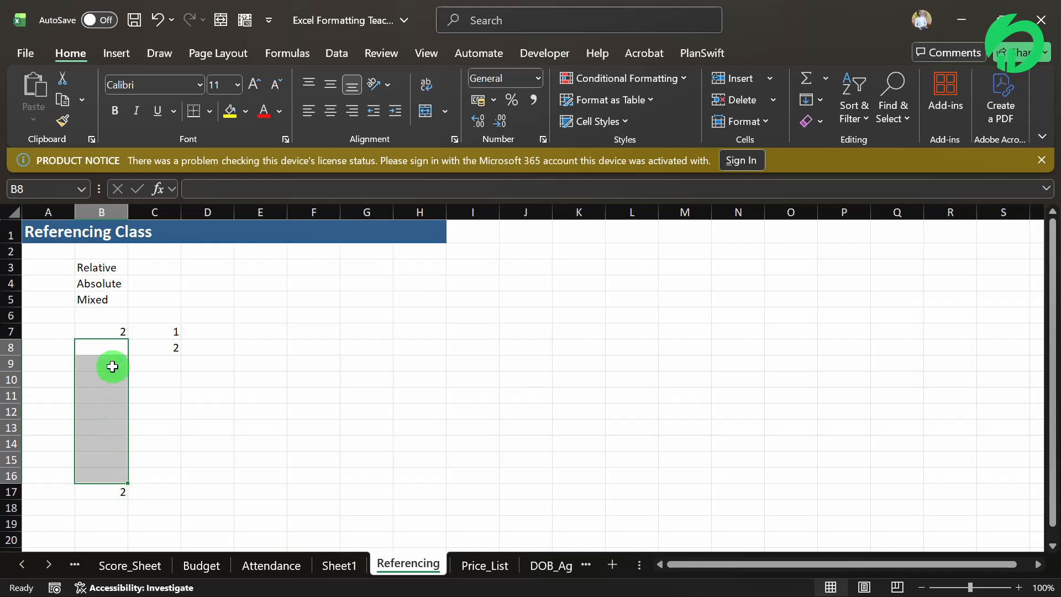
{"action": "left_click", "coordinate": [117, 328]}
{"action": "left_click_drag", "start_coordinate": [127, 339], "coordinate": [123, 493]}
{"action": "left_click", "coordinate": [103, 400]}
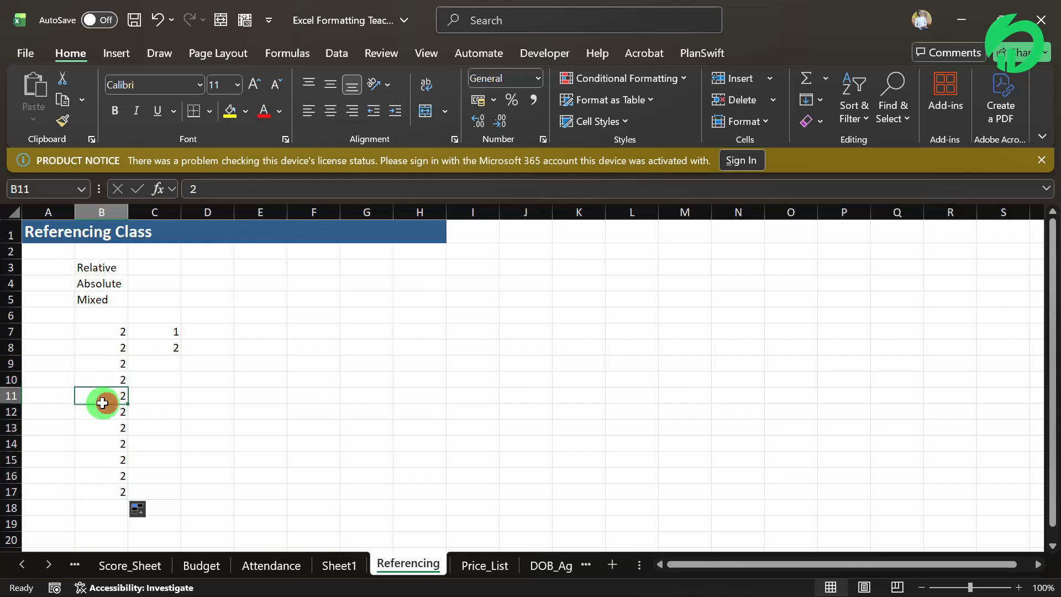
- Extend the number series from C7:C8 down to C17 with AutoFill
{"action": "left_click", "coordinate": [218, 340]}
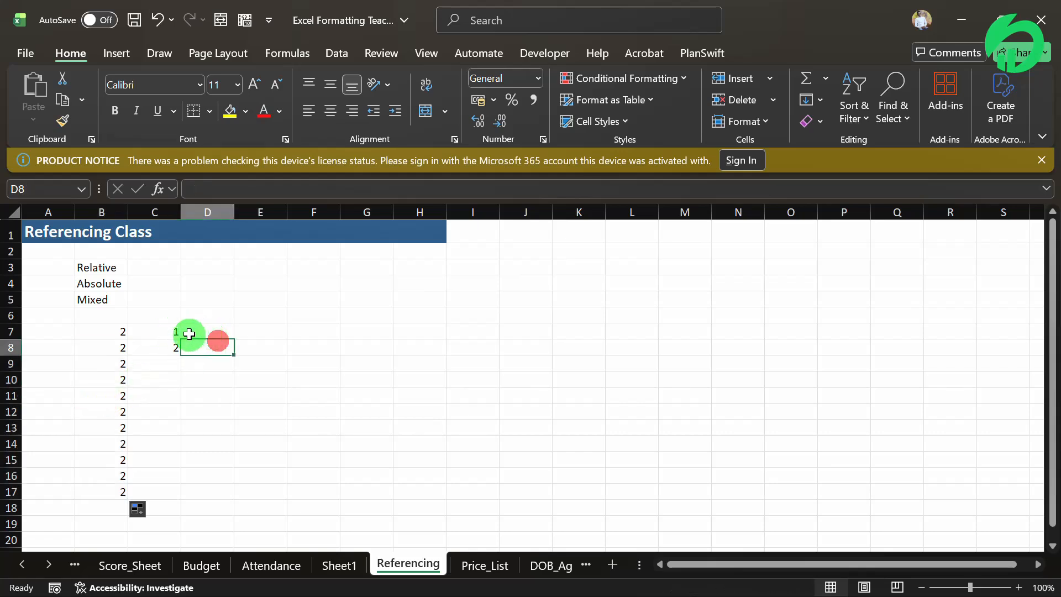
{"action": "left_click", "coordinate": [167, 330]}
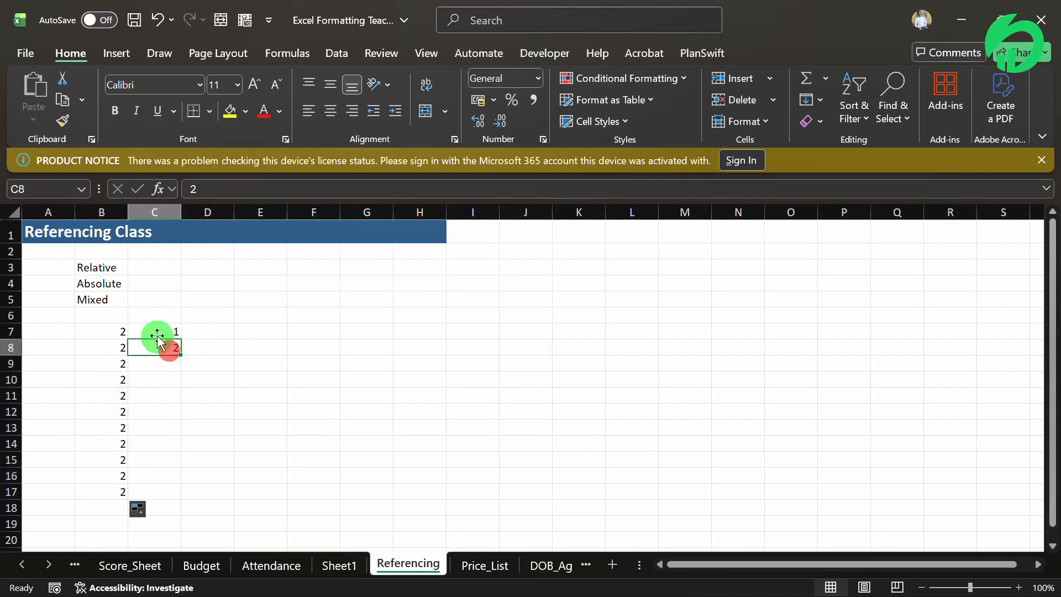
{"action": "mouse_move", "coordinate": [154, 332]}
{"action": "left_mouse_down"}
{"action": "mouse_move", "coordinate": [178, 358]}
{"action": "mouse_move", "coordinate": [177, 501]}
{"action": "left_mouse_up"}
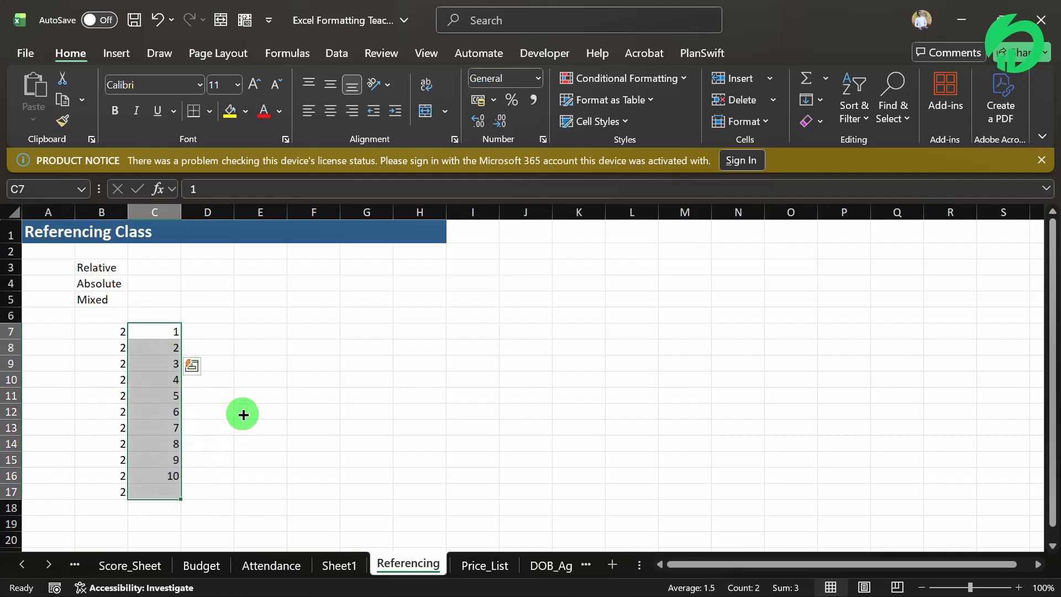
{"action": "left_click", "coordinate": [242, 412]}
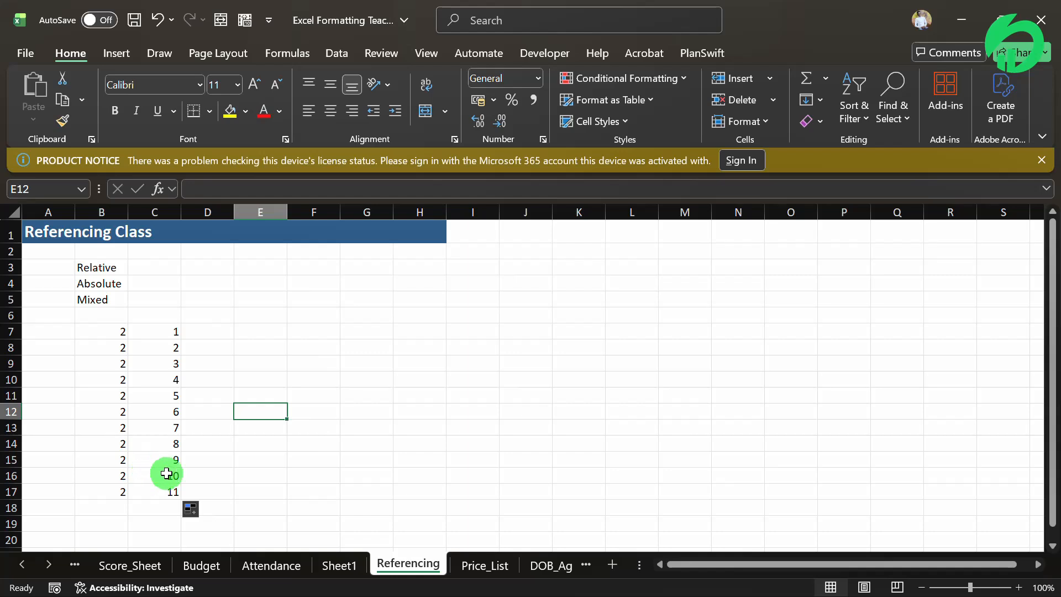
- Enter the labels AP in I4 and GP in I5
{"action": "left_click", "coordinate": [465, 280]}
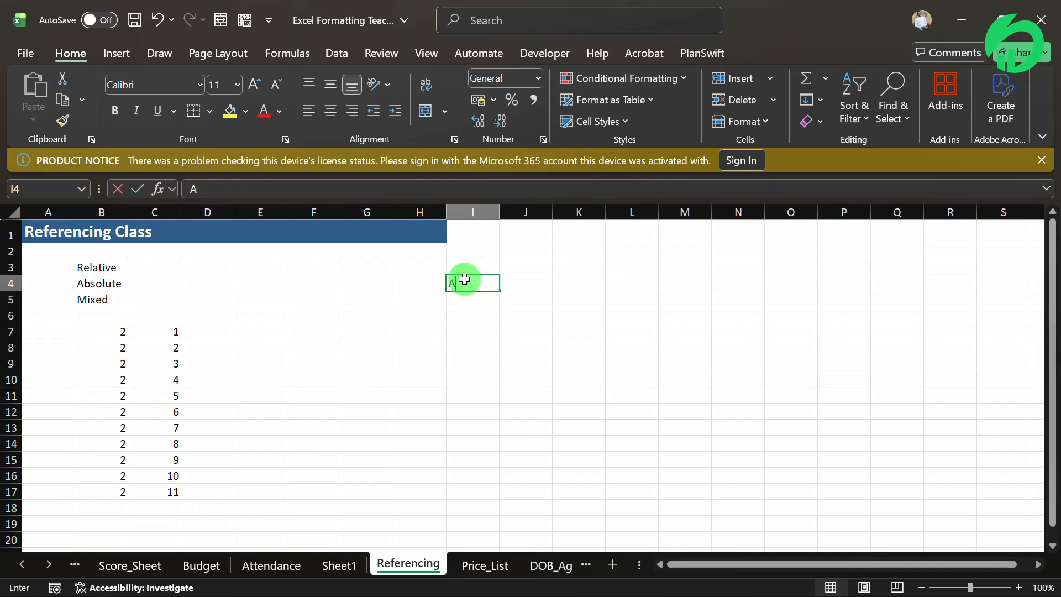
{"action": "type", "text": "AP"}
{"action": "key", "text": "Return"}
{"action": "type", "text": "GP"}
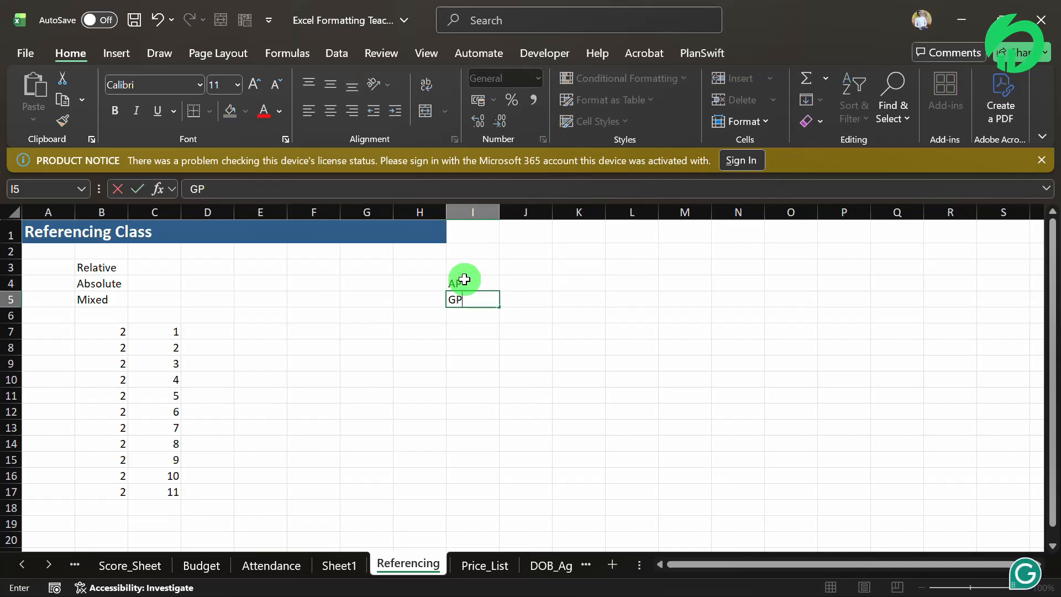
{"action": "key", "text": "Return"}
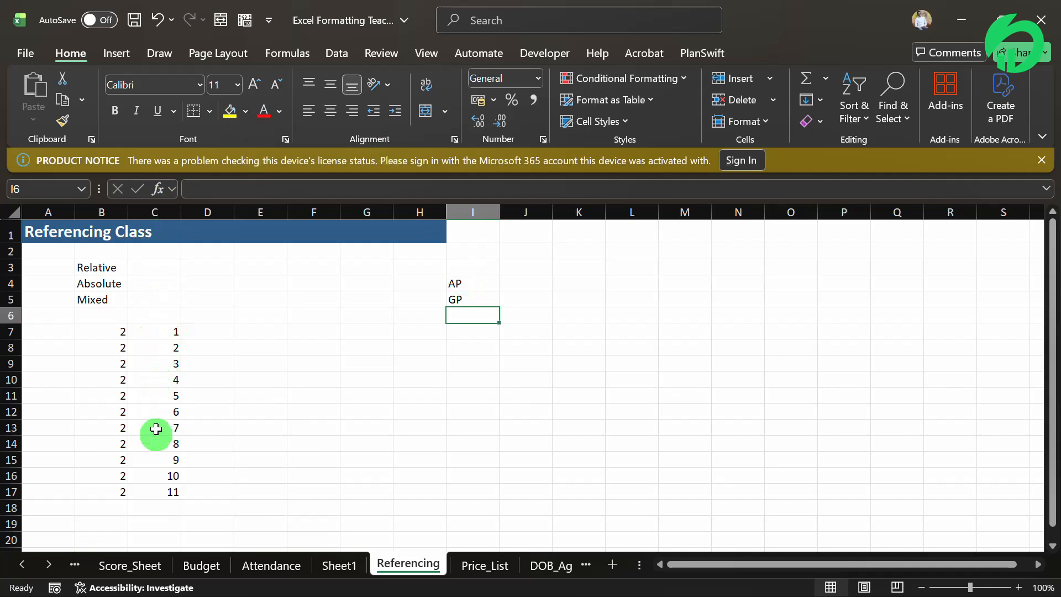
{"action": "left_click", "coordinate": [160, 337]}
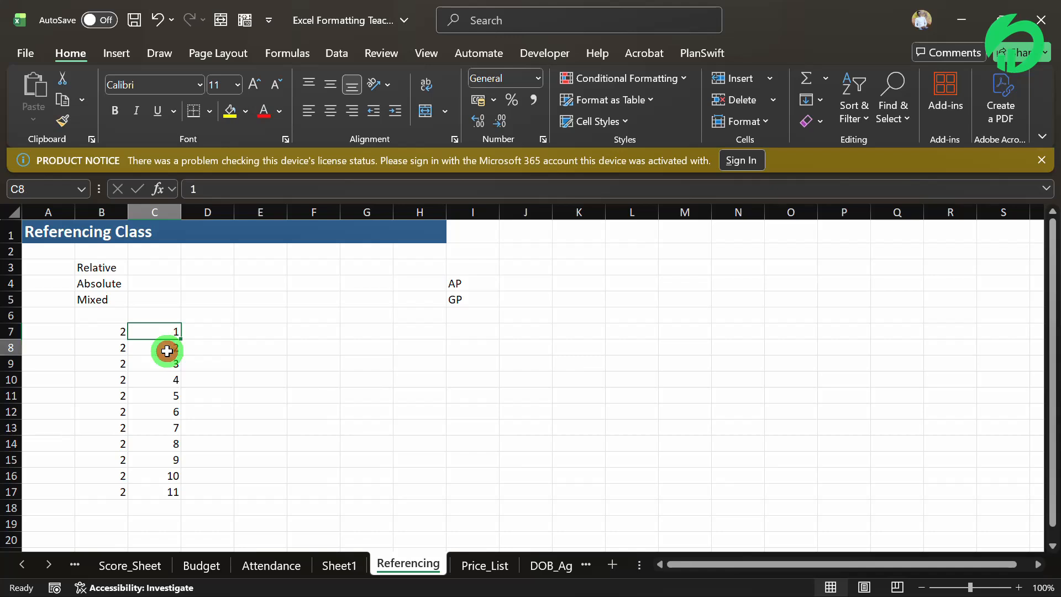
{"action": "left_click", "coordinate": [167, 350]}
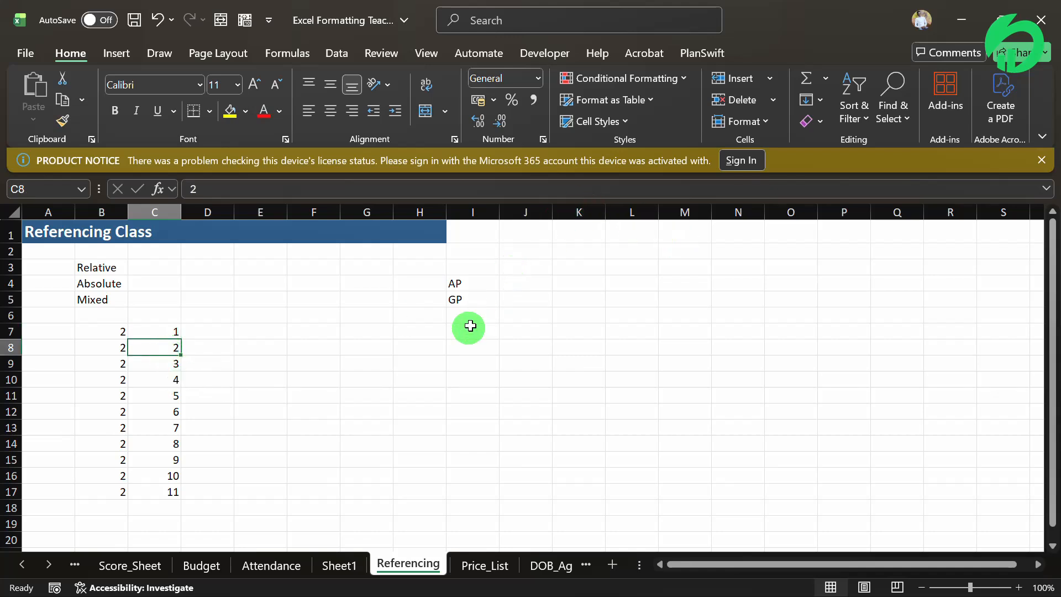
- Enter 1 in I7, 3 in J7, 7 in L7 and 11 in N7, leaving K7 and M7 empty
{"action": "left_click", "coordinate": [467, 330]}
{"action": "type", "text": "1"}
{"action": "key", "text": "Tab"}
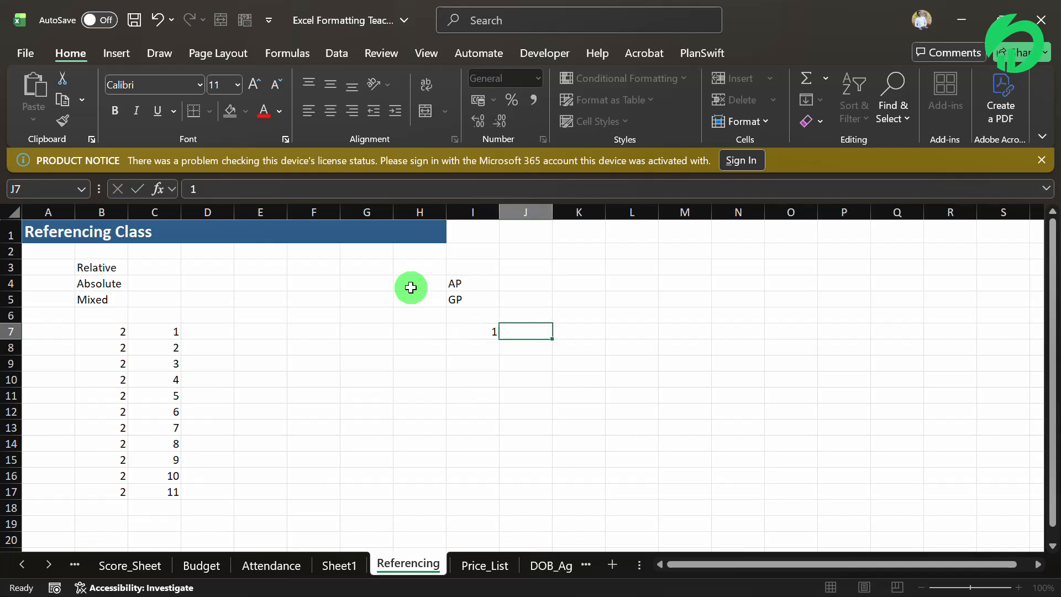
{"action": "type", "text": "3"}
{"action": "key", "text": "Tab"}
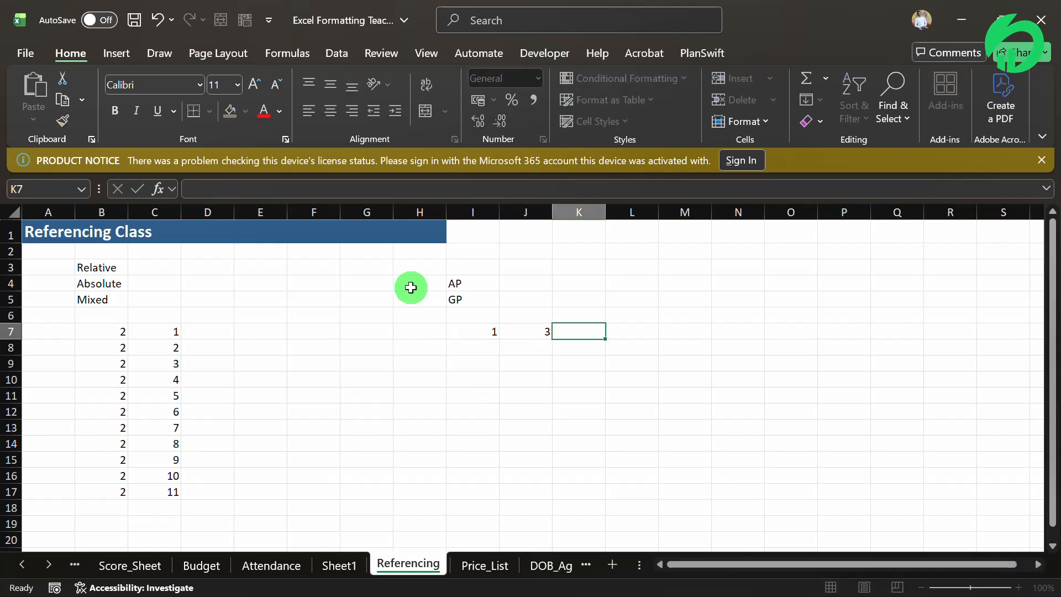
{"action": "key", "text": "Tab"}
{"action": "type", "text": "7"}
{"action": "key", "text": "Tab"}
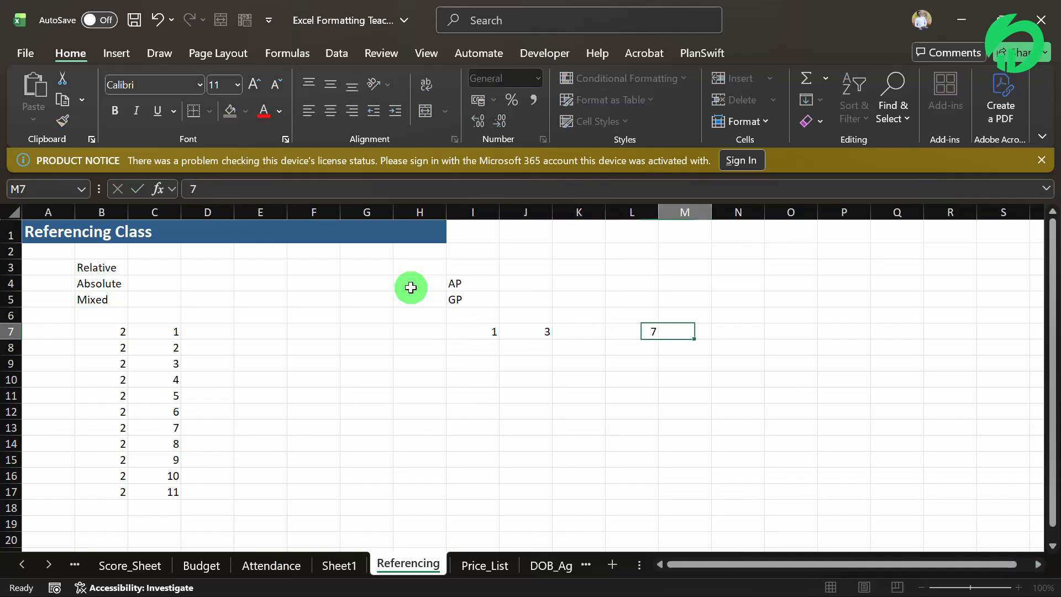
{"action": "key", "text": "Tab"}
{"action": "type", "text": "11"}
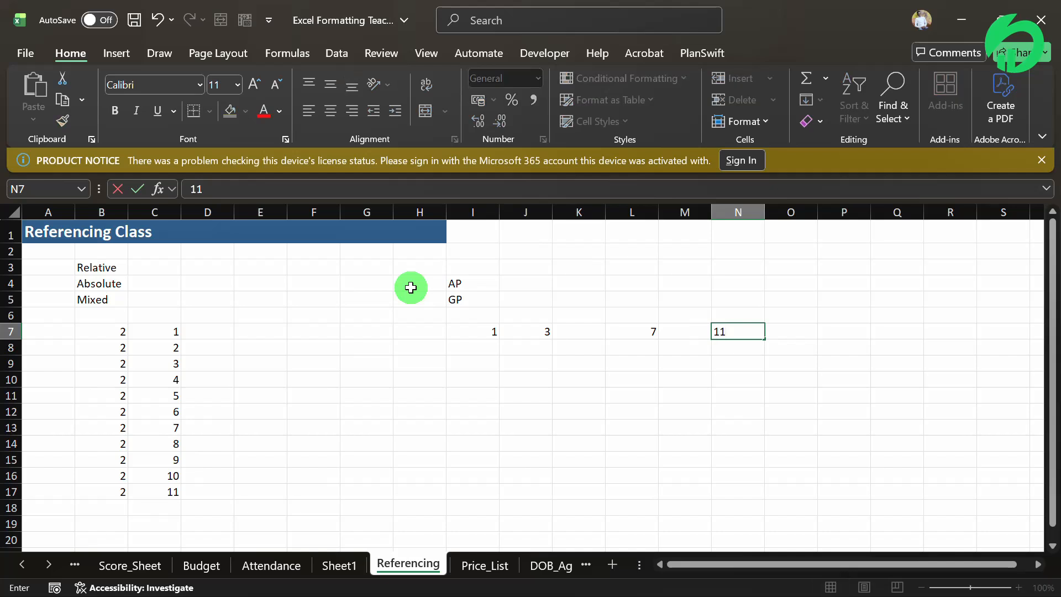
{"action": "key", "text": "shift+Tab"}
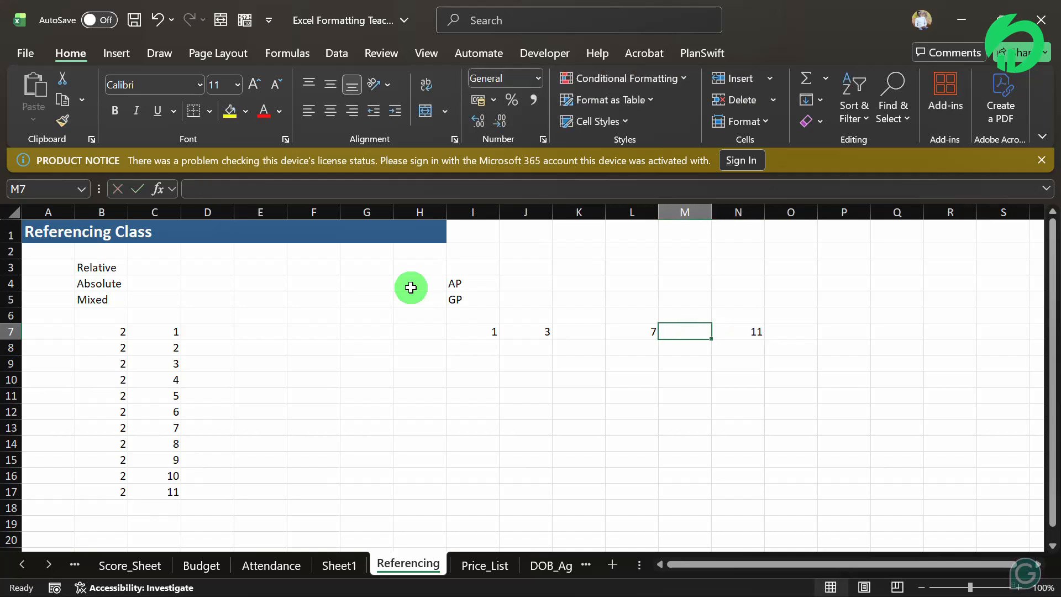
- Fill the gaps in the row 7 sequence with 5 in K7 and 9 in M7
{"action": "key", "text": "Left"}
{"action": "key", "text": "Left"}
{"action": "key", "text": "Left"}
{"action": "key", "text": "Left"}
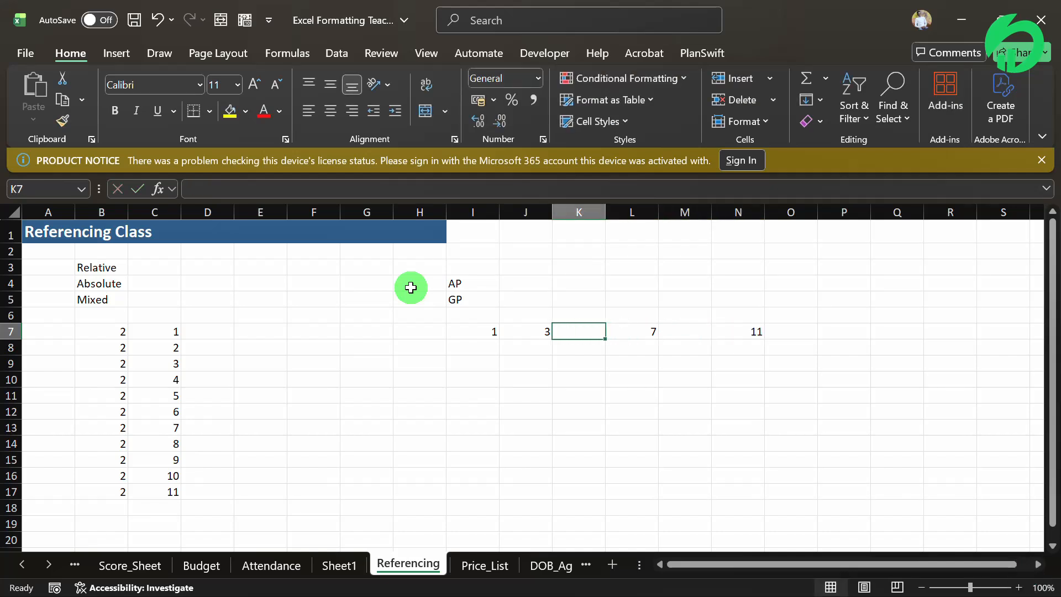
{"action": "key", "text": "Right"}
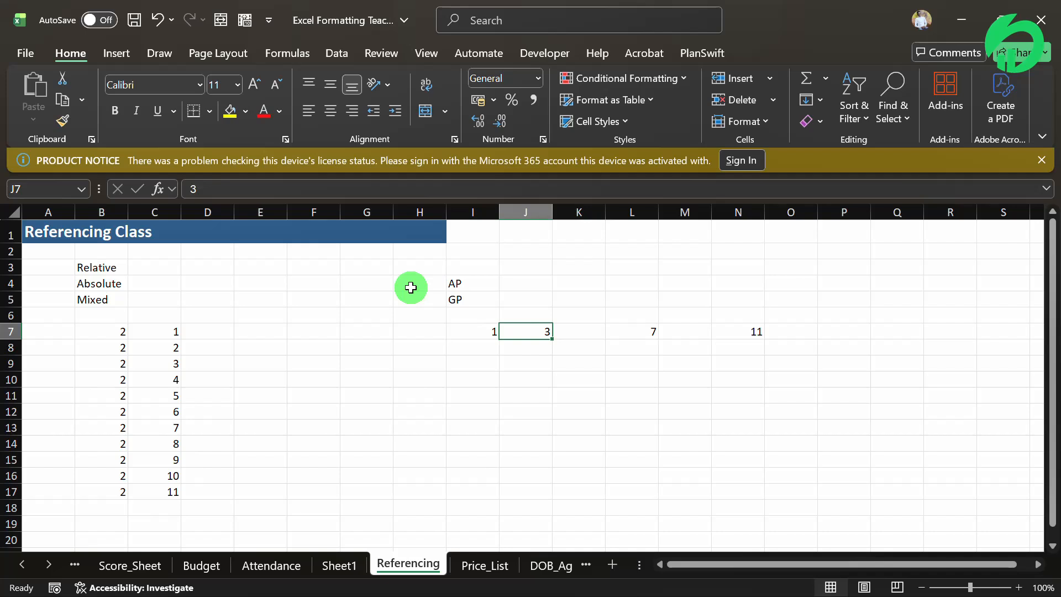
{"action": "key", "text": "Right"}
{"action": "type", "text": "5"}
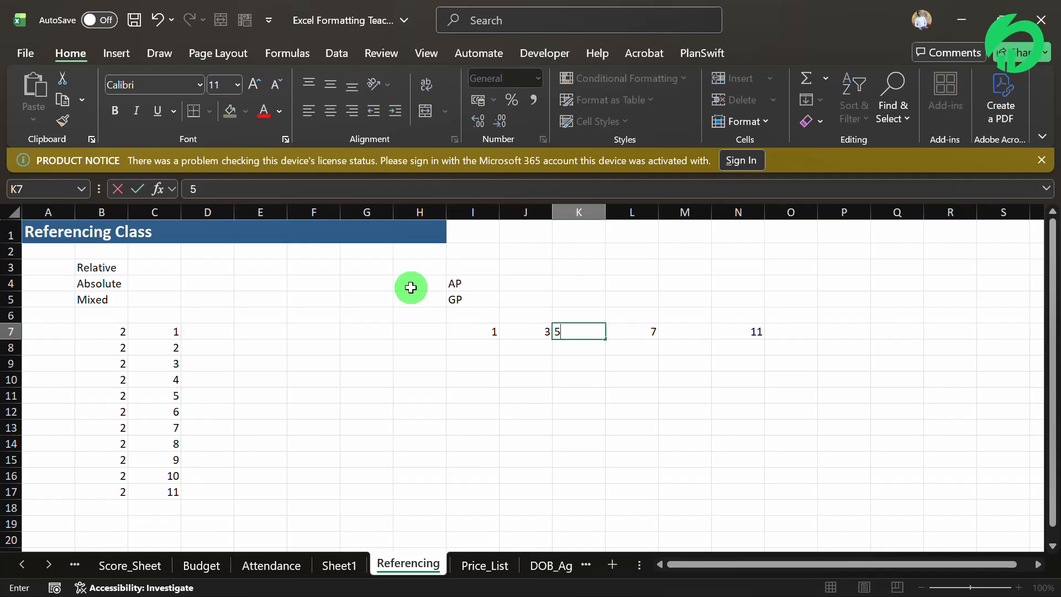
{"action": "key", "text": "Tab"}
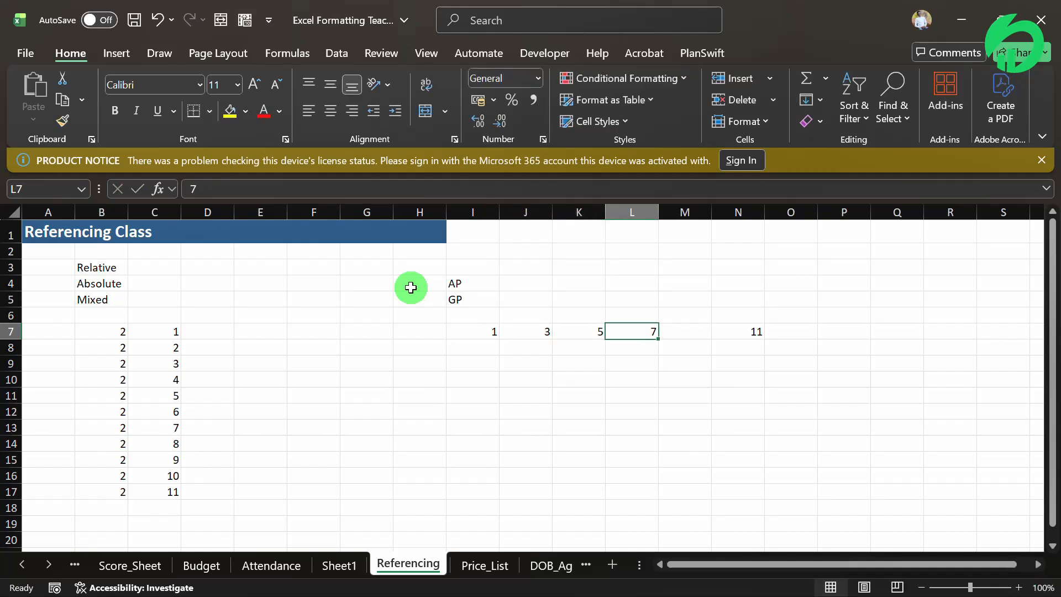
{"action": "key", "text": "Right"}
{"action": "type", "text": "9"}
{"action": "key", "text": "Tab"}
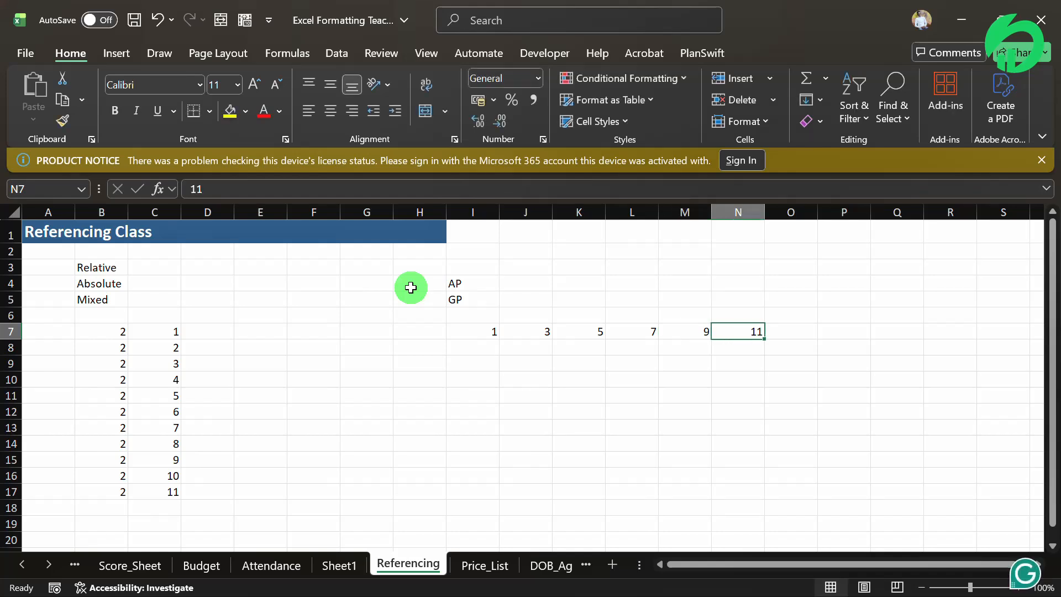
{"action": "left_click", "coordinate": [486, 380]}
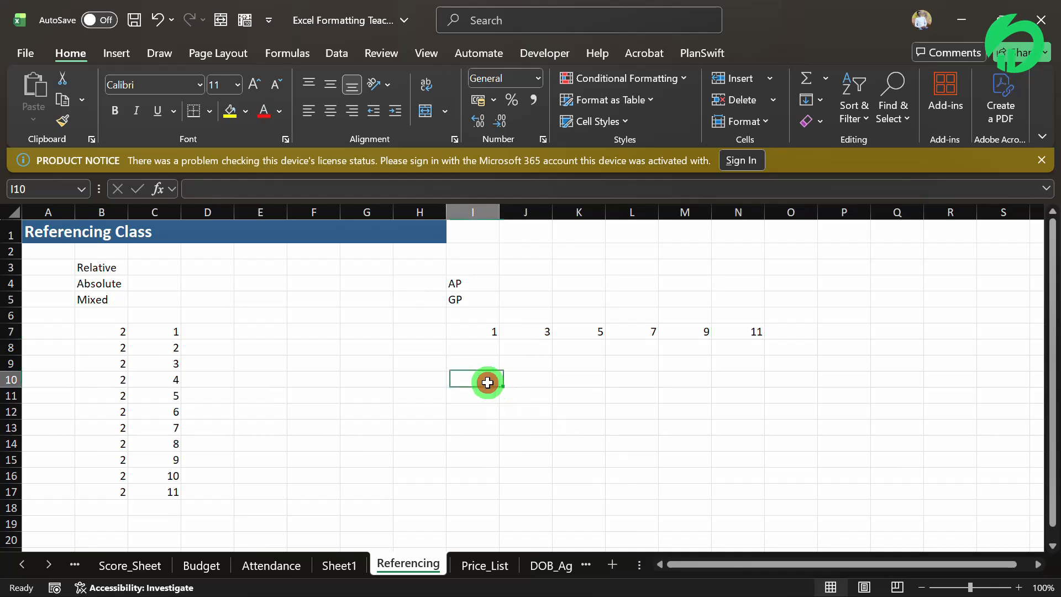
- Enter 1 in I10 and 3 in J10, and extend the series across to N10 with AutoFill
{"action": "type", "text": "1"}
{"action": "key", "text": "Tab"}
{"action": "type", "text": "3"}
{"action": "key", "text": "Tab"}
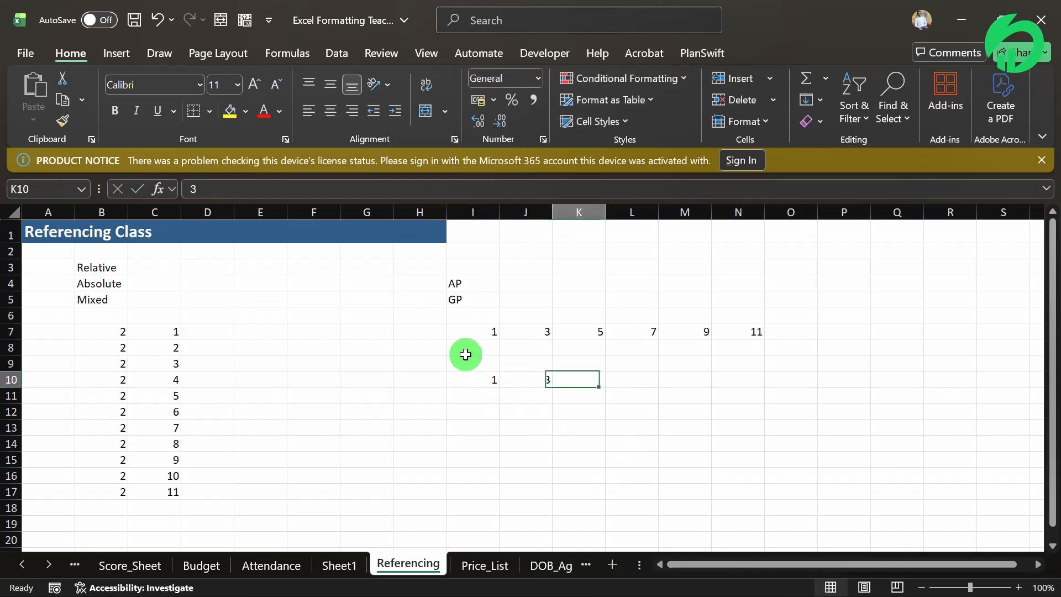
{"action": "left_click_drag", "start_coordinate": [473, 378], "coordinate": [768, 383]}
{"action": "left_click", "coordinate": [682, 443]}
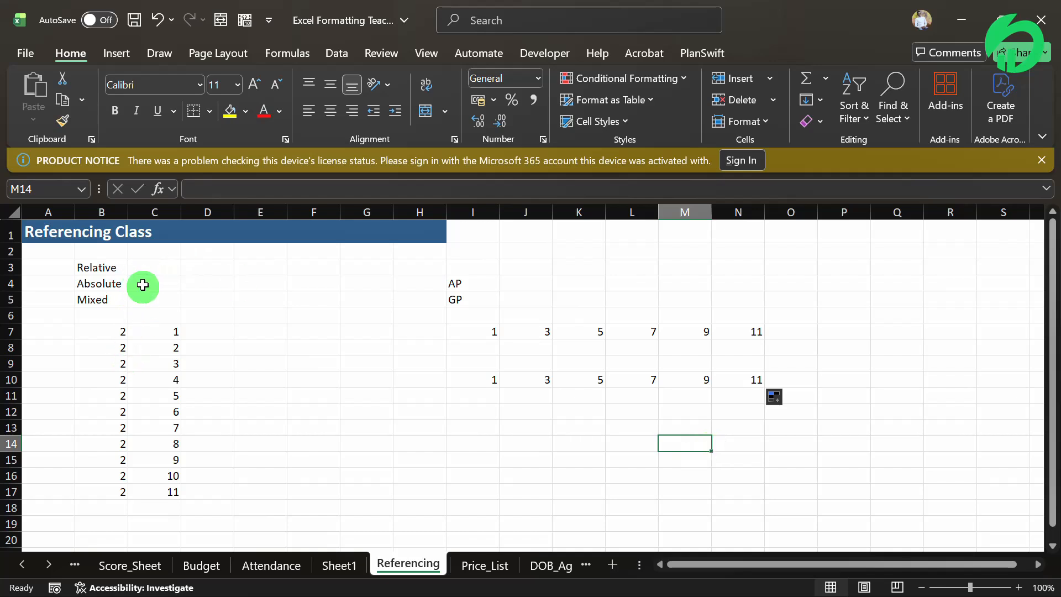
- Extend the number columns B and C down to row 18 with AutoFill
{"action": "left_click_drag", "start_coordinate": [171, 329], "coordinate": [169, 514]}
{"action": "left_click", "coordinate": [117, 502]}
{"action": "left_click", "coordinate": [301, 412]}
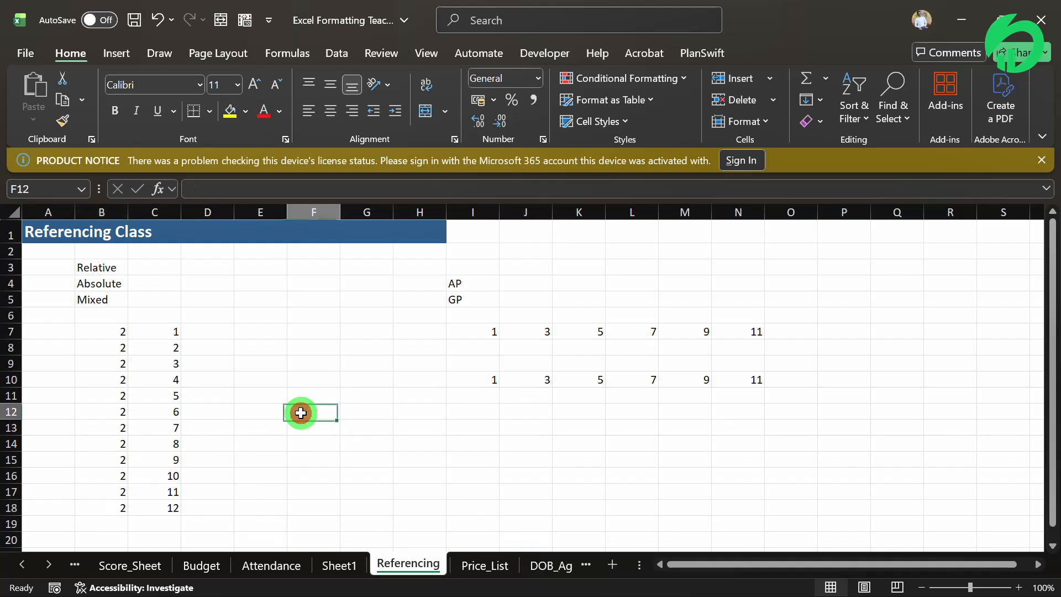
- Enter the formula =B7*C7 in D7 and fill it down to D18
{"action": "left_click", "coordinate": [223, 342]}
{"action": "left_click", "coordinate": [216, 333]}
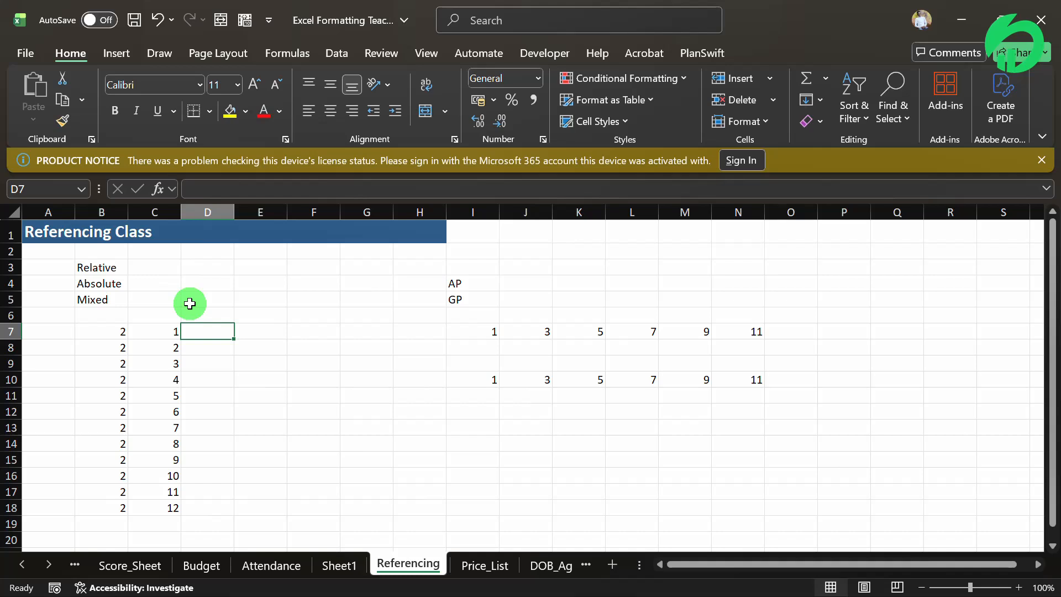
{"action": "type", "text": "="}
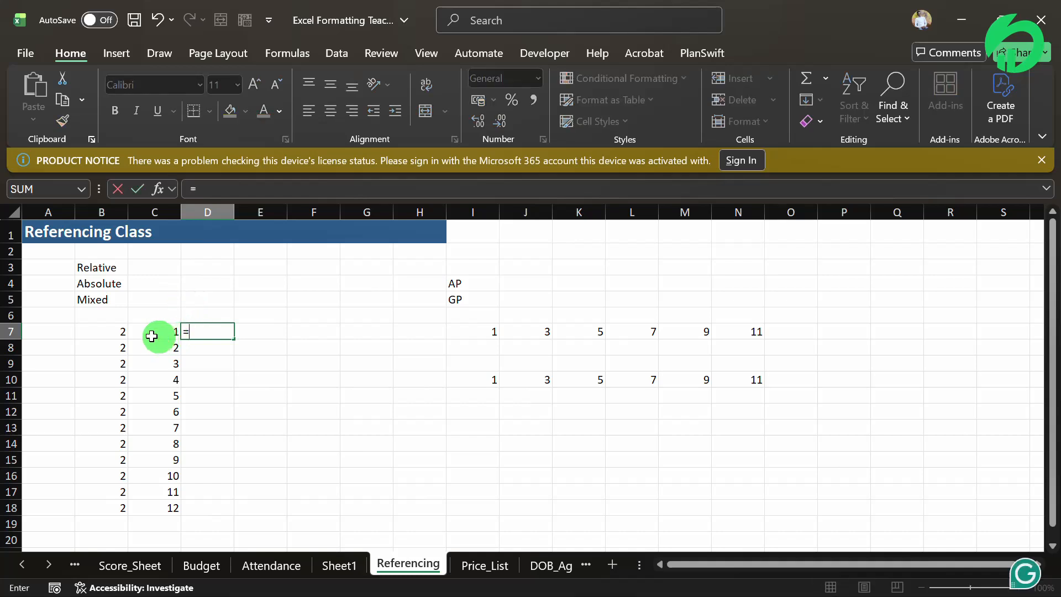
{"action": "left_click", "coordinate": [113, 331]}
{"action": "type", "text": "*"}
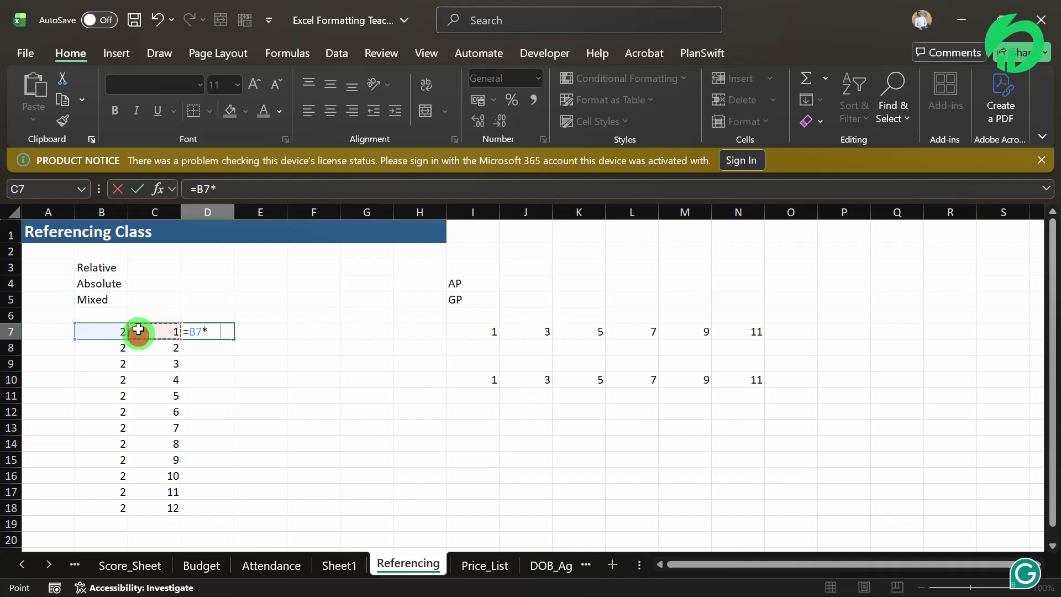
{"action": "left_click", "coordinate": [139, 330]}
{"action": "key", "text": "Return"}
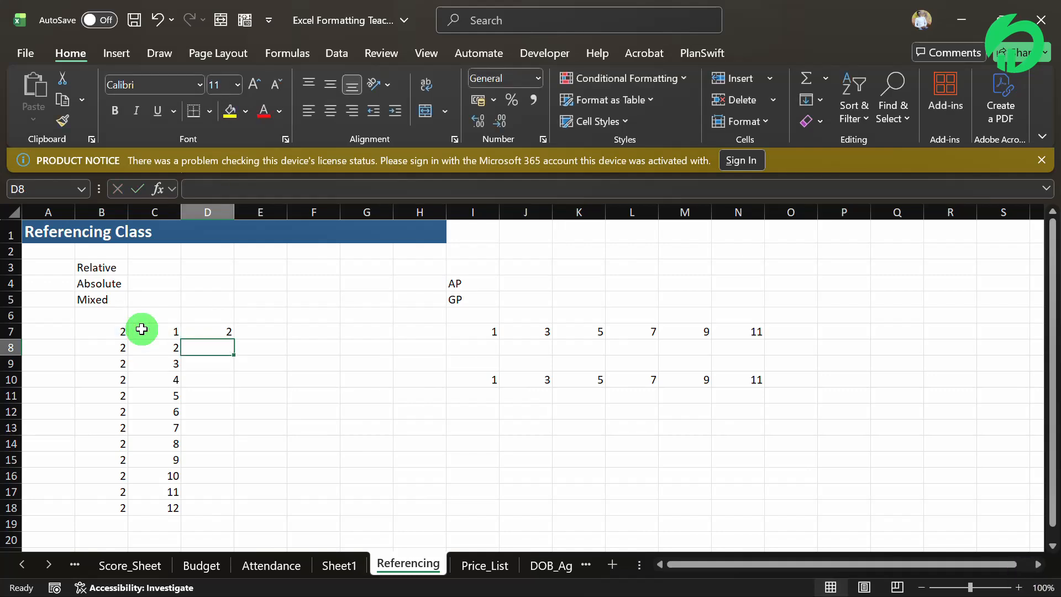
{"action": "left_click", "coordinate": [218, 332]}
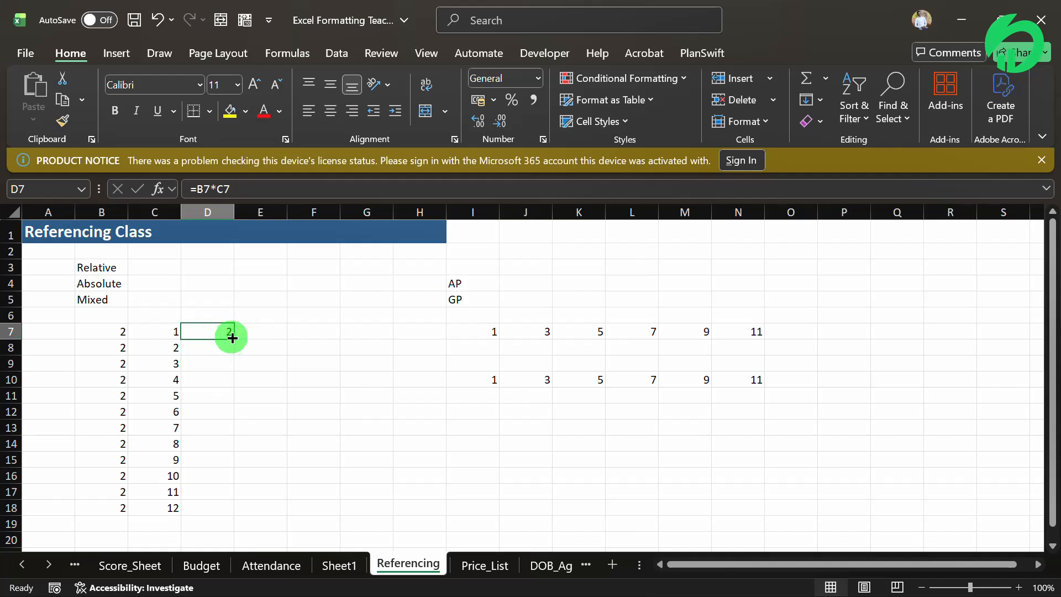
{"action": "left_click_drag", "start_coordinate": [232, 338], "coordinate": [230, 510]}
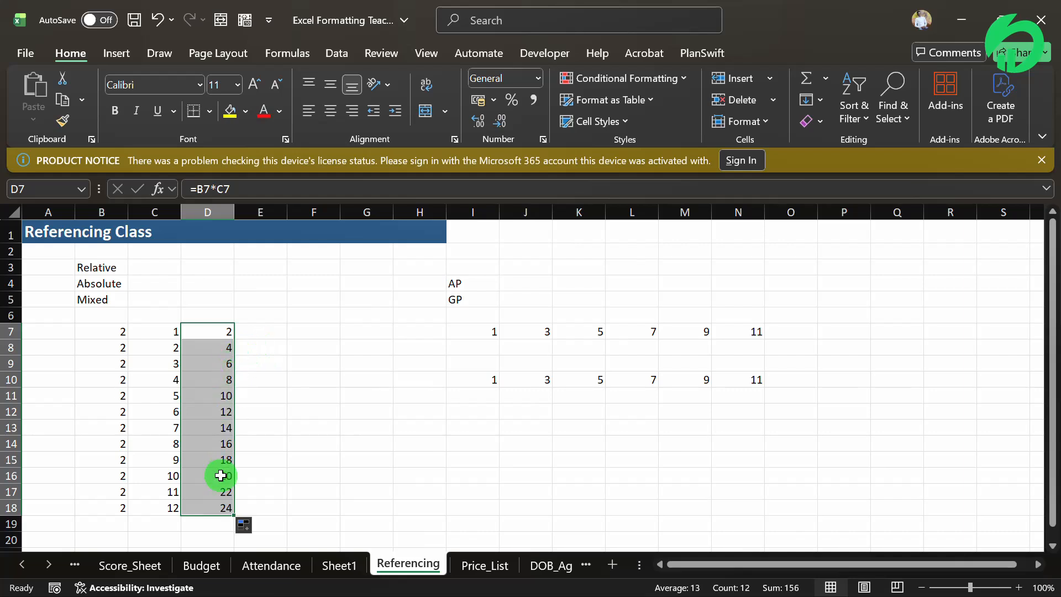
- Inspect the formulas in D12, D7, D11 and D17 to compare how their cell references shift by row
{"action": "left_click", "coordinate": [217, 411]}
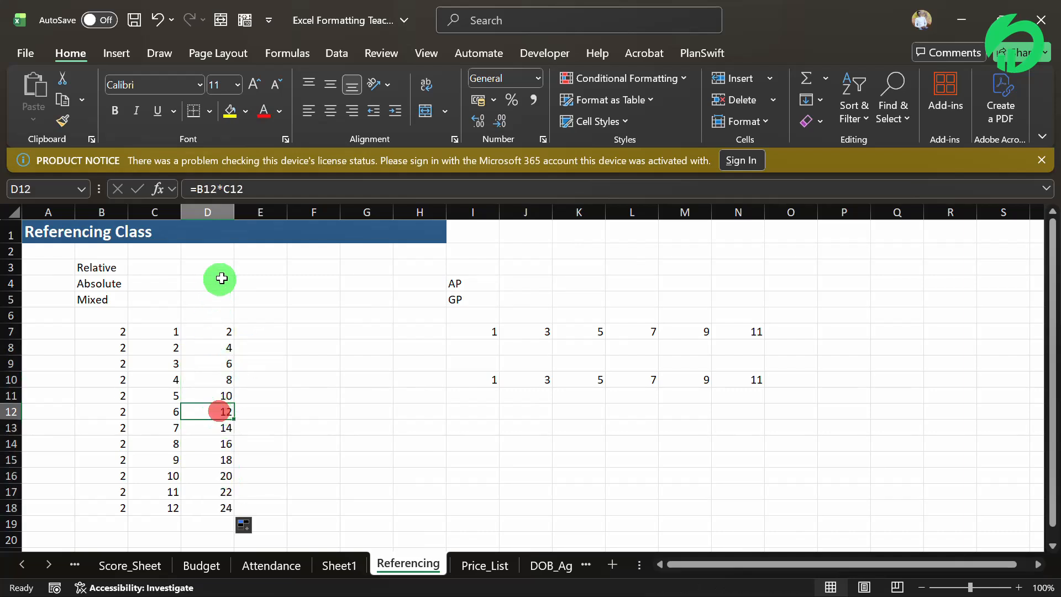
{"action": "left_click", "coordinate": [210, 334]}
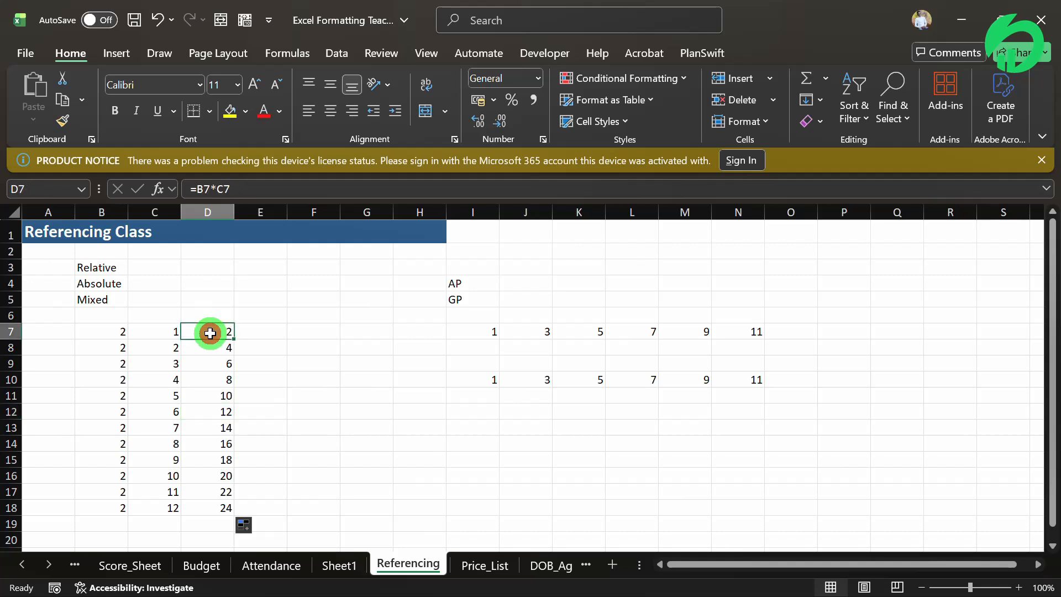
{"action": "double_click", "coordinate": [210, 334]}
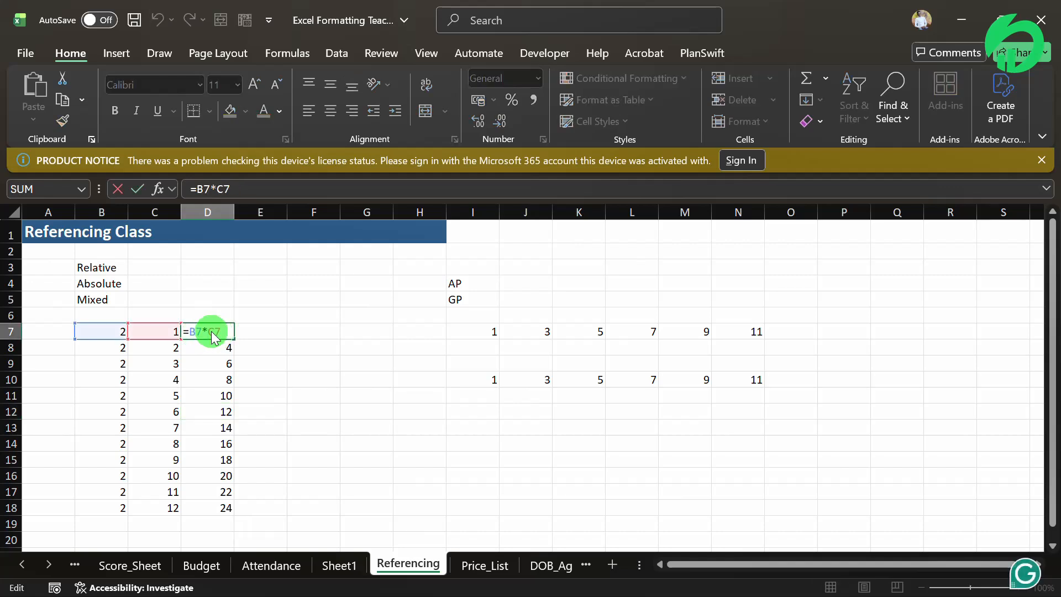
{"action": "key", "text": "Return"}
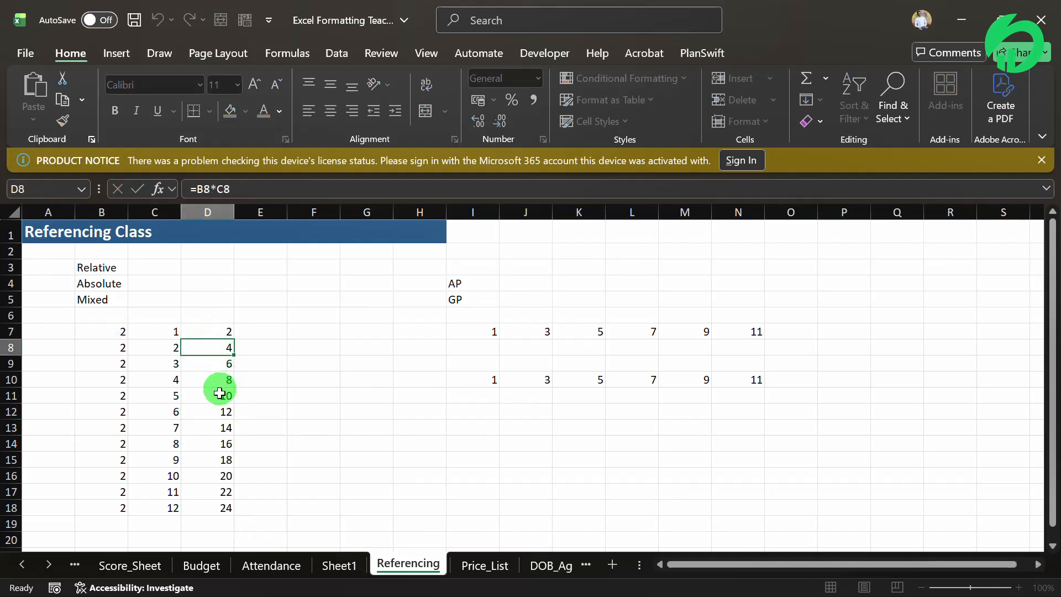
{"action": "left_click", "coordinate": [219, 395]}
{"action": "double_click", "coordinate": [220, 395]}
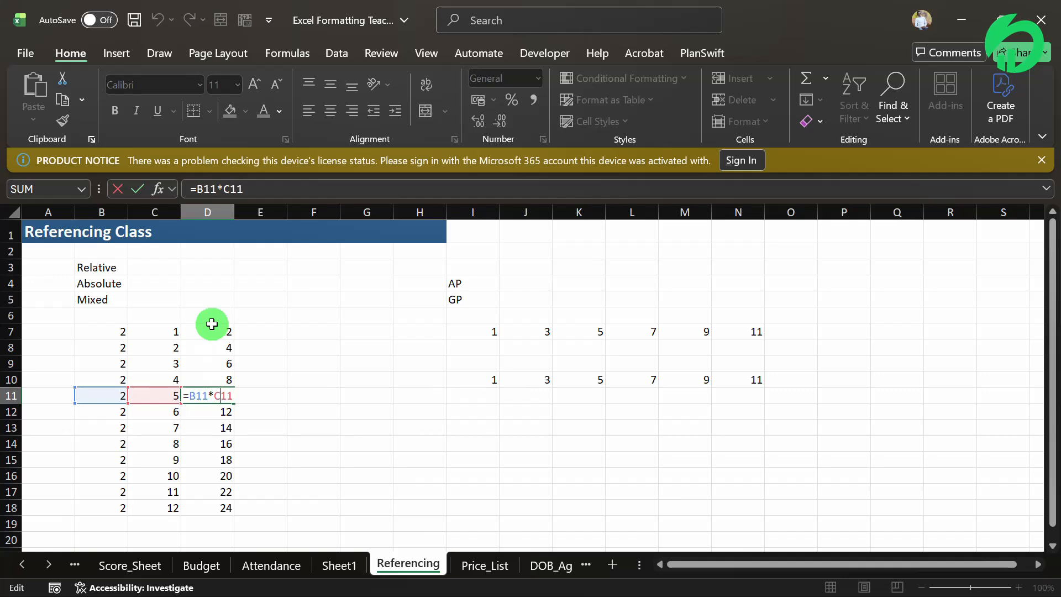
{"action": "key", "text": "Return"}
{"action": "left_click", "coordinate": [225, 489]}
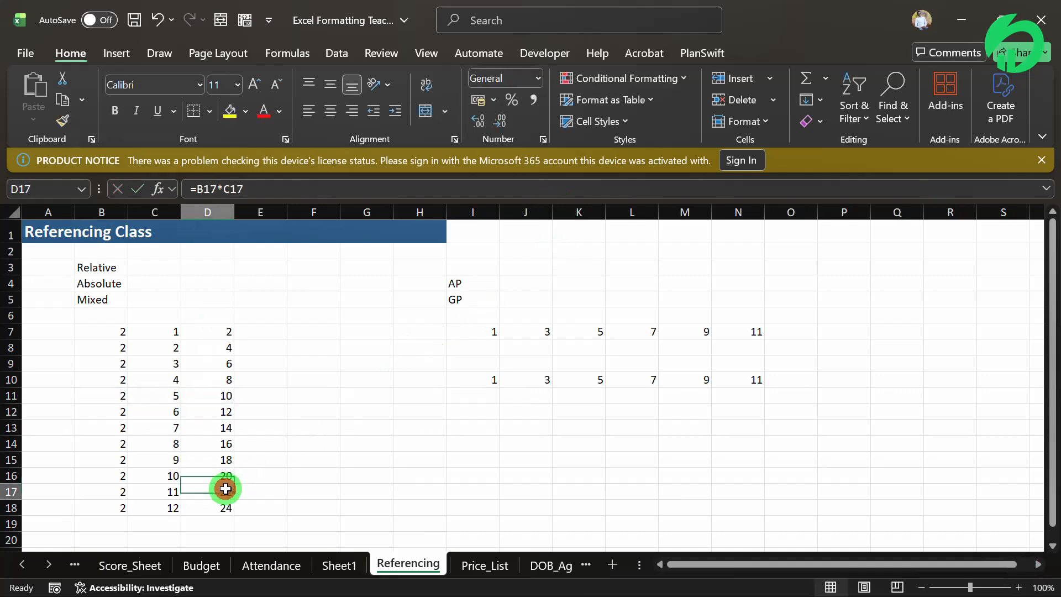
{"action": "double_click", "coordinate": [226, 488]}
{"action": "key", "text": "Return"}
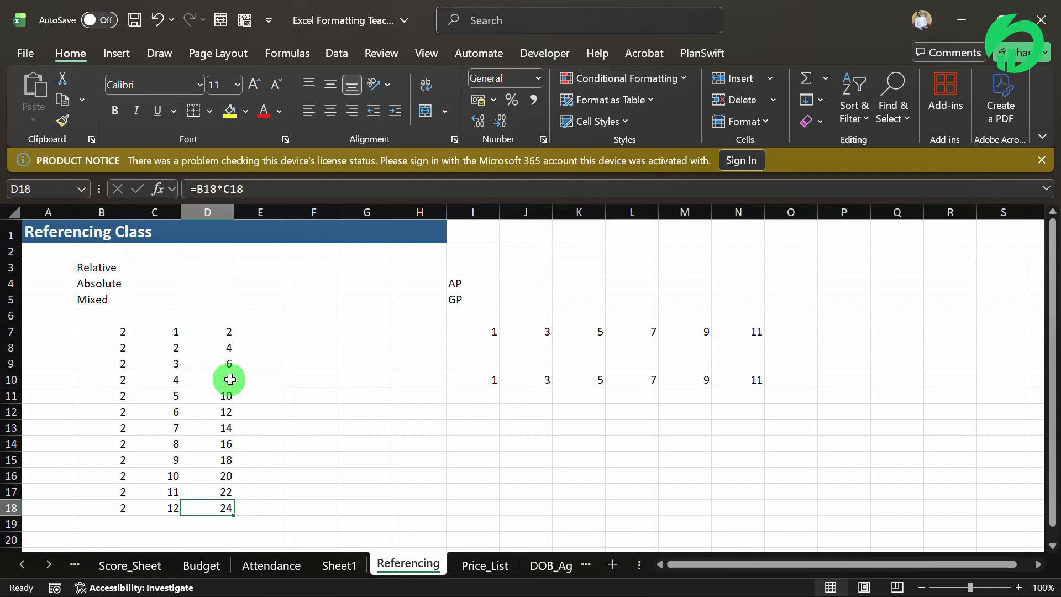
- Enter the heading "Relative Referencing" in C6 above the multiplication columns
{"action": "left_click", "coordinate": [162, 312]}
{"action": "type", "text": "Relative Referencing"}
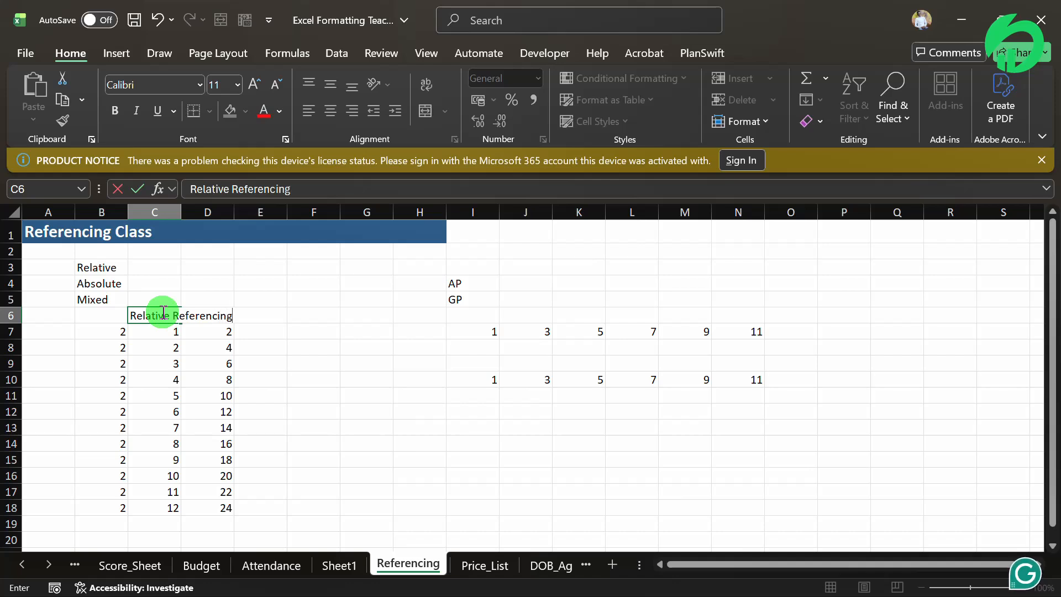
{"action": "key", "text": "Return"}
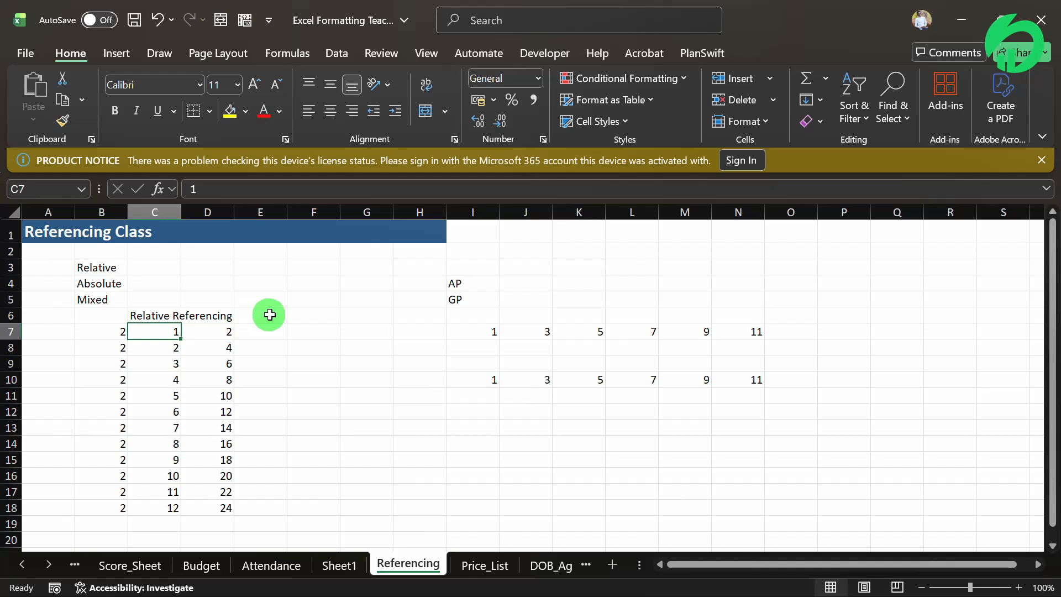
- Enter 2 in F20 and 3 in F22 below the multiplication columns, leaving F21 empty
{"action": "scroll", "coordinate": [280, 317], "scroll_direction": "down", "scroll_amount": 4}
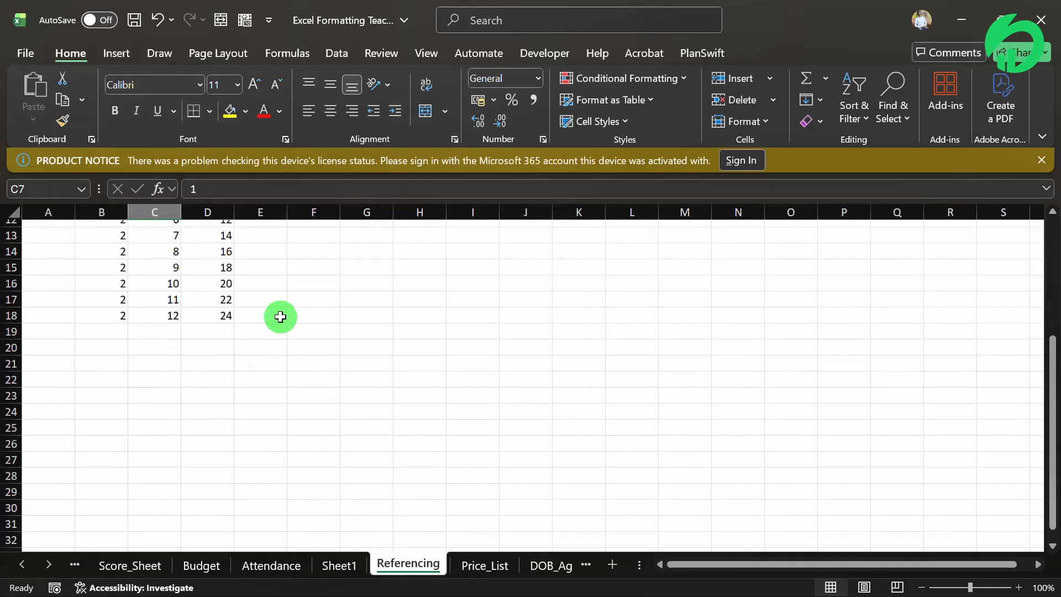
{"action": "left_click", "coordinate": [310, 353]}
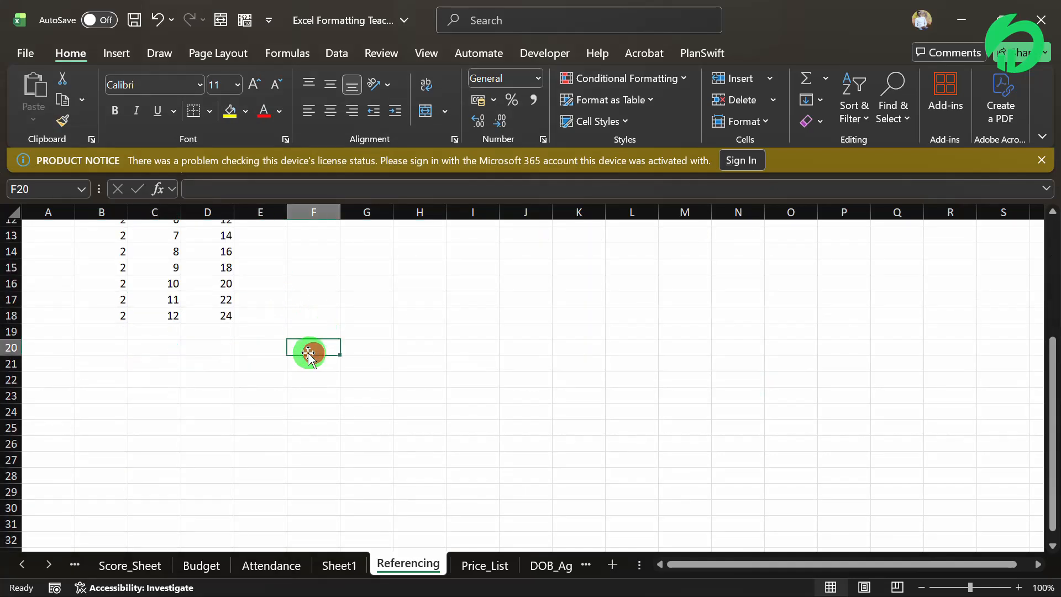
{"action": "type", "text": "2"}
{"action": "key", "text": "Return"}
{"action": "key", "text": "Return"}
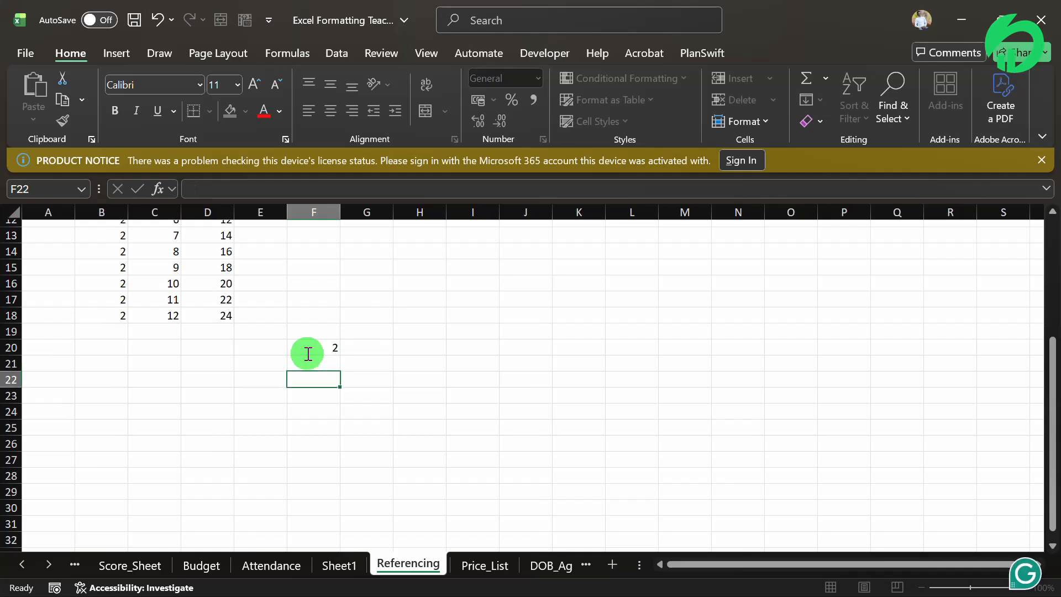
{"action": "type", "text": "3"}
{"action": "key", "text": "Tab"}
- Enter 1 in H21 and 3 in H23, leaving H22 empty
{"action": "key", "text": "Tab"}
{"action": "key", "text": "Up"}
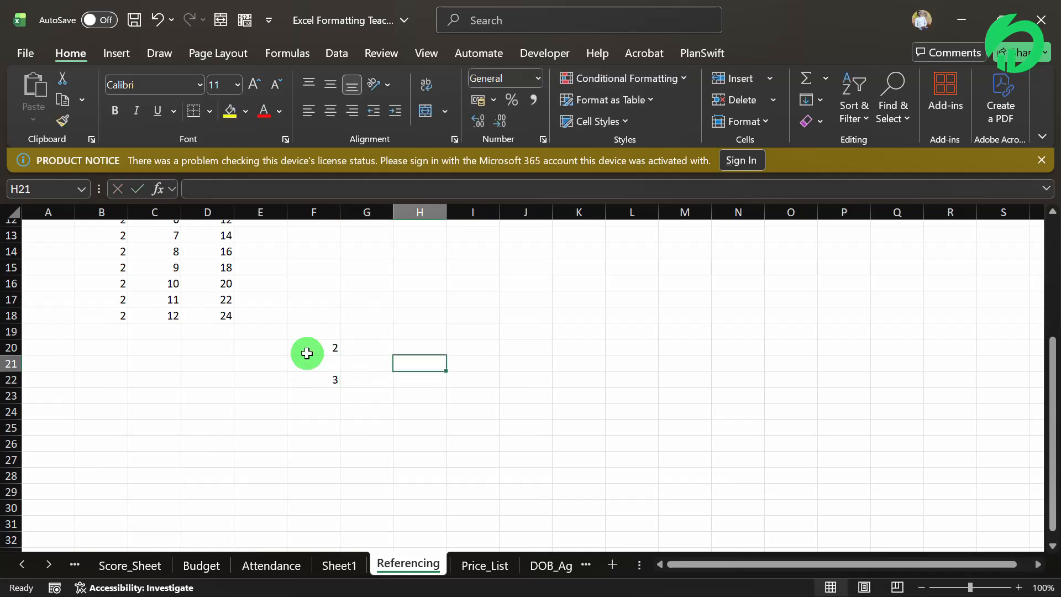
{"action": "type", "text": "1"}
{"action": "key", "text": "Return"}
{"action": "key", "text": "Return"}
{"action": "key", "text": "Return"}
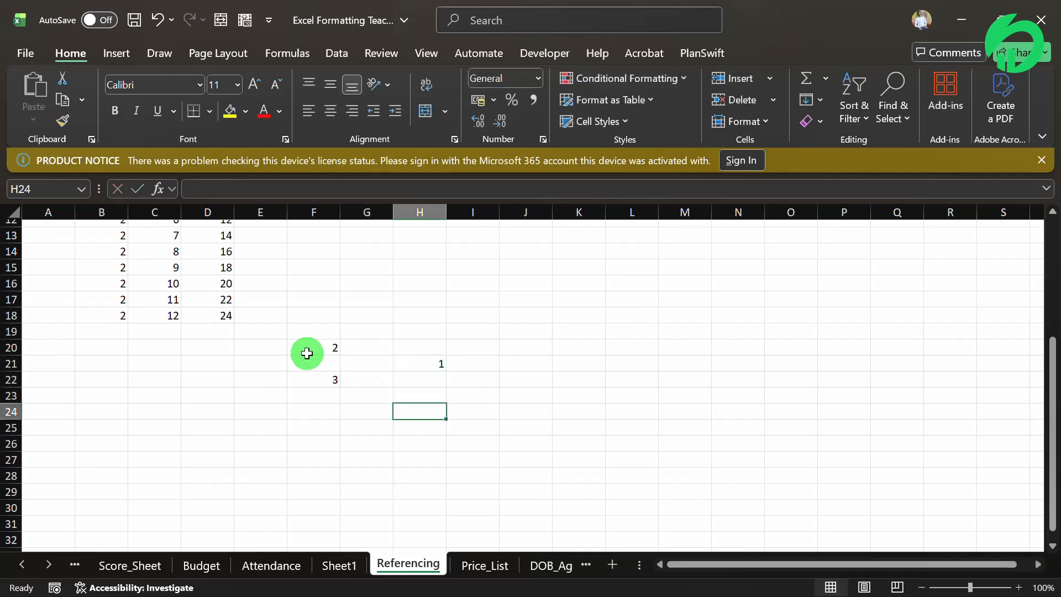
{"action": "key", "text": "Up"}
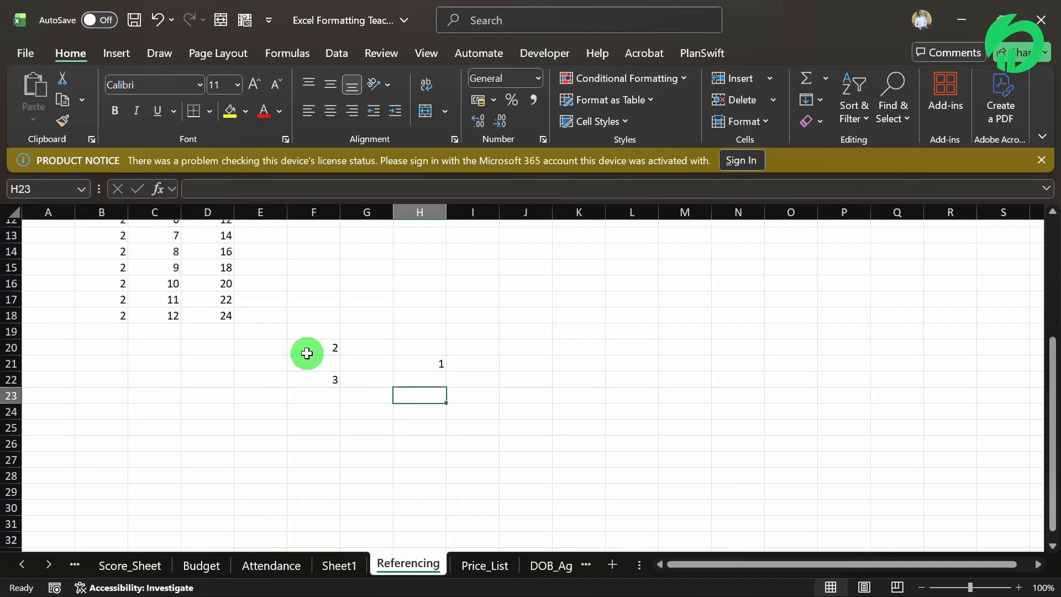
{"action": "type", "text": "3"}
{"action": "key", "text": "Return"}
- Enter 5 in F24 and 9 in H25 to complete the staggered columns
{"action": "key", "text": "Left"}
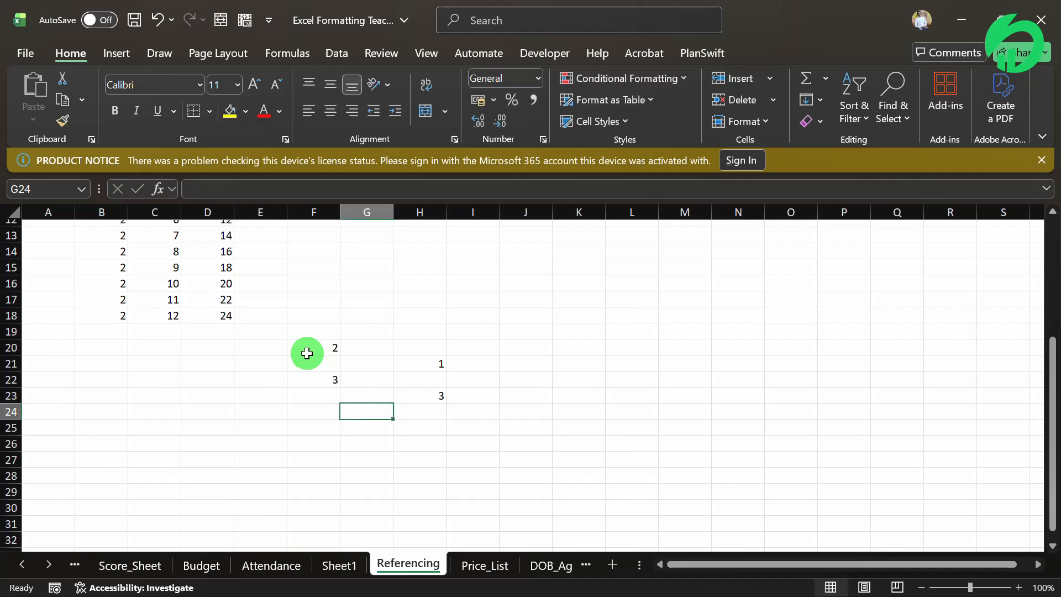
{"action": "key", "text": "Left"}
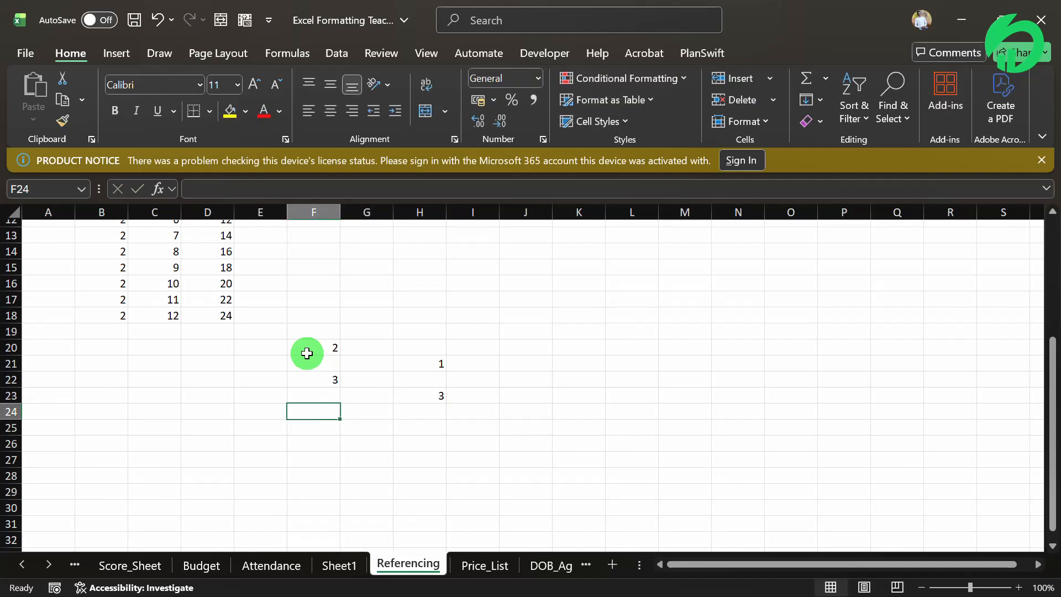
{"action": "type", "text": "5"}
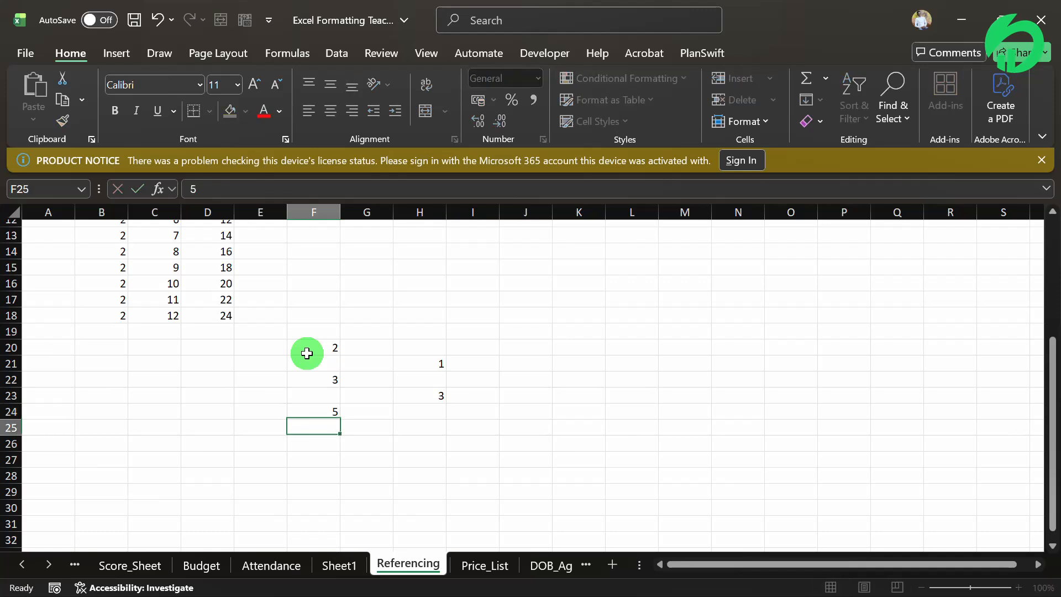
{"action": "key", "text": "Return"}
{"action": "key", "text": "Right"}
{"action": "key", "text": "Right"}
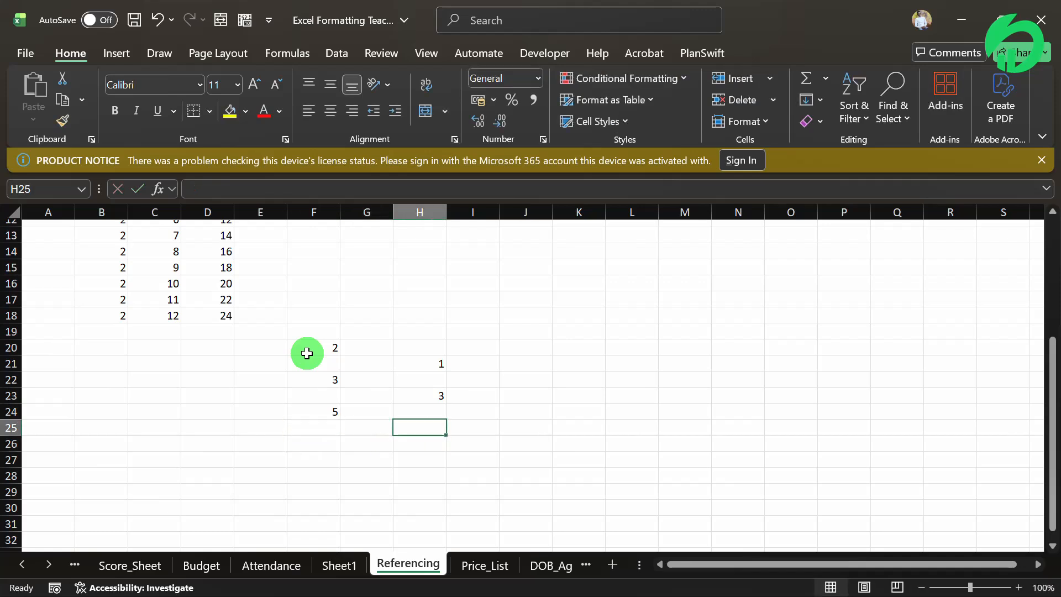
{"action": "type", "text": "9"}
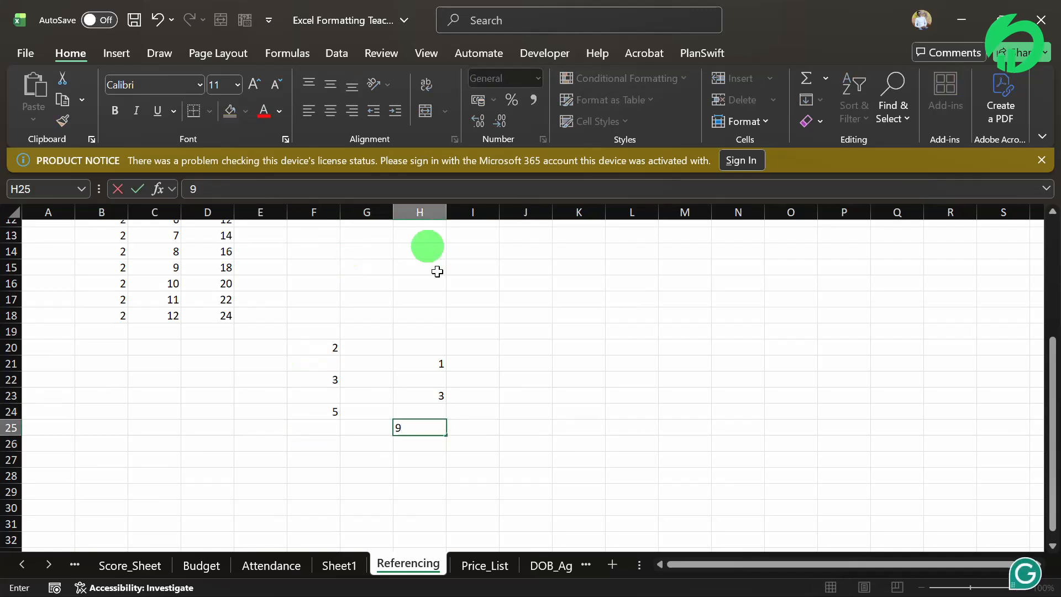
- Enter the formula =F20*H21 in J20 to multiply the first numbers of the two staggered columns
{"action": "scroll", "coordinate": [459, 320], "scroll_direction": "up", "scroll_amount": 1}
{"action": "left_click", "coordinate": [507, 394]}
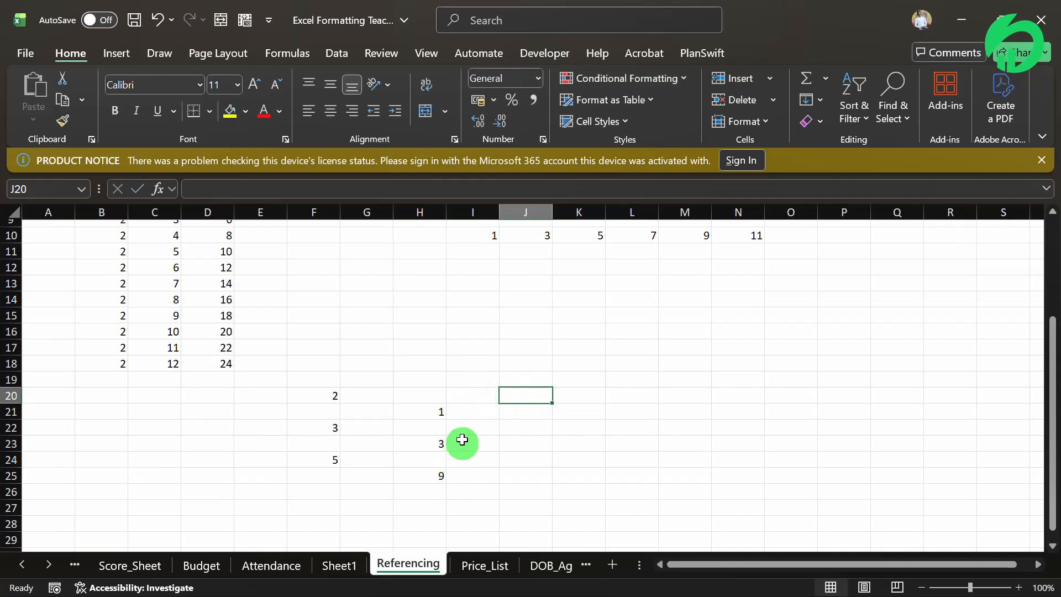
{"action": "type", "text": "="}
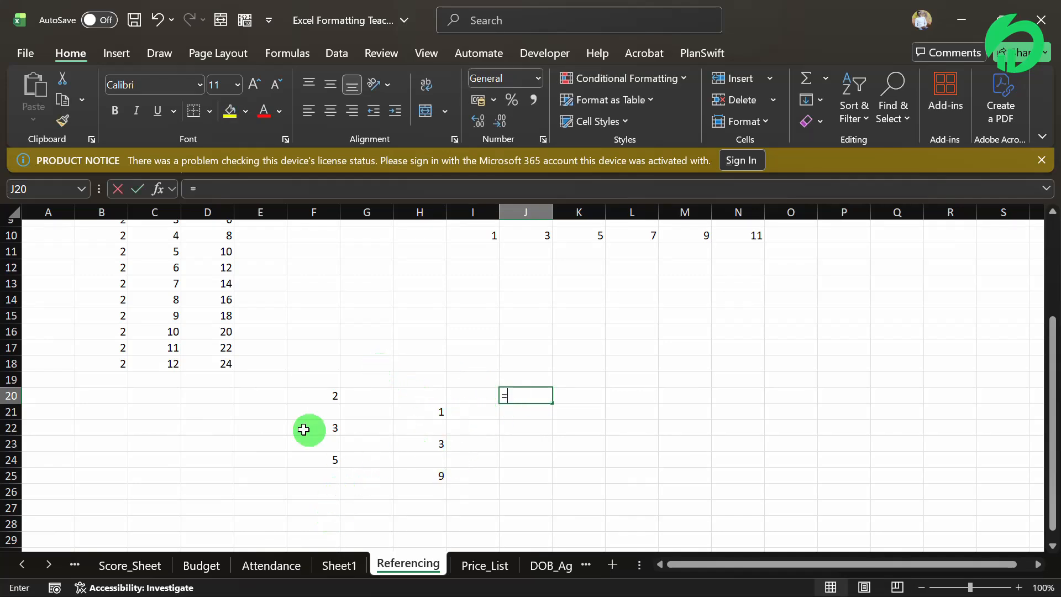
{"action": "left_click", "coordinate": [311, 394]}
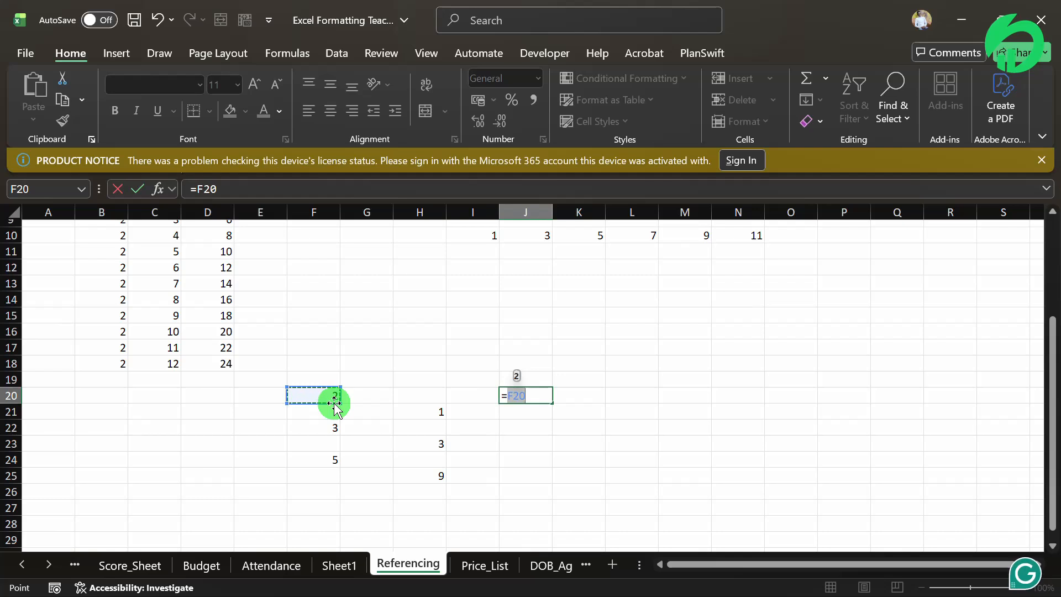
{"action": "type", "text": "8"}
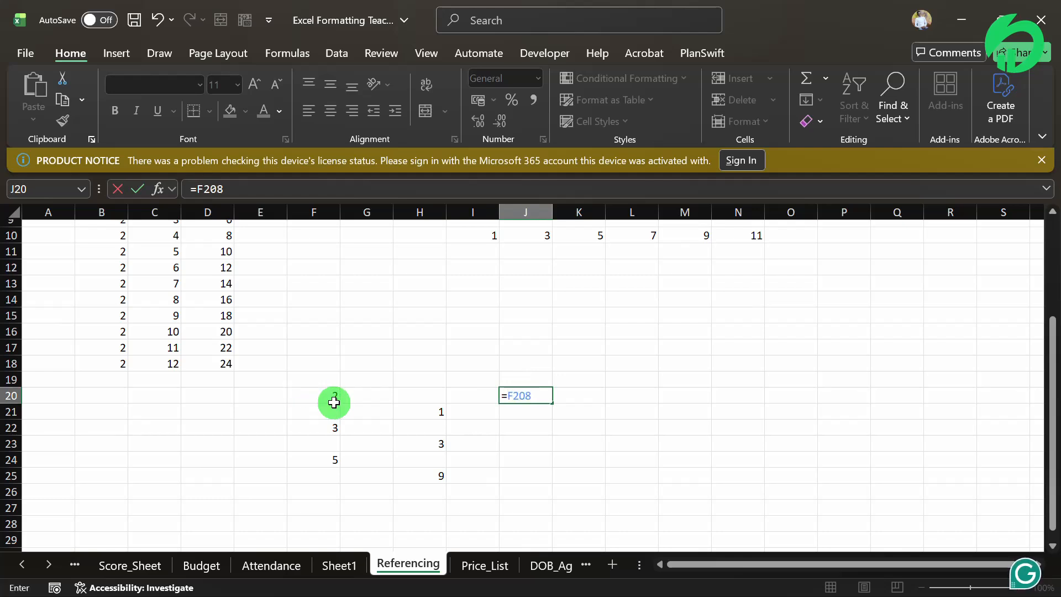
{"action": "key", "text": "BackSpace"}
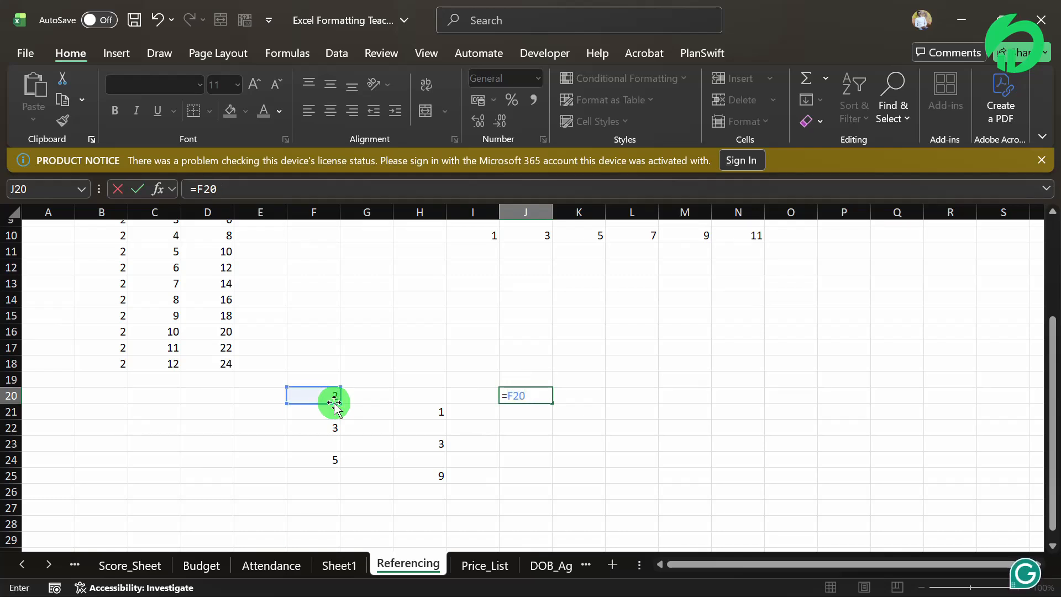
{"action": "type", "text": "*"}
{"action": "left_click", "coordinate": [417, 398]}
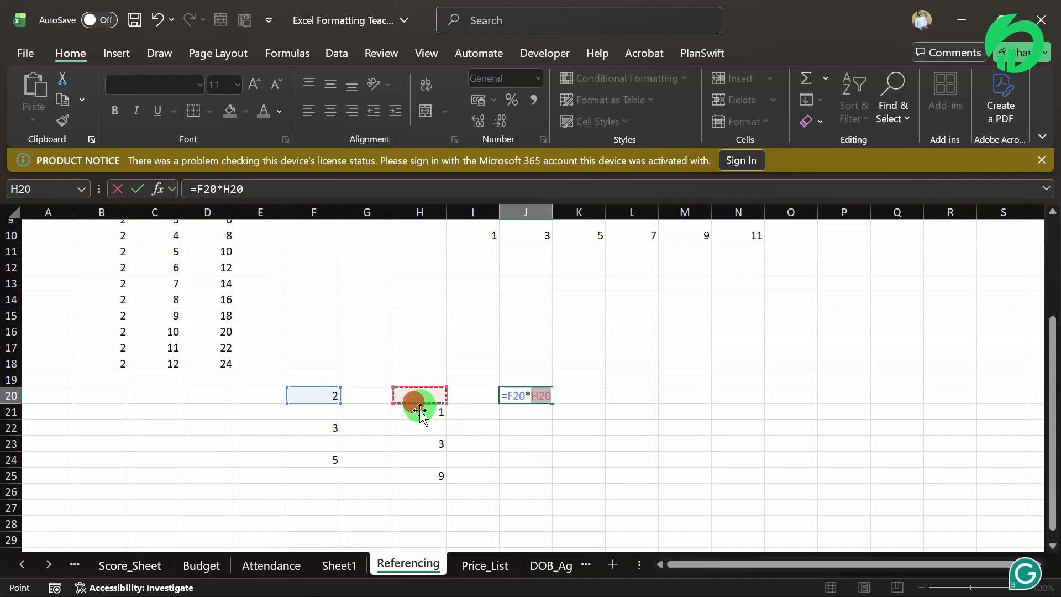
{"action": "left_click", "coordinate": [430, 413]}
{"action": "key", "text": "Return"}
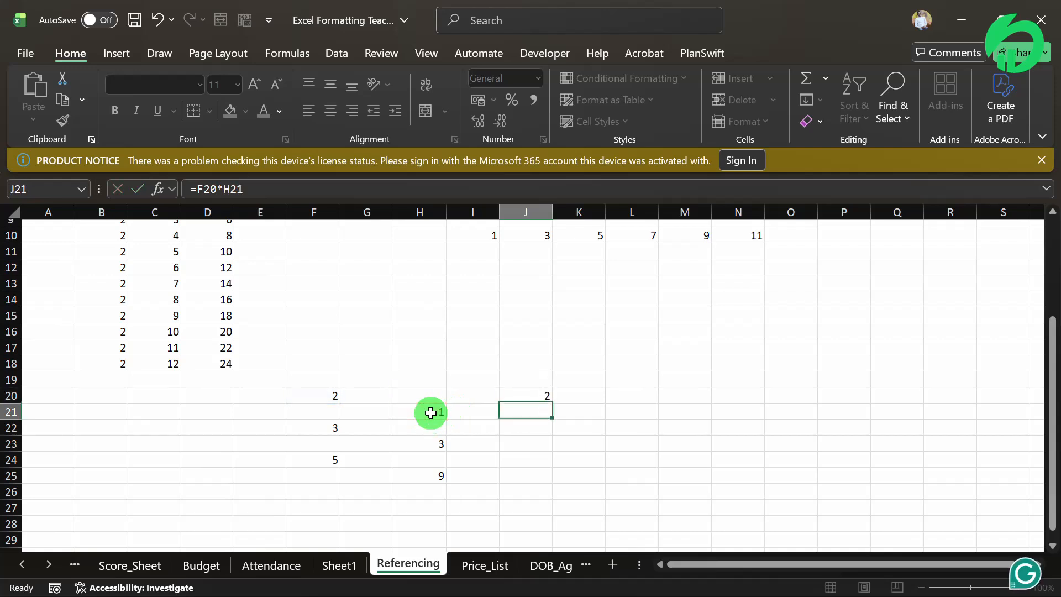
- Fill the J20 formula down through J28 and inspect the cell references used in J22
{"action": "left_click", "coordinate": [529, 394]}
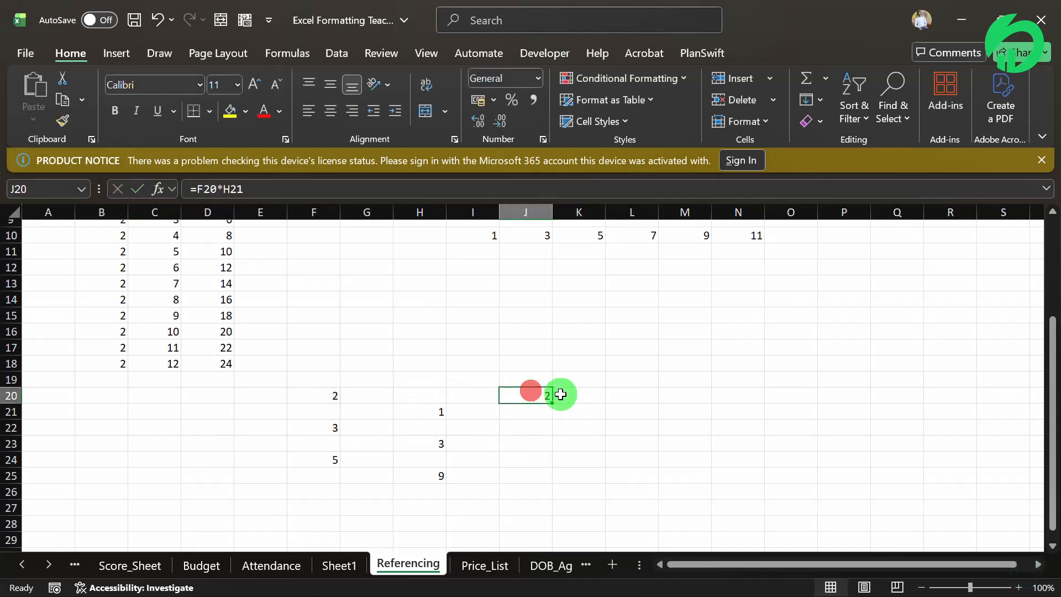
{"action": "left_click_drag", "start_coordinate": [556, 414], "coordinate": [562, 522]}
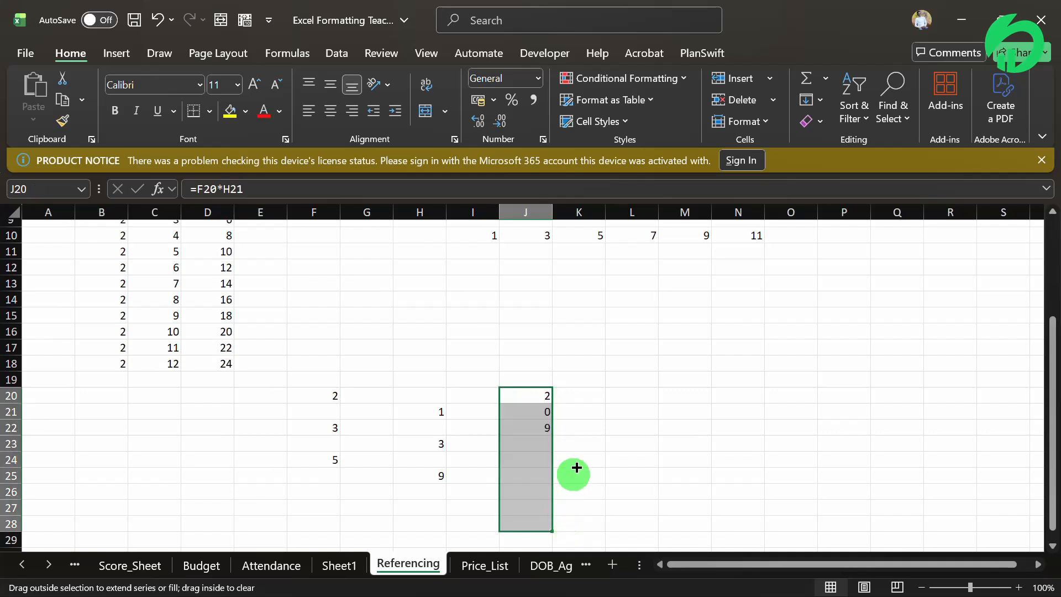
{"action": "left_click", "coordinate": [601, 436]}
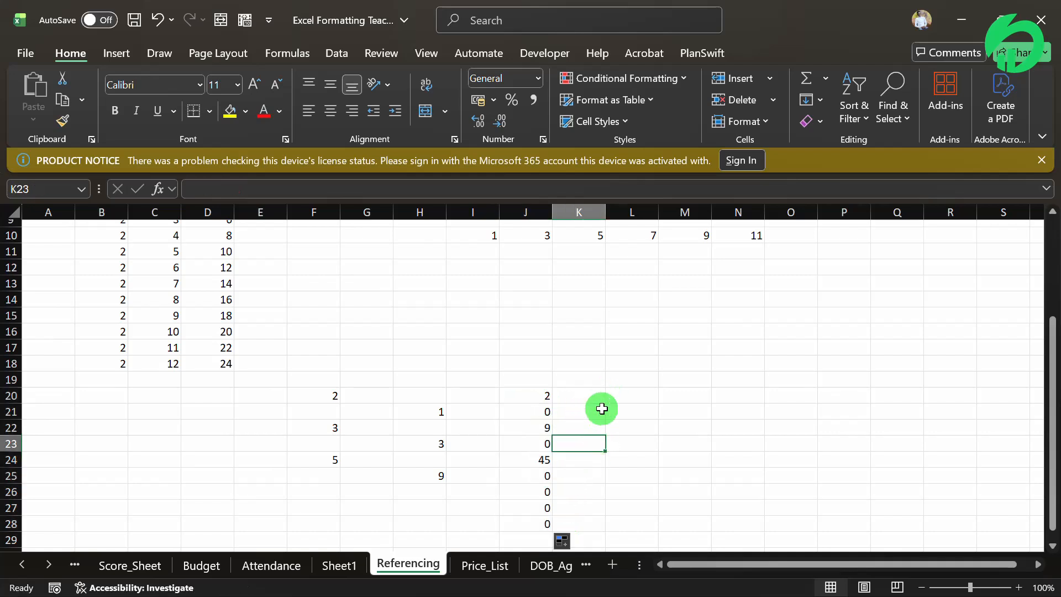
{"action": "left_click", "coordinate": [524, 423]}
{"action": "double_click", "coordinate": [523, 423]}
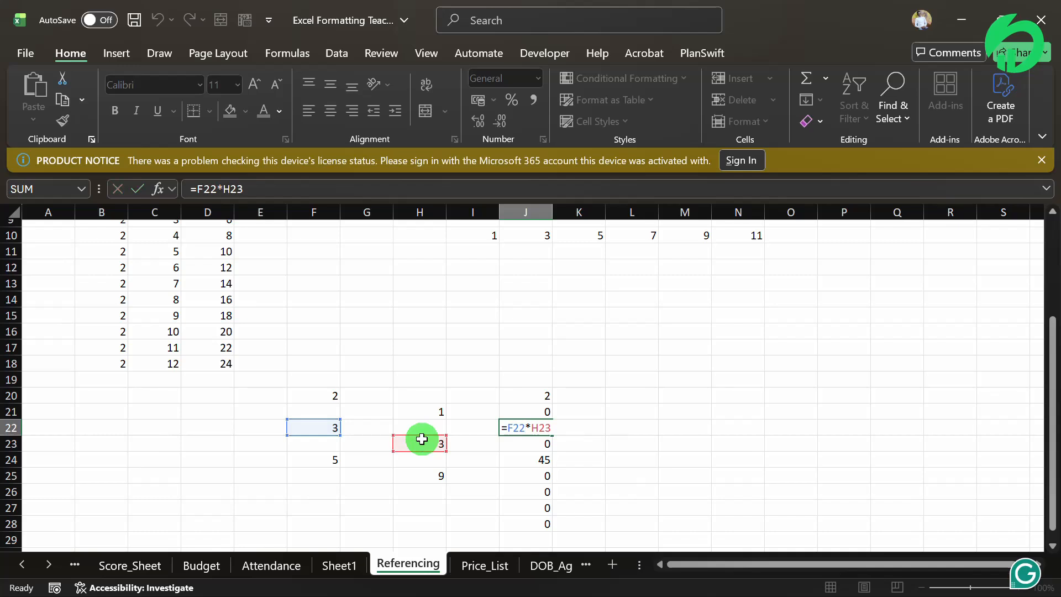
{"action": "key", "text": "Return"}
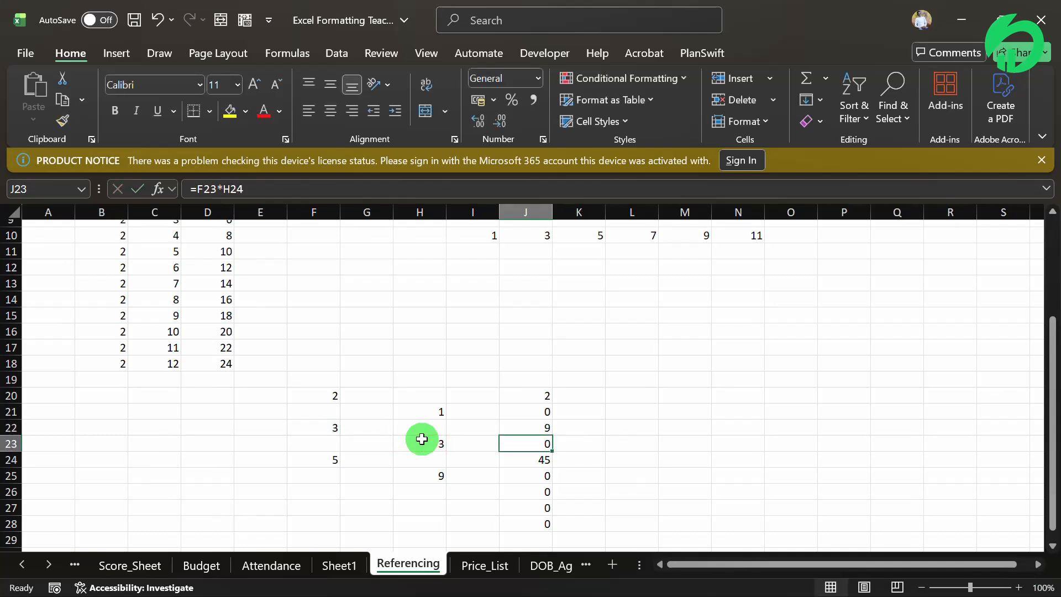
- Clear the staggered example and its formulas from the range F20:K30
{"action": "scroll", "coordinate": [421, 437], "scroll_direction": "down", "scroll_amount": 4}
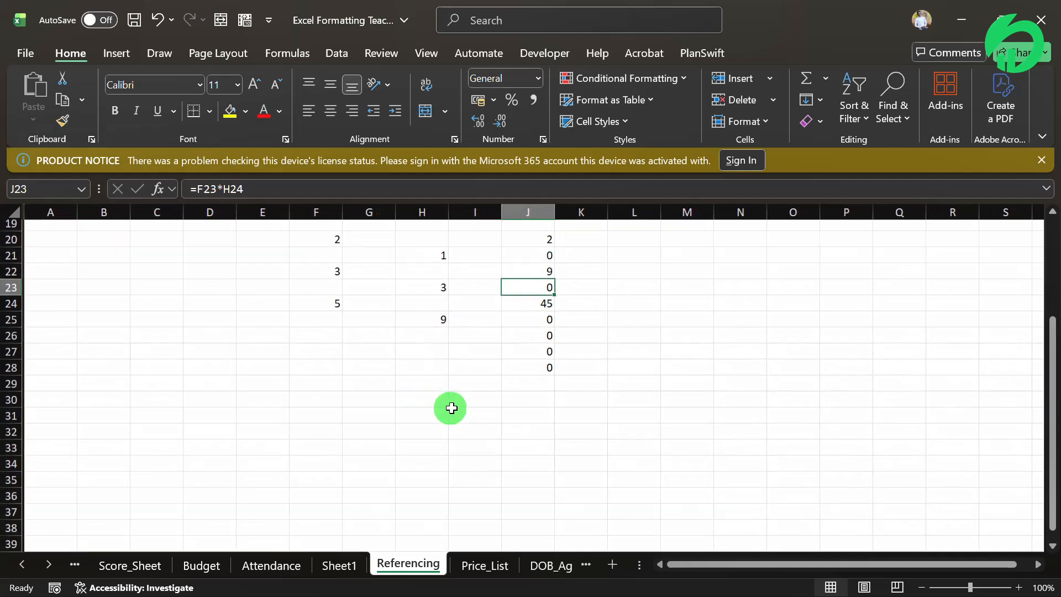
{"action": "scroll", "coordinate": [431, 360], "scroll_direction": "up", "scroll_amount": 2}
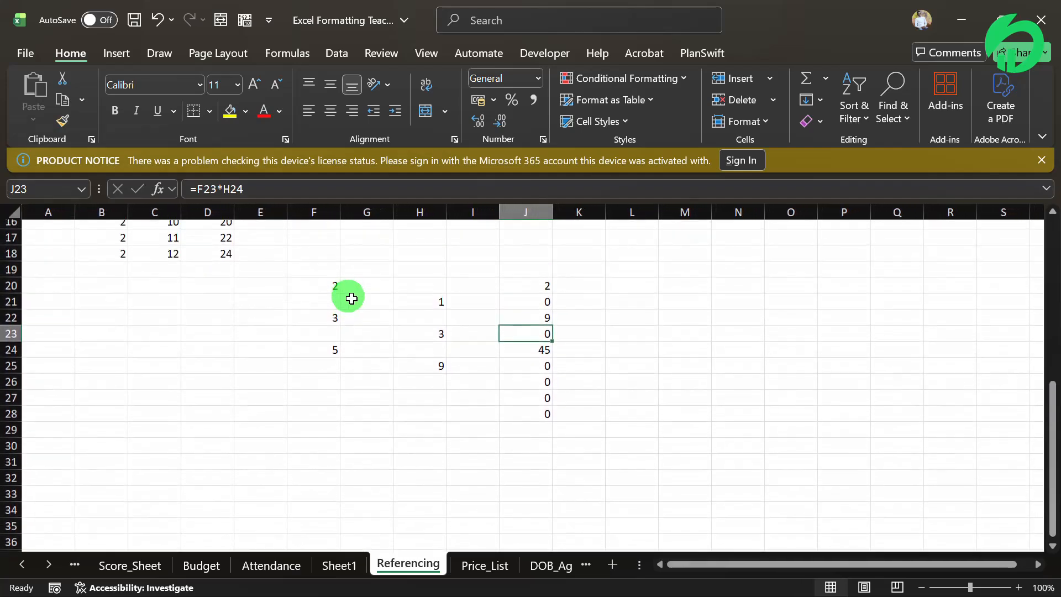
{"action": "left_click_drag", "start_coordinate": [323, 284], "coordinate": [559, 443]}
{"action": "key", "text": "Delete"}
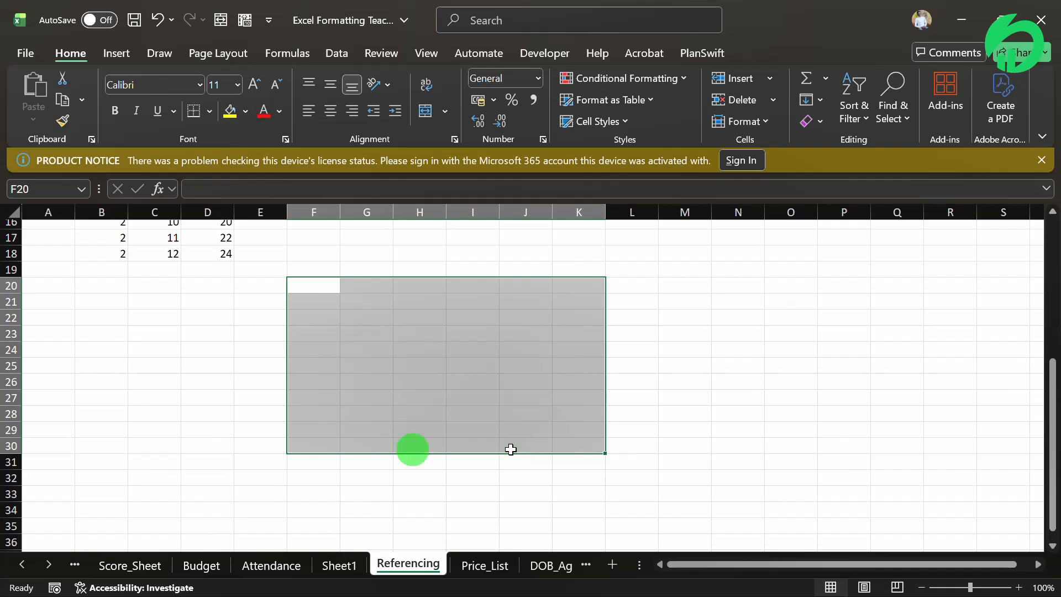
- Enter 1 in B23 and 2 in B24, and extend the series down to 12 in B34
{"action": "left_click", "coordinate": [112, 330]}
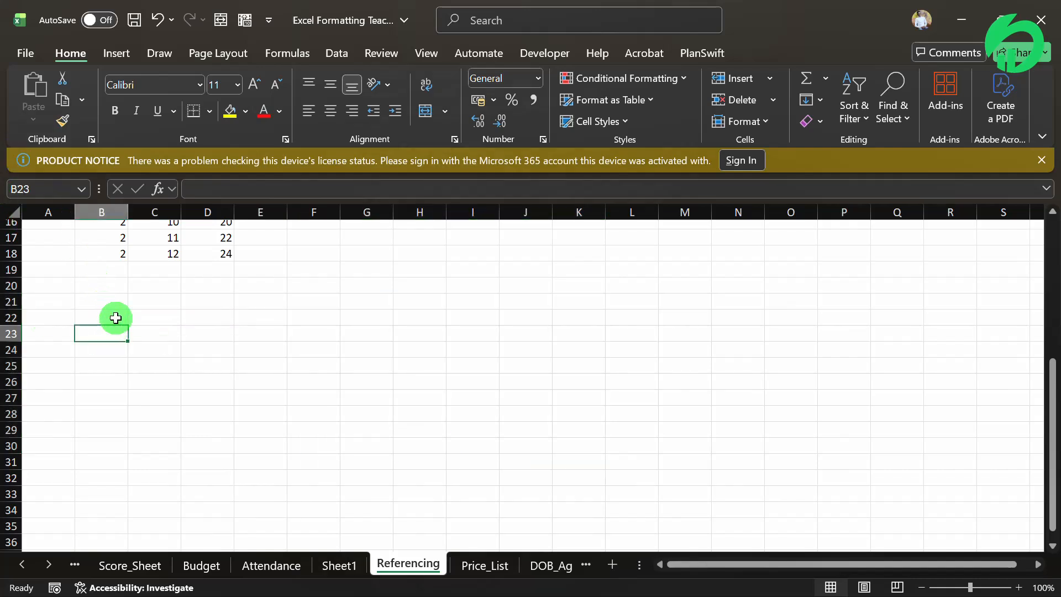
{"action": "type", "text": "1"}
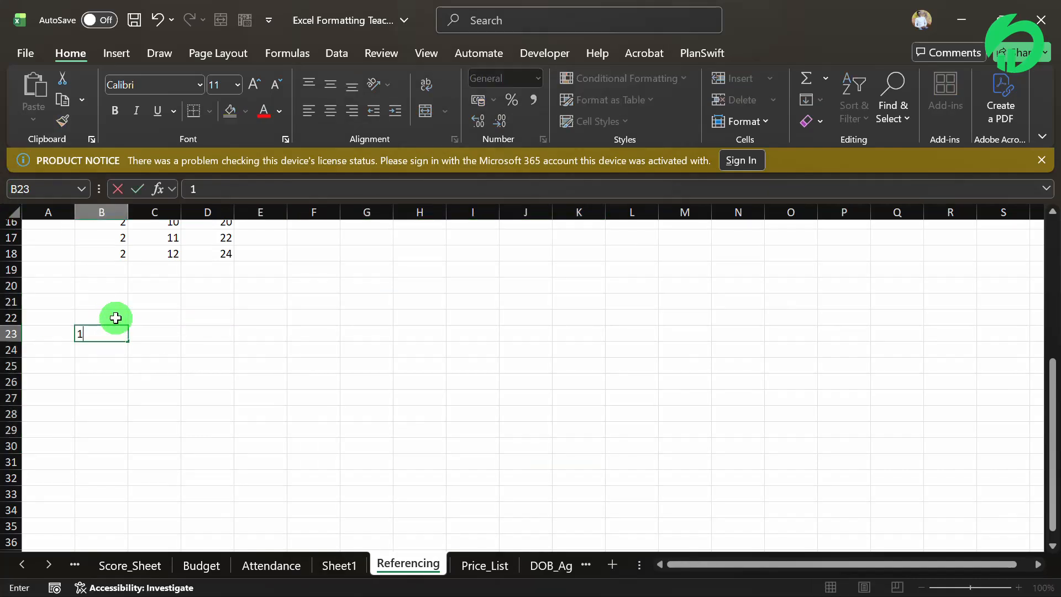
{"action": "key", "text": "Return"}
{"action": "type", "text": "2"}
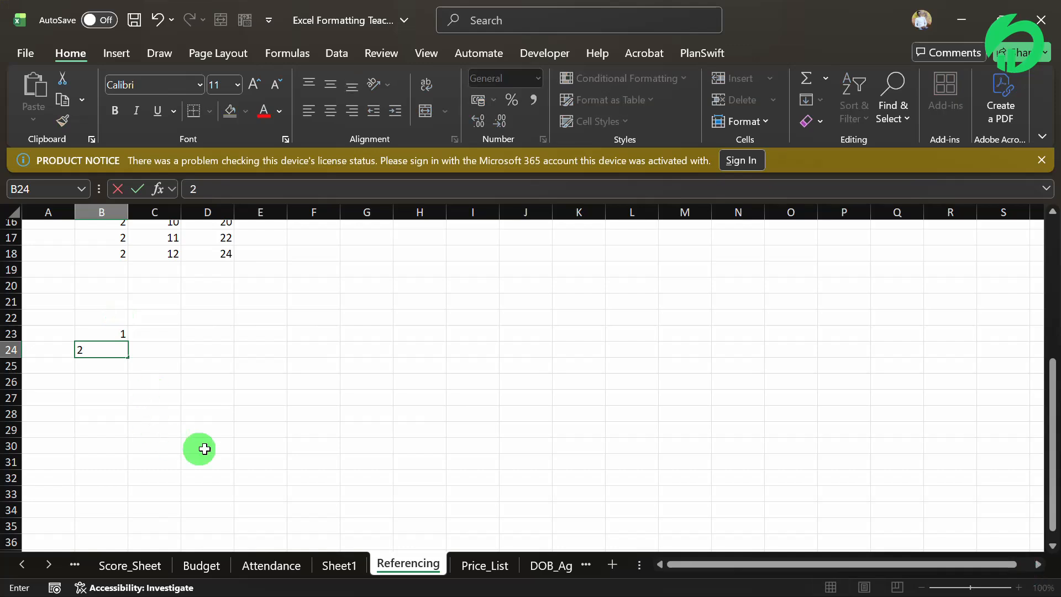
{"action": "left_click", "coordinate": [213, 449]}
{"action": "left_click_drag", "start_coordinate": [111, 332], "coordinate": [139, 516]}
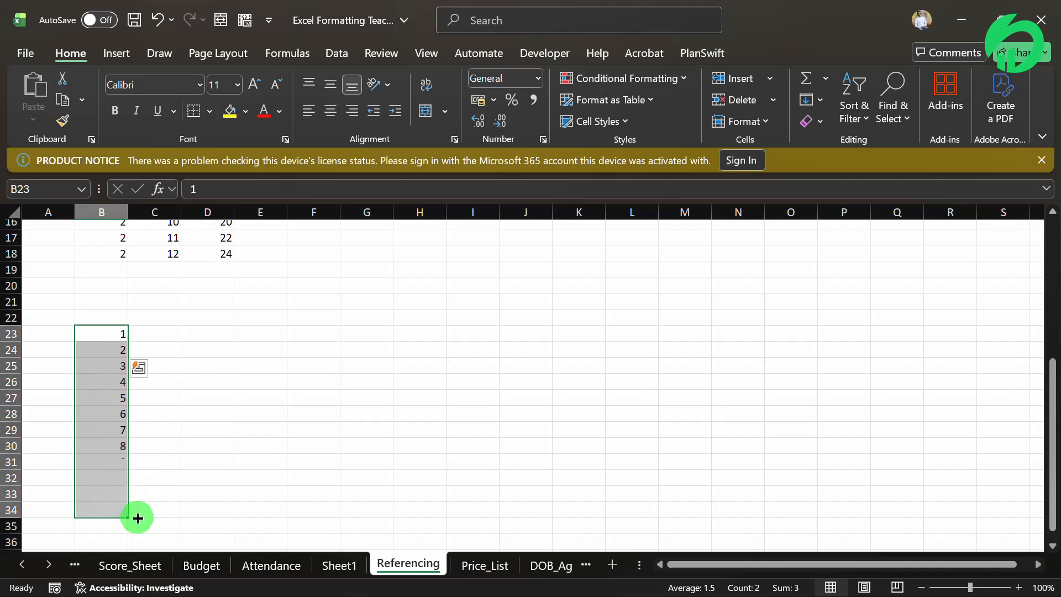
- Enter 1 in C23 and 2 in D23, and extend the series across to 12 in N23
{"action": "left_click", "coordinate": [148, 329]}
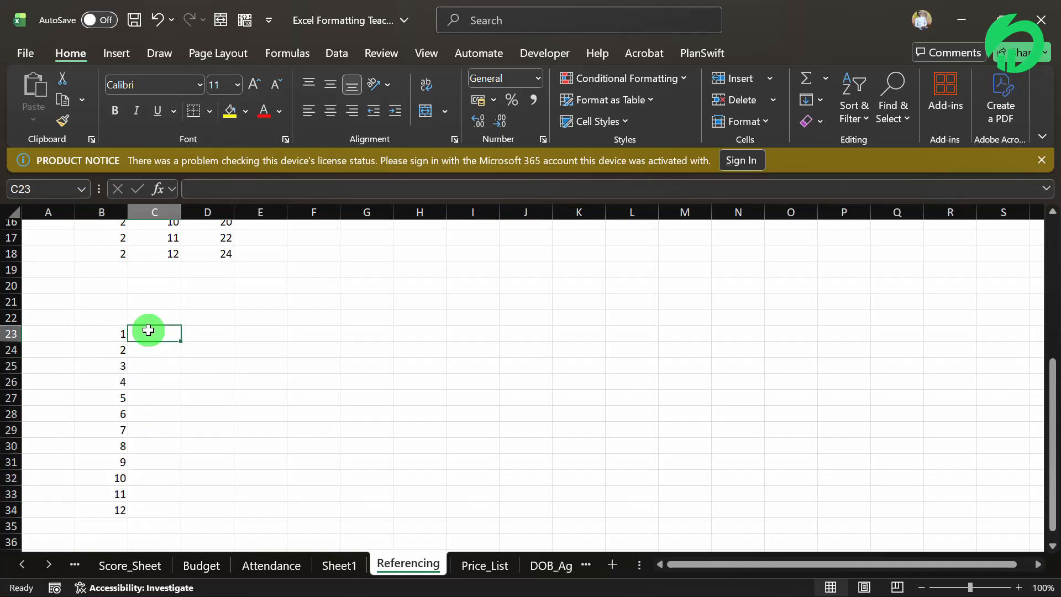
{"action": "type", "text": "1"}
{"action": "left_click", "coordinate": [197, 331]}
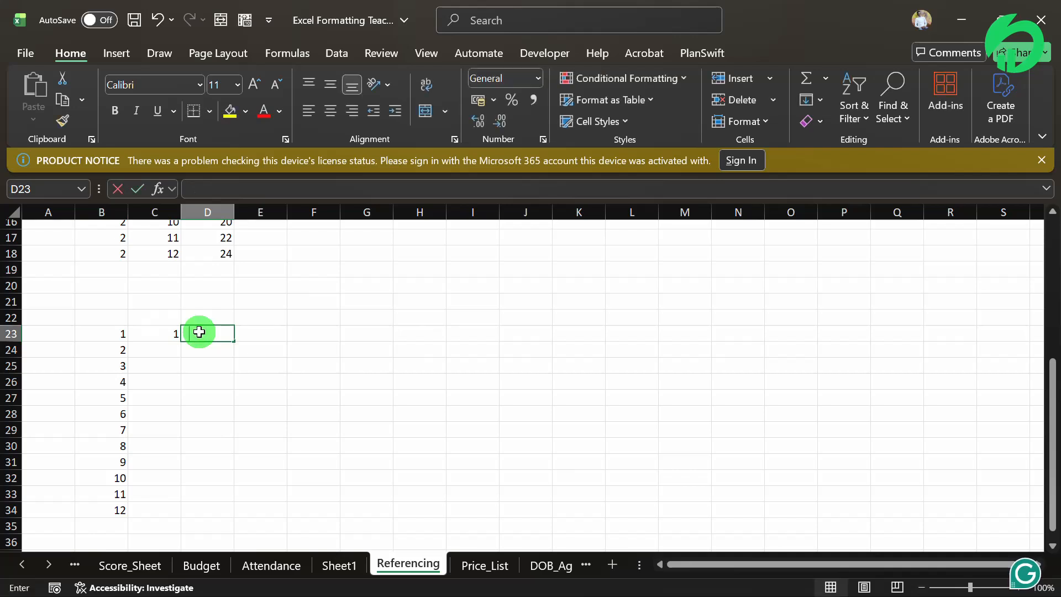
{"action": "type", "text": "2"}
{"action": "left_click", "coordinate": [184, 362]}
{"action": "left_click_drag", "start_coordinate": [163, 336], "coordinate": [750, 343]}
{"action": "left_click", "coordinate": [375, 397]}
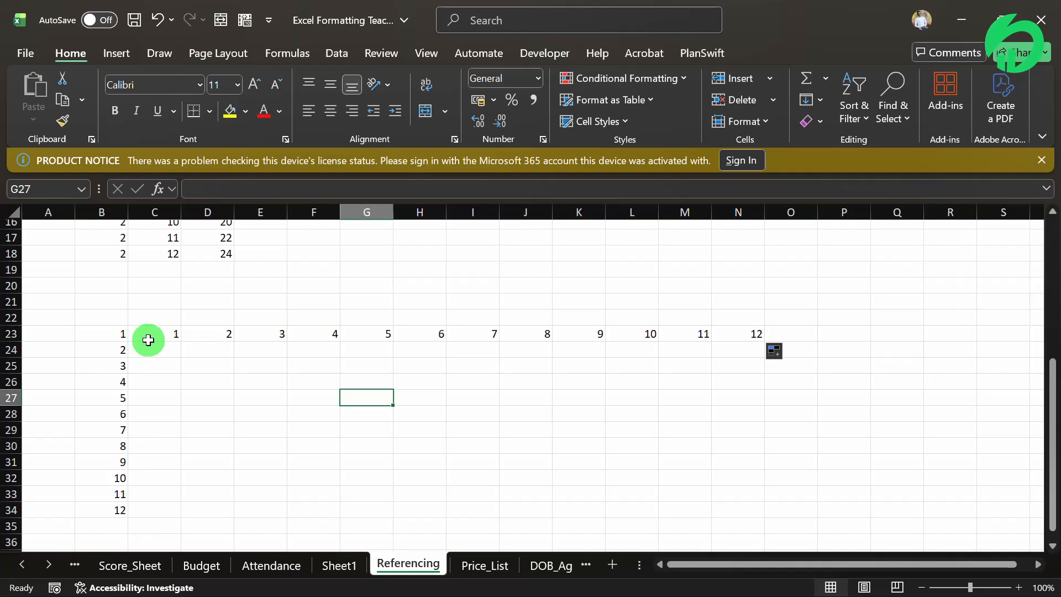
- Examine how the numbers down column B pair with the numbers across row 23 in the multiplication grid
{"action": "left_click_drag", "start_coordinate": [161, 352], "coordinate": [768, 522]}
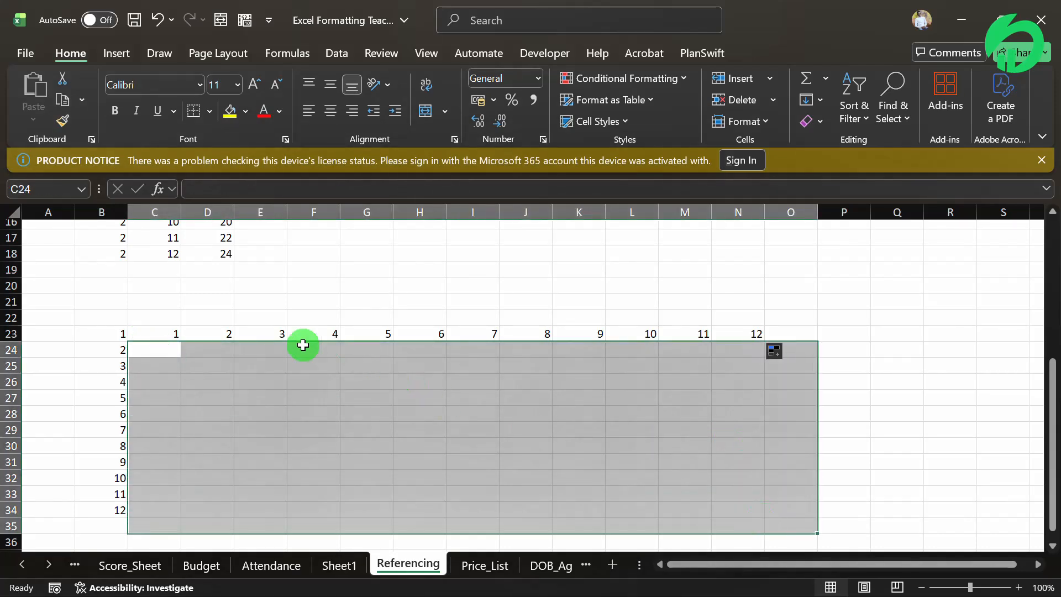
{"action": "left_click", "coordinate": [113, 349]}
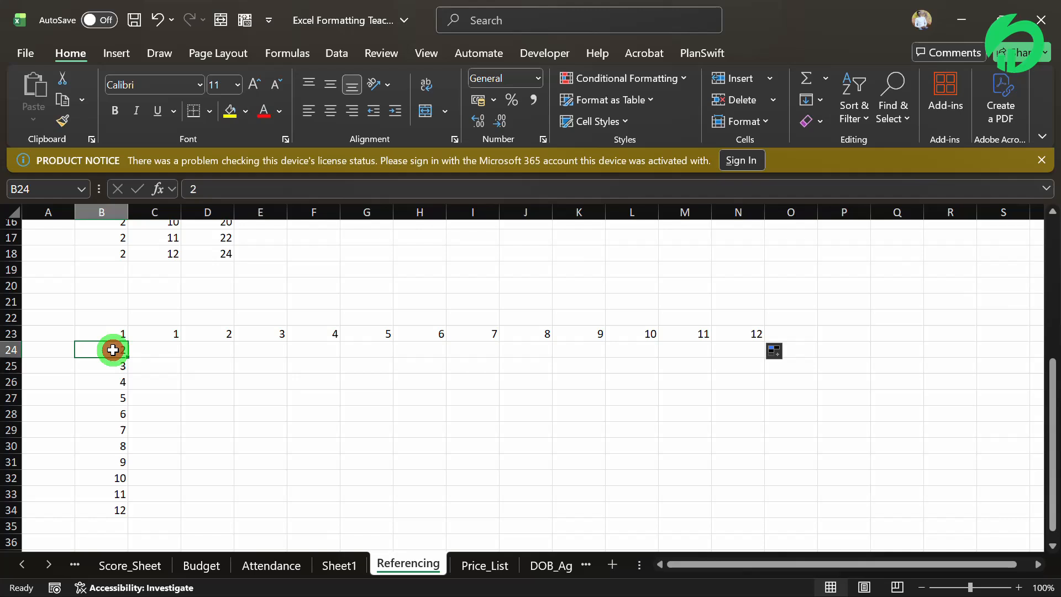
{"action": "left_click", "coordinate": [148, 336]}
{"action": "left_click", "coordinate": [108, 352]}
{"action": "left_click", "coordinate": [214, 335]}
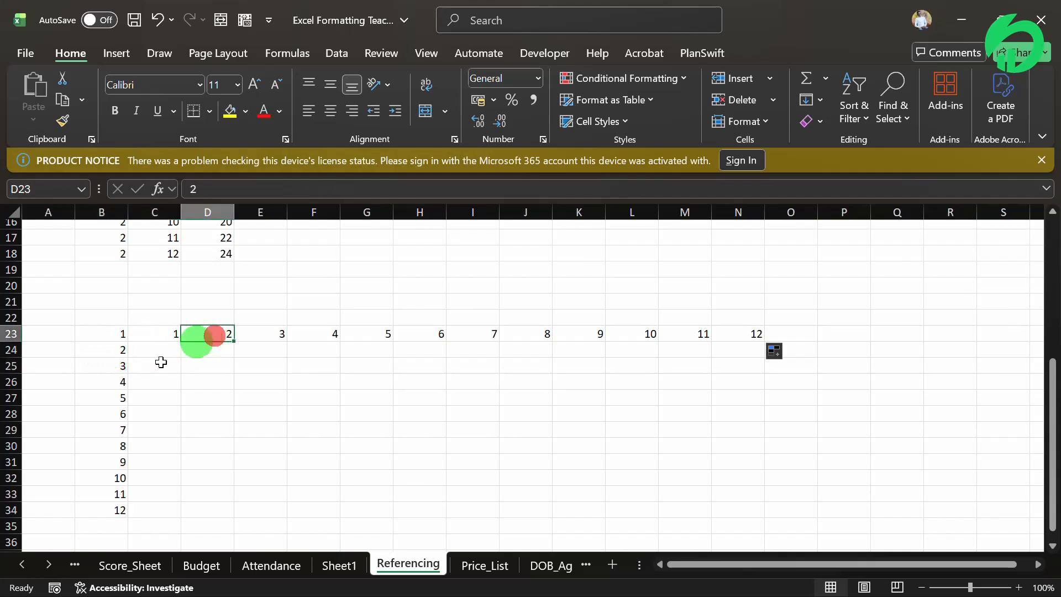
{"action": "left_click", "coordinate": [114, 352]}
{"action": "left_click", "coordinate": [267, 338]}
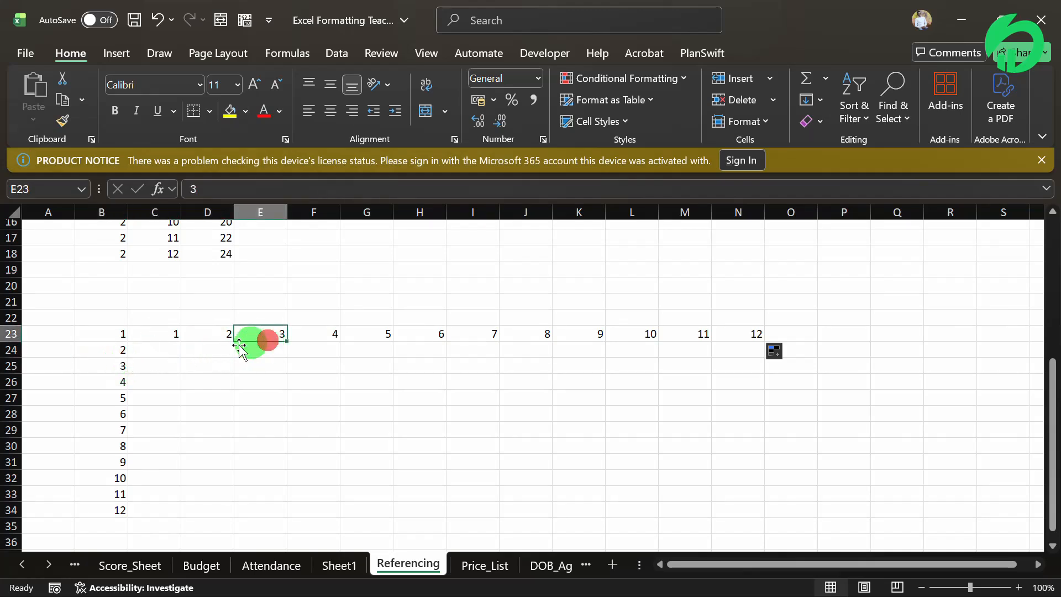
{"action": "left_click", "coordinate": [124, 368]}
{"action": "left_click", "coordinate": [315, 337]}
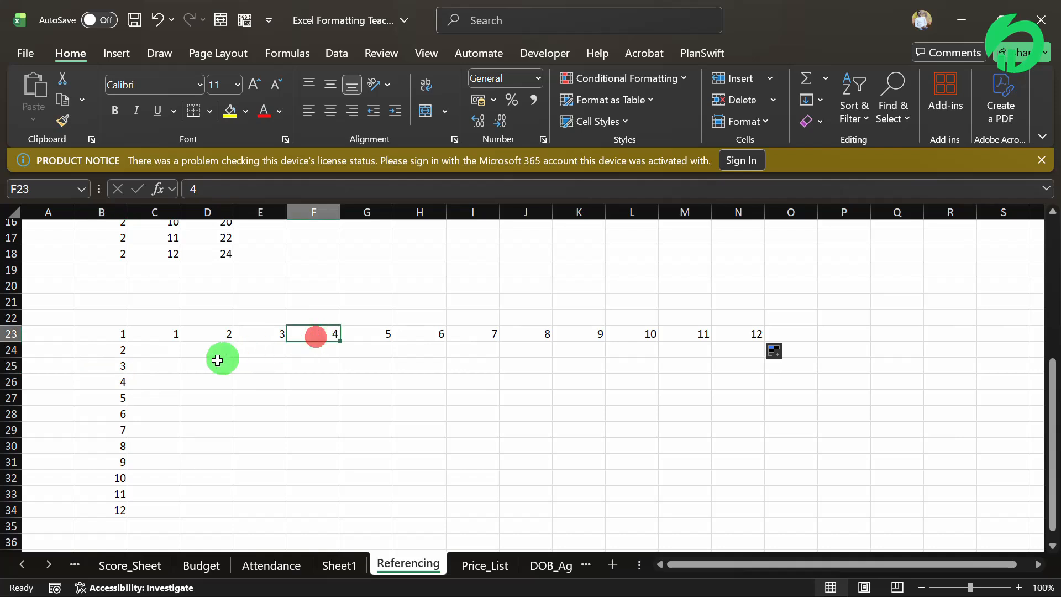
{"action": "left_click", "coordinate": [120, 382]}
{"action": "left_click", "coordinate": [376, 332]}
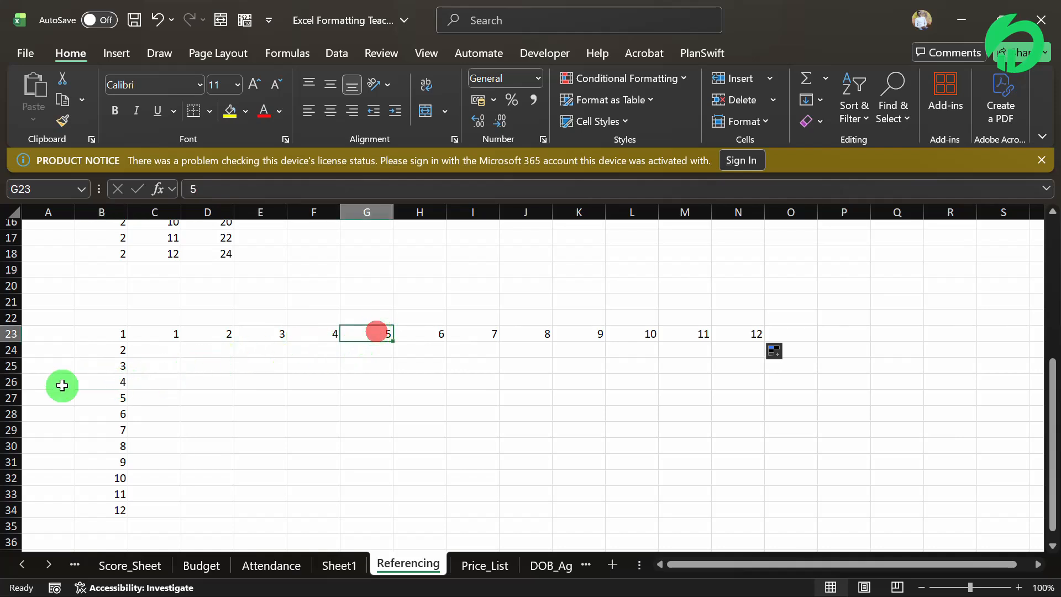
- Examine the grid column by column beneath the row 23 numbers 1 to 6
{"action": "left_click", "coordinate": [159, 333]}
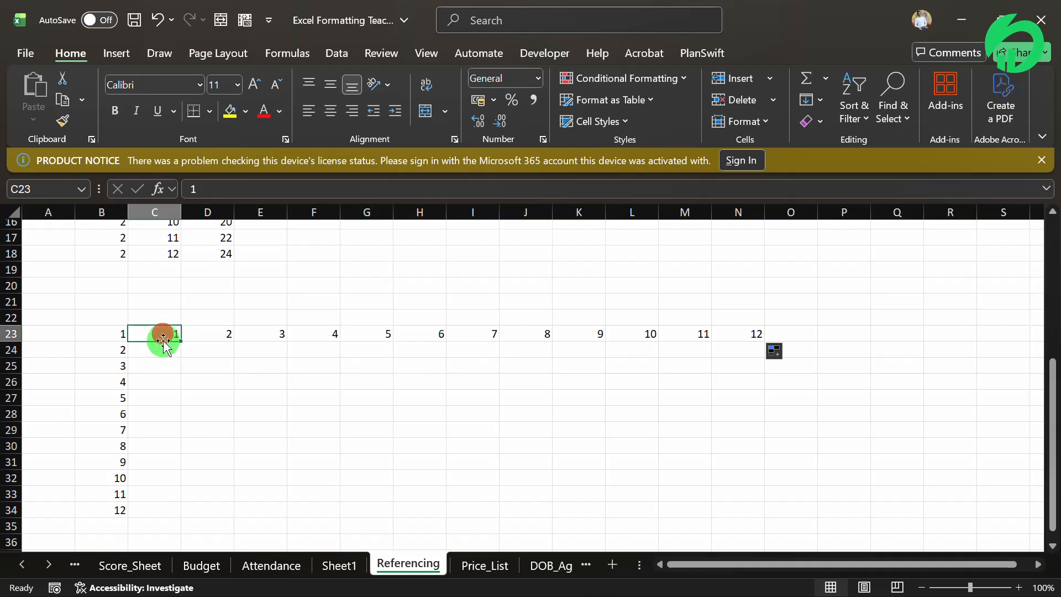
{"action": "left_click_drag", "start_coordinate": [160, 335], "coordinate": [138, 494]}
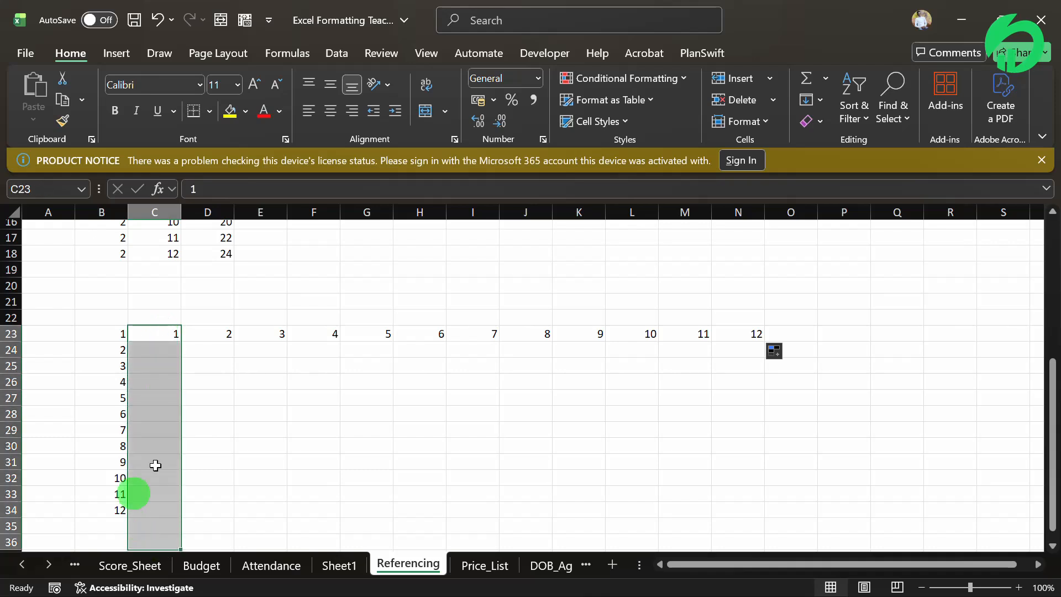
{"action": "left_click", "coordinate": [215, 334]}
{"action": "left_click_drag", "start_coordinate": [224, 431], "coordinate": [221, 505]}
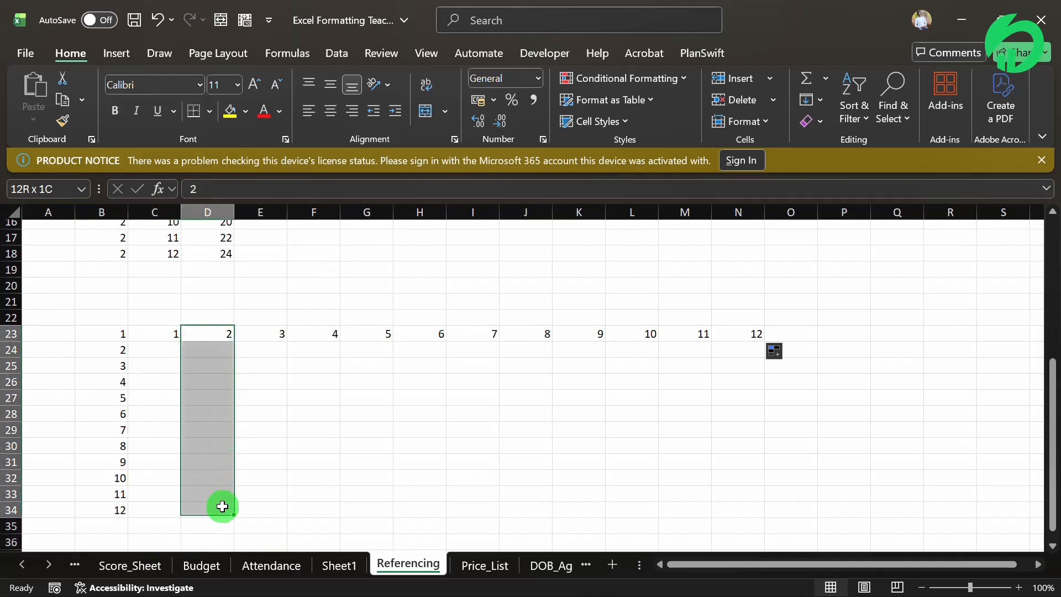
{"action": "left_click", "coordinate": [272, 333]}
{"action": "left_click_drag", "start_coordinate": [280, 369], "coordinate": [282, 509]}
{"action": "left_click_drag", "start_coordinate": [331, 332], "coordinate": [327, 511]}
{"action": "left_click_drag", "start_coordinate": [381, 331], "coordinate": [372, 516]}
{"action": "left_click", "coordinate": [439, 330]}
{"action": "left_click_drag", "start_coordinate": [439, 330], "coordinate": [414, 530]}
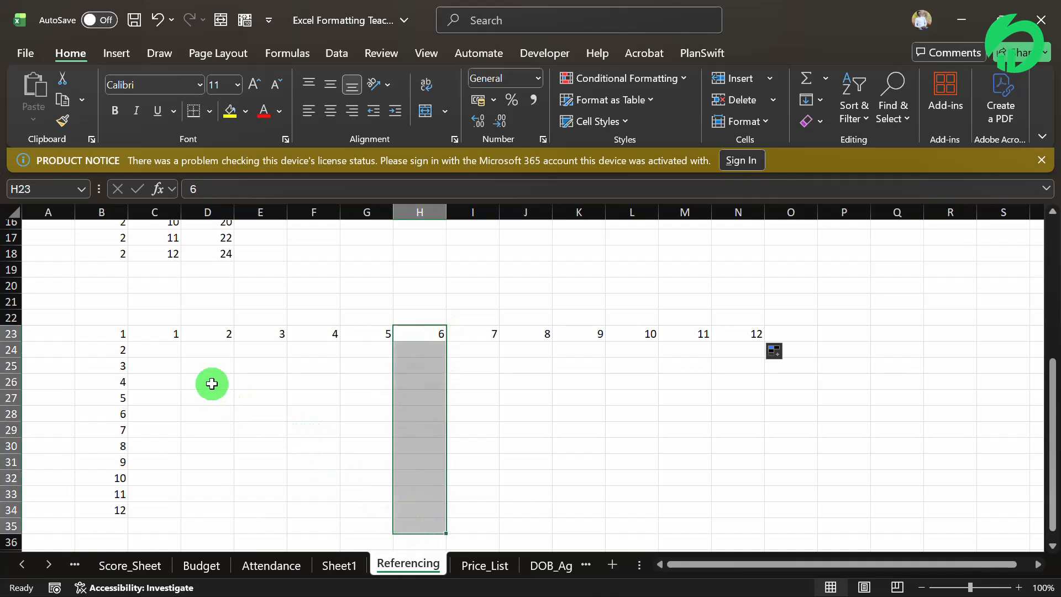
{"action": "left_click", "coordinate": [160, 334]}
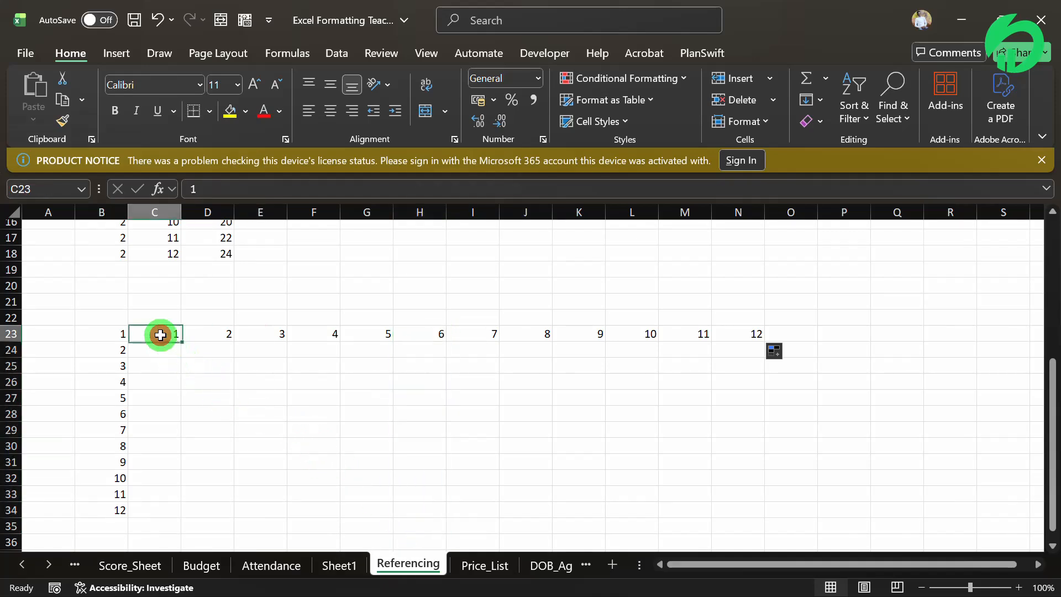
{"action": "left_click", "coordinate": [162, 354]}
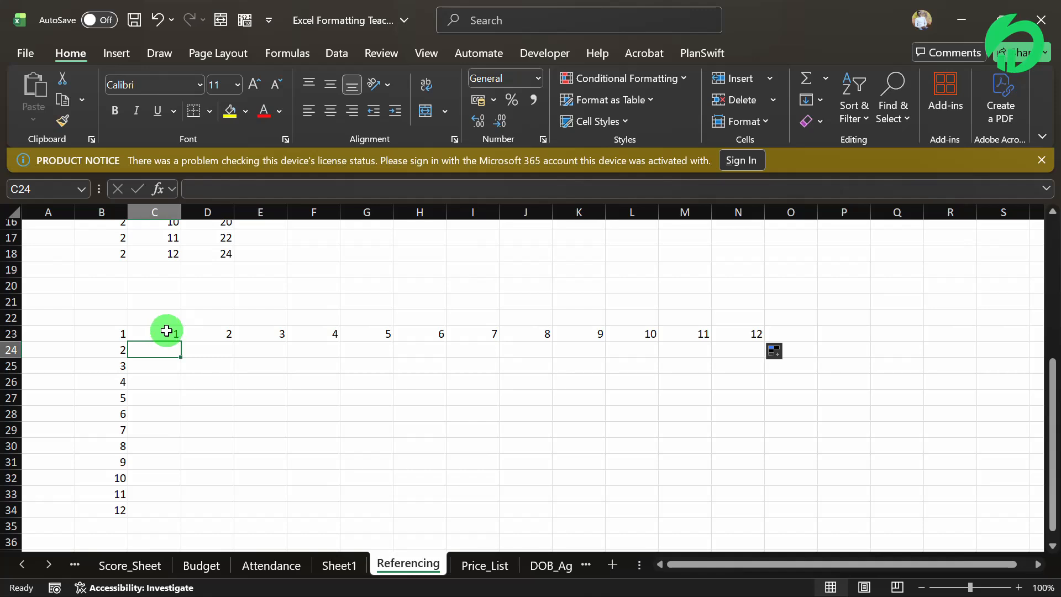
- Move the numbers 1 to 12 from C23:N23 up one row to C22:N22
{"action": "left_click_drag", "start_coordinate": [166, 331], "coordinate": [724, 336]}
{"action": "key", "text": "ctrl+c"}
{"action": "left_click", "coordinate": [138, 318]}
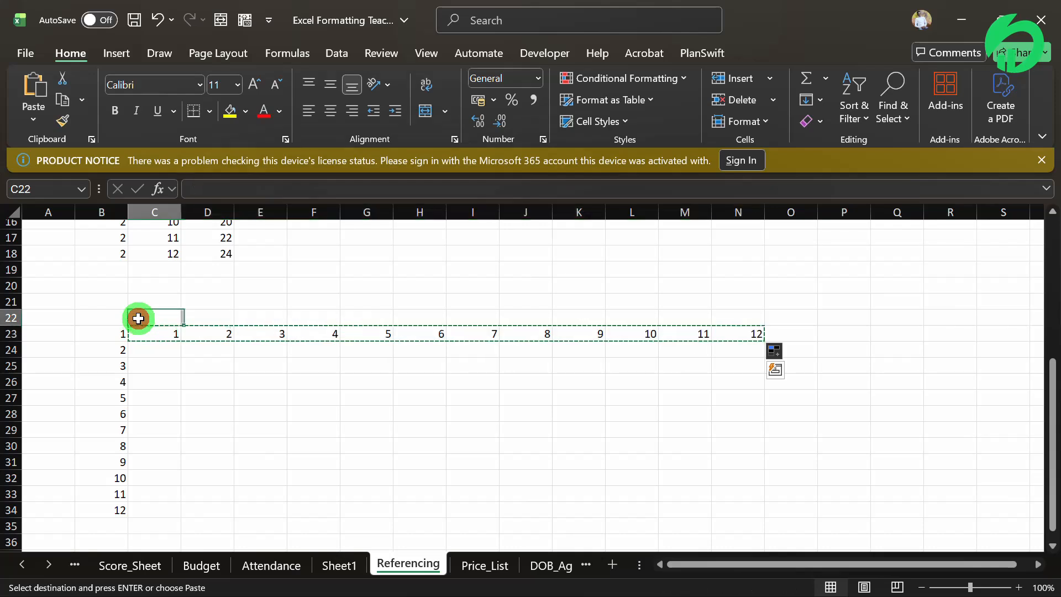
{"action": "key", "text": "ctrl+v"}
{"action": "scroll", "coordinate": [156, 327], "scroll_direction": "up", "scroll_amount": 2}
{"action": "left_click", "coordinate": [162, 422]}
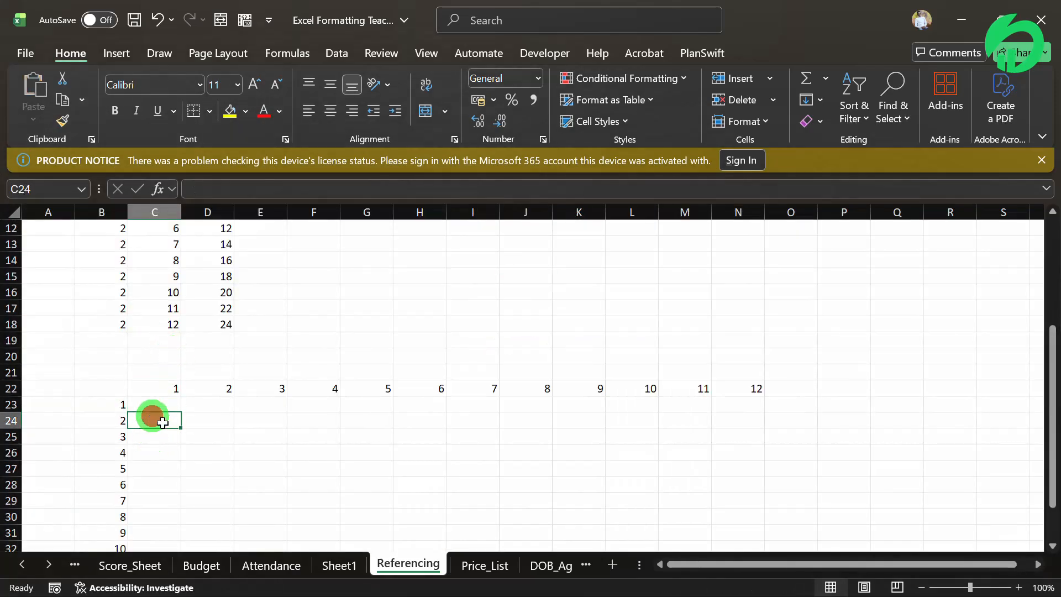
- Enter =B23*C22 in C23 and fill the relative formula down to C34
{"action": "left_click", "coordinate": [150, 405]}
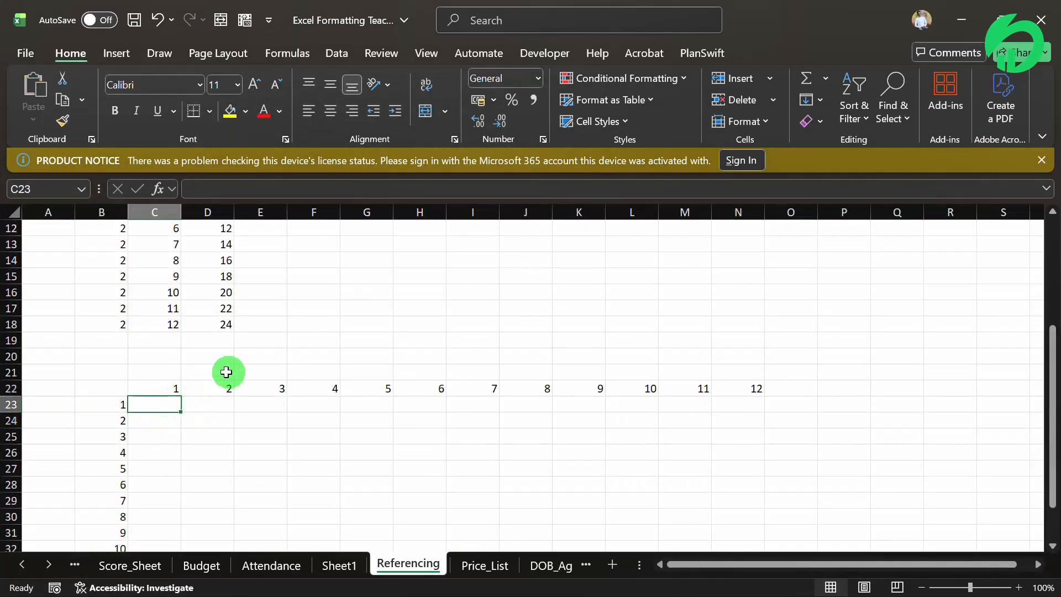
{"action": "type", "text": "="}
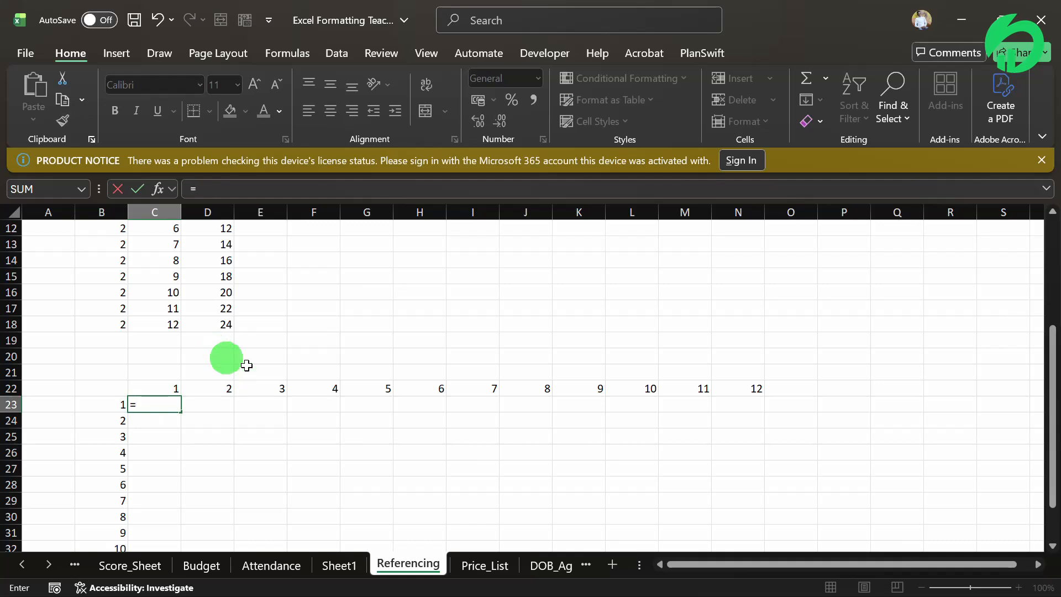
{"action": "left_click", "coordinate": [111, 406]}
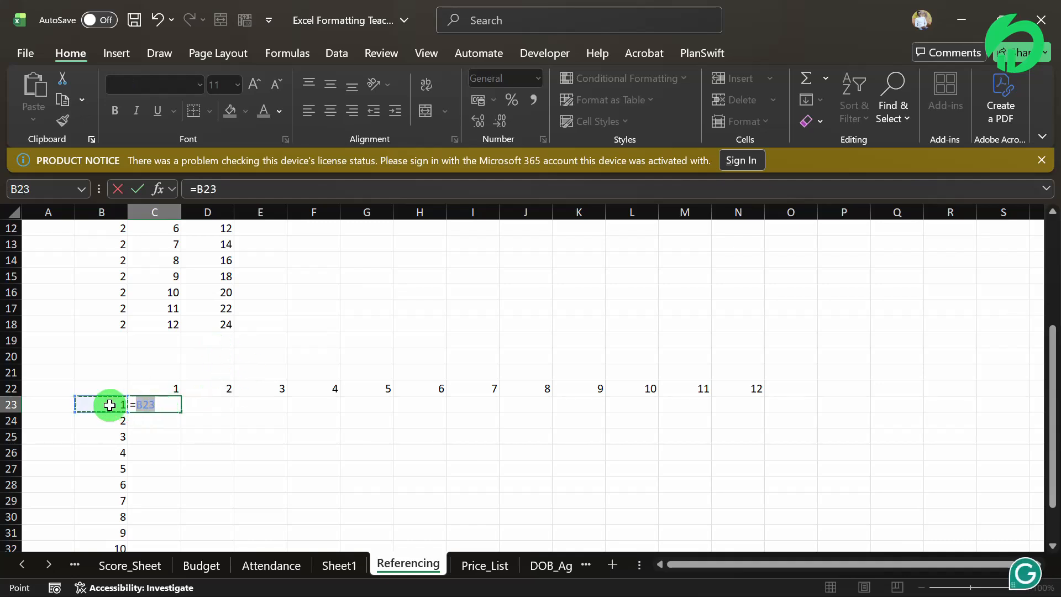
{"action": "type", "text": "*"}
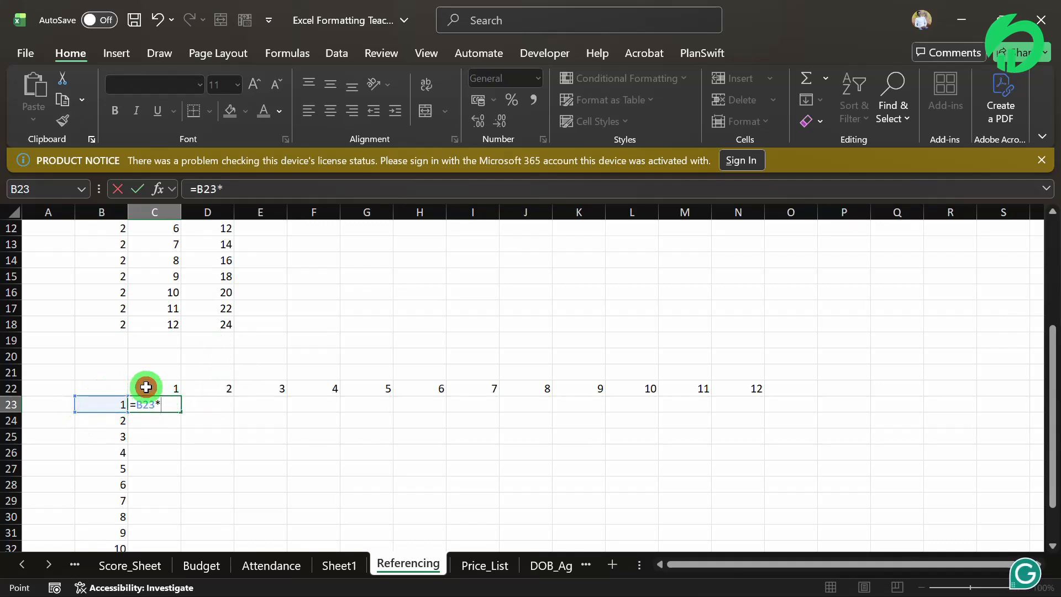
{"action": "left_click", "coordinate": [150, 385]}
{"action": "key", "text": "Return"}
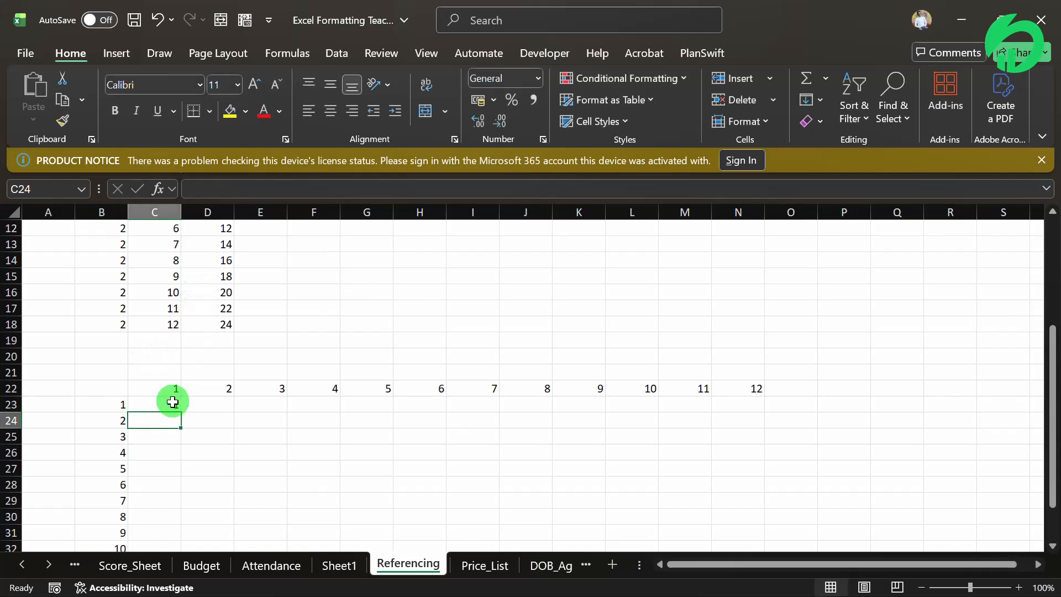
{"action": "left_click", "coordinate": [169, 399]}
{"action": "left_click_drag", "start_coordinate": [184, 409], "coordinate": [200, 537]}
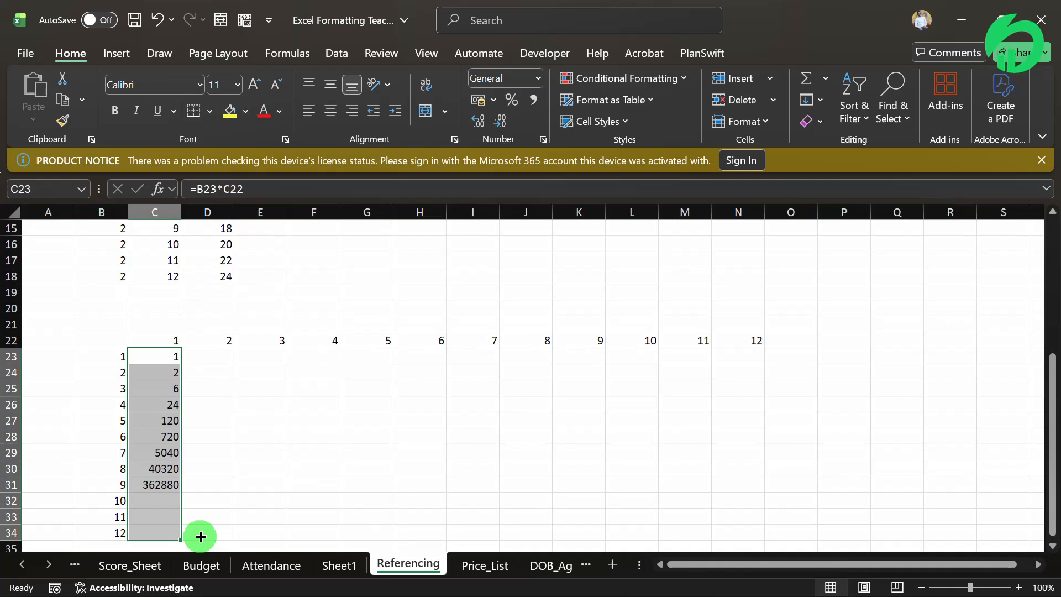
- Examine the filled formulas in C28, C29, C24 and C26, comparing them with C23 and its source cells B23 and C22
{"action": "left_click", "coordinate": [268, 426]}
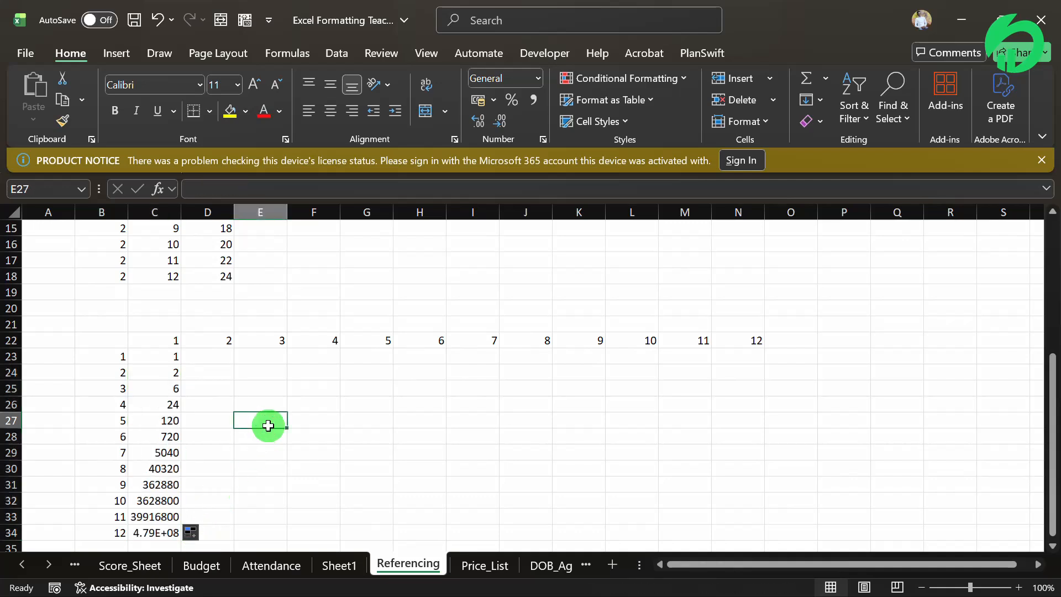
{"action": "left_click", "coordinate": [112, 435]}
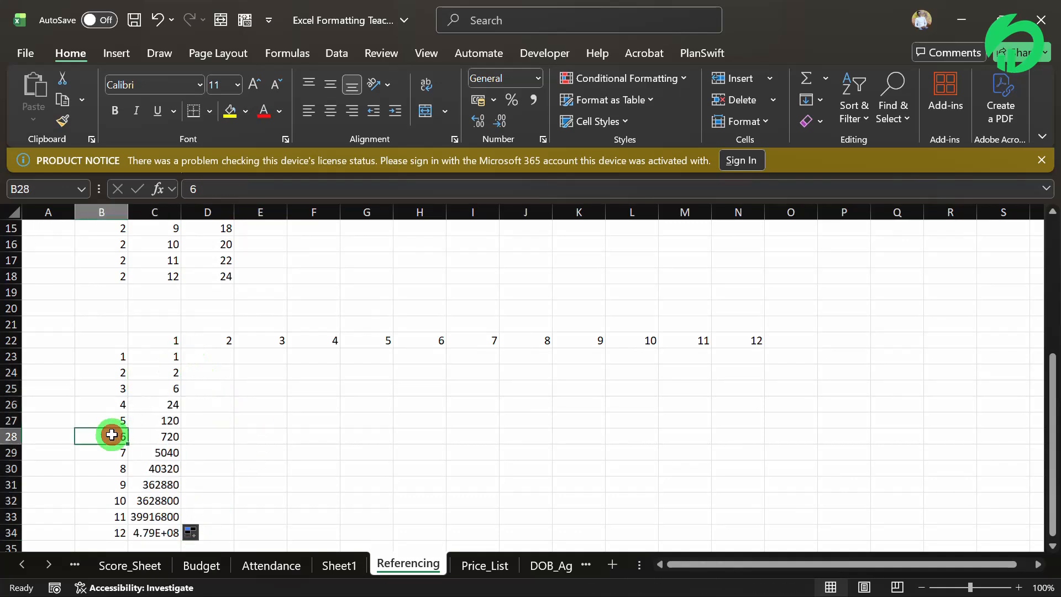
{"action": "left_click", "coordinate": [161, 434]}
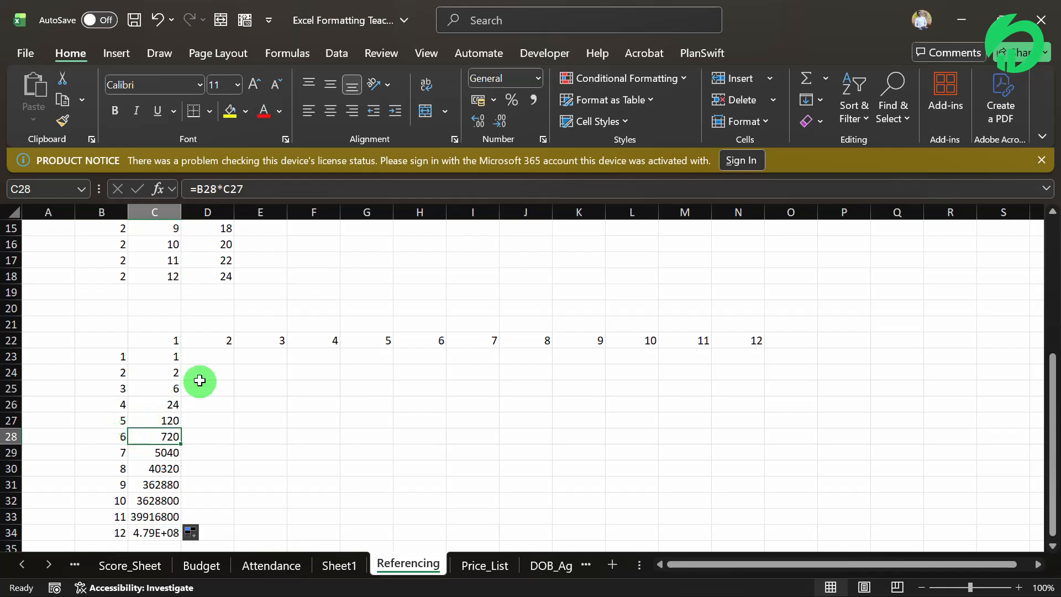
{"action": "left_click", "coordinate": [107, 454]}
{"action": "left_click", "coordinate": [176, 454]}
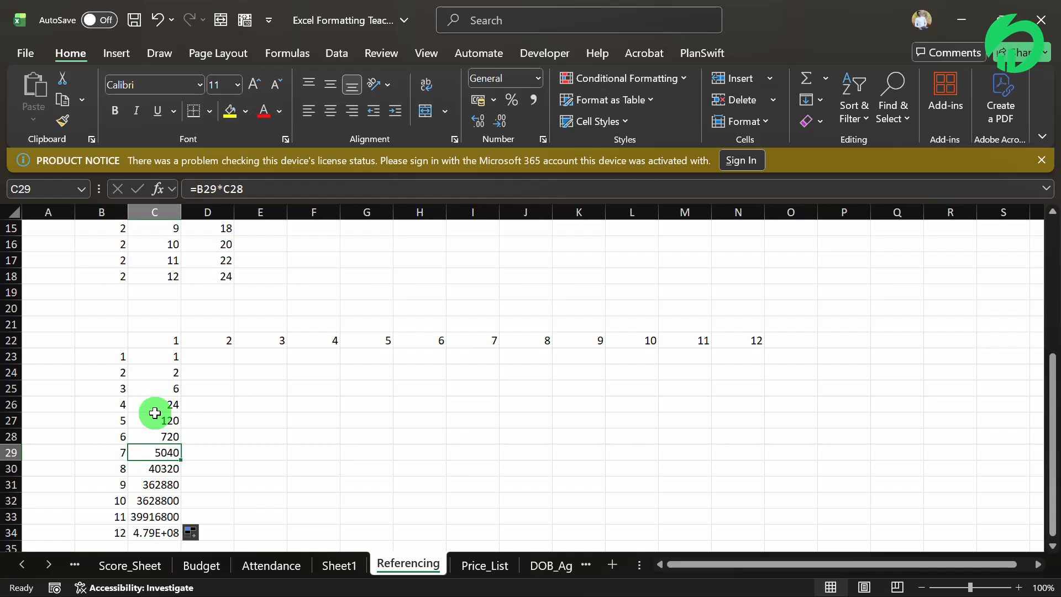
{"action": "left_click", "coordinate": [152, 359]}
{"action": "double_click", "coordinate": [152, 359]}
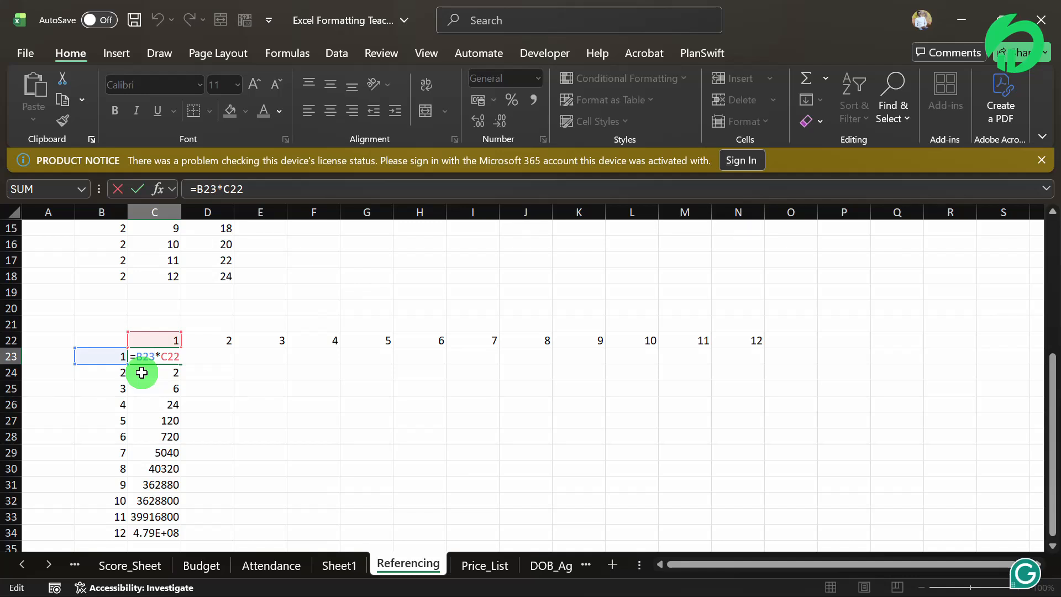
{"action": "left_click", "coordinate": [142, 373]}
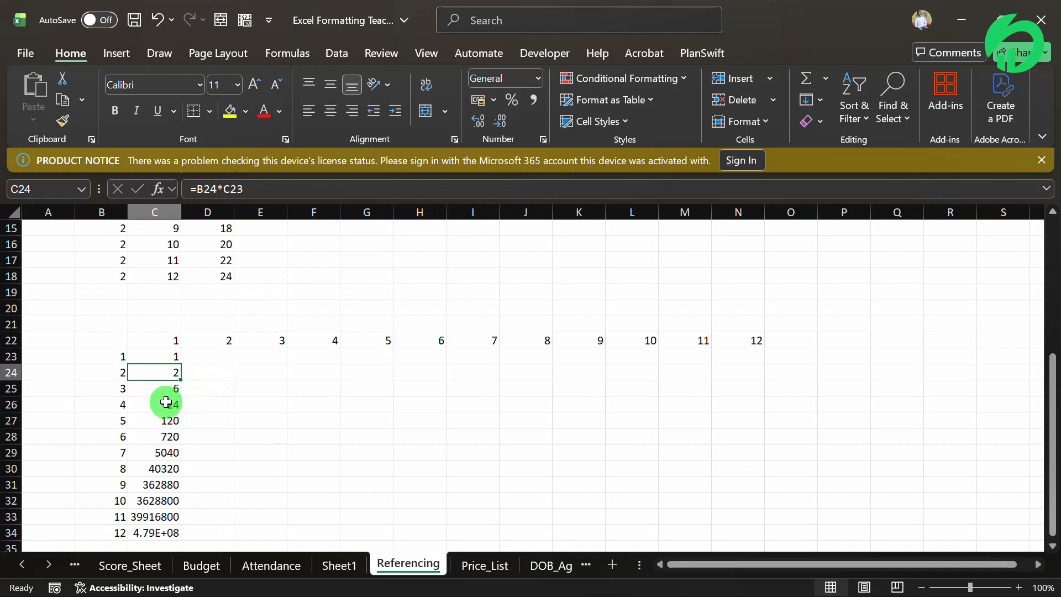
{"action": "left_click", "coordinate": [169, 401]}
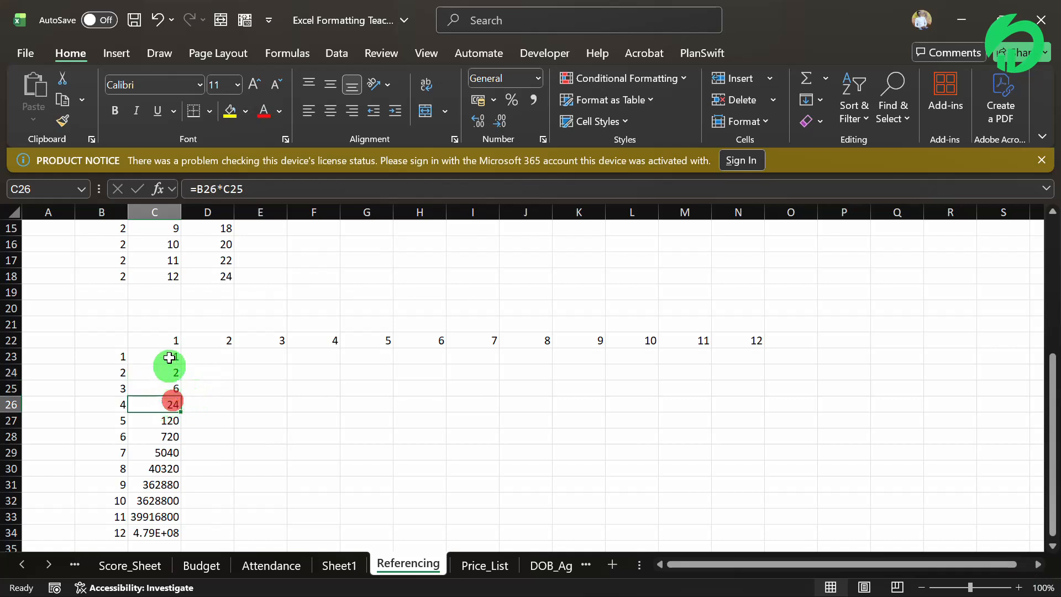
{"action": "left_click", "coordinate": [161, 341]}
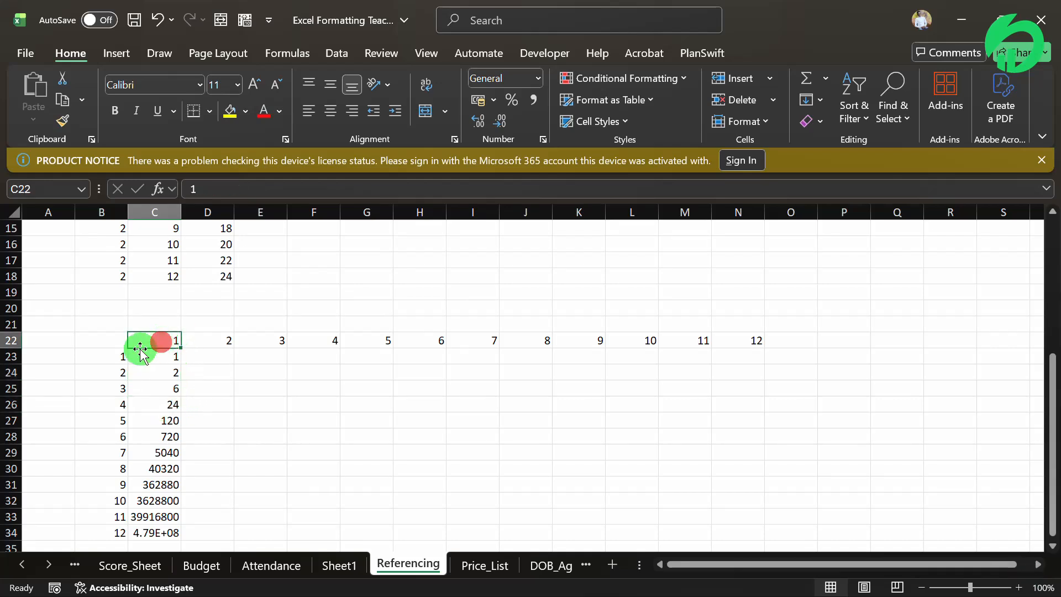
{"action": "left_click", "coordinate": [120, 357]}
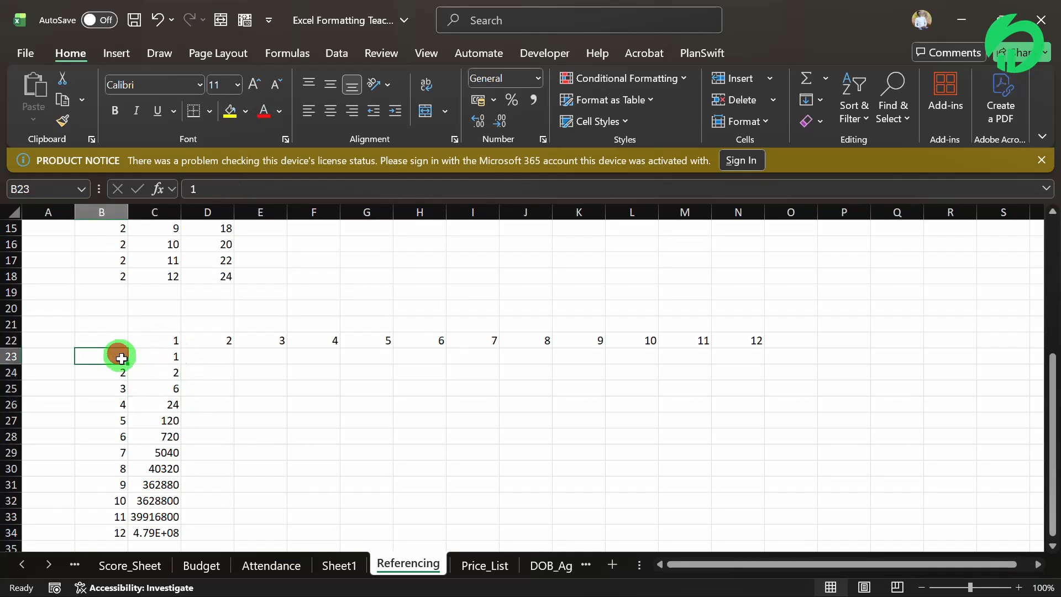
- Trace which column B number and preceding column C cell each formula multiplies, from C24 down to C26 and in C29 and C32
{"action": "left_click", "coordinate": [167, 373]}
{"action": "left_click", "coordinate": [166, 355]}
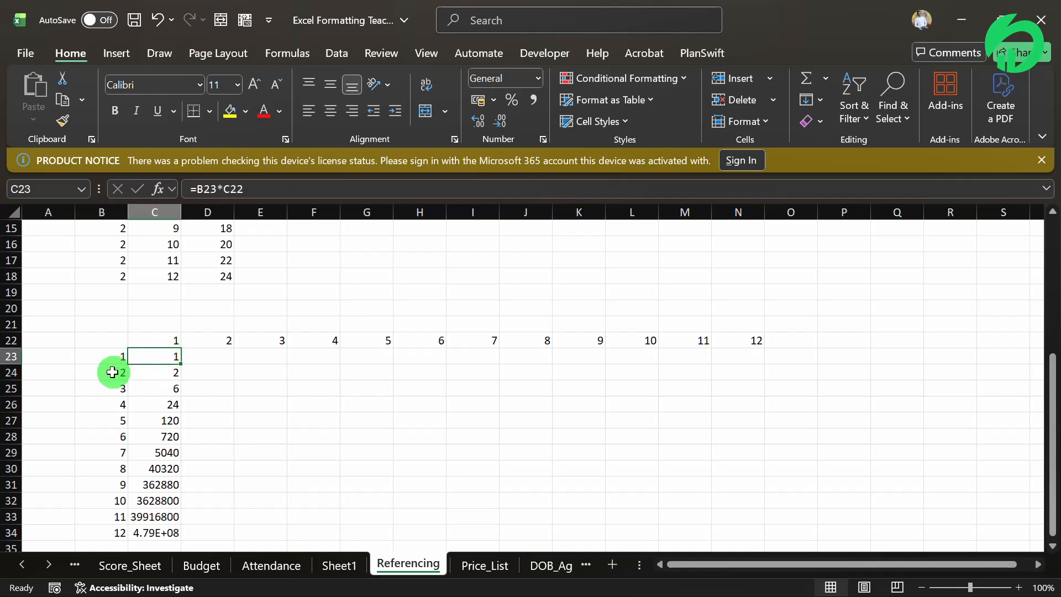
{"action": "left_click", "coordinate": [112, 371]}
{"action": "left_click", "coordinate": [158, 384]}
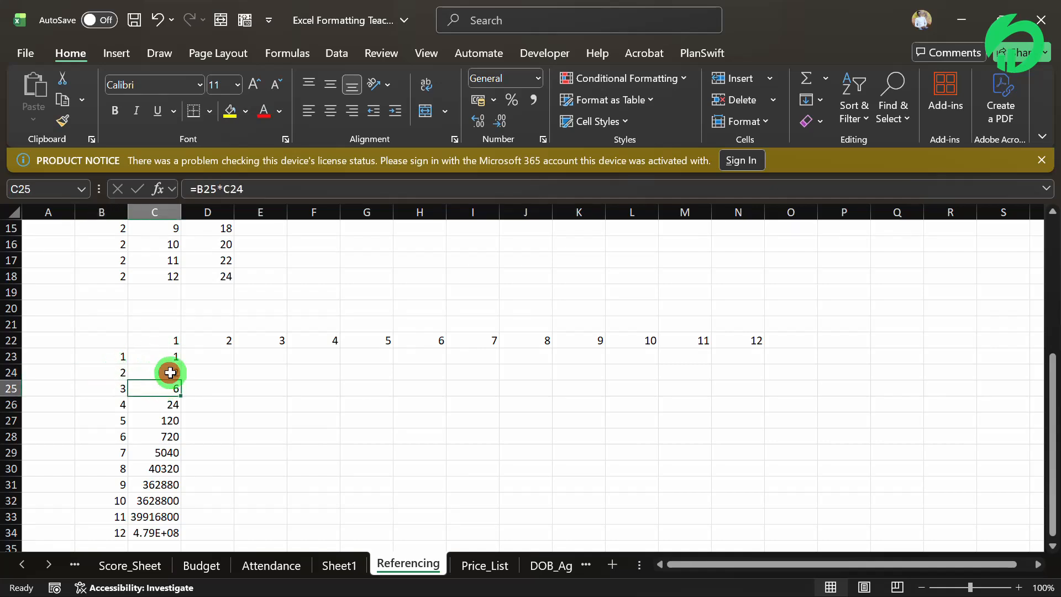
{"action": "left_click", "coordinate": [165, 372]}
{"action": "left_click", "coordinate": [118, 392]}
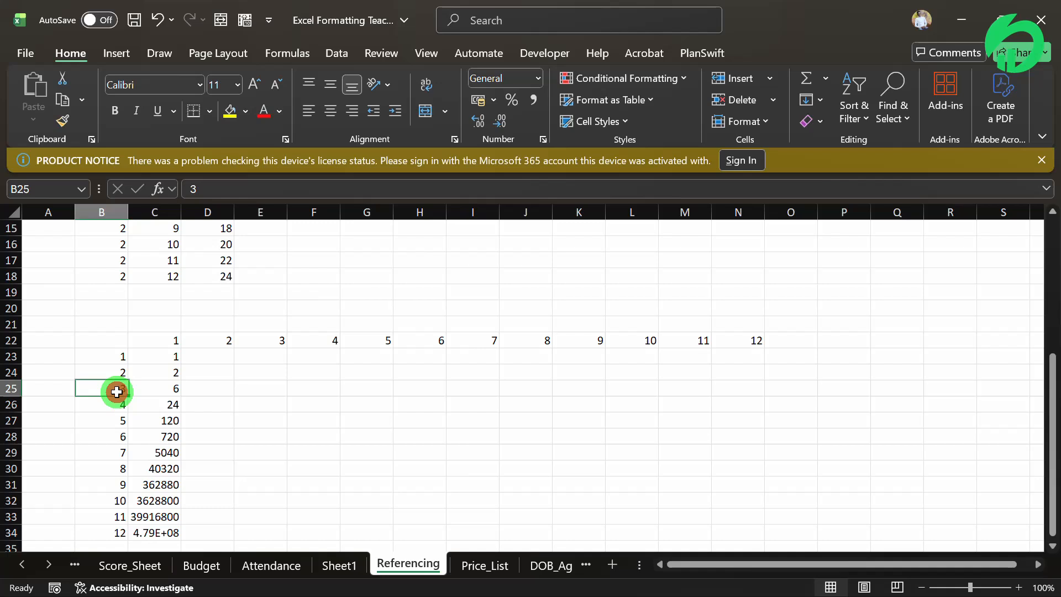
{"action": "left_click", "coordinate": [159, 403]}
{"action": "left_click", "coordinate": [167, 389]}
{"action": "left_click", "coordinate": [120, 403]}
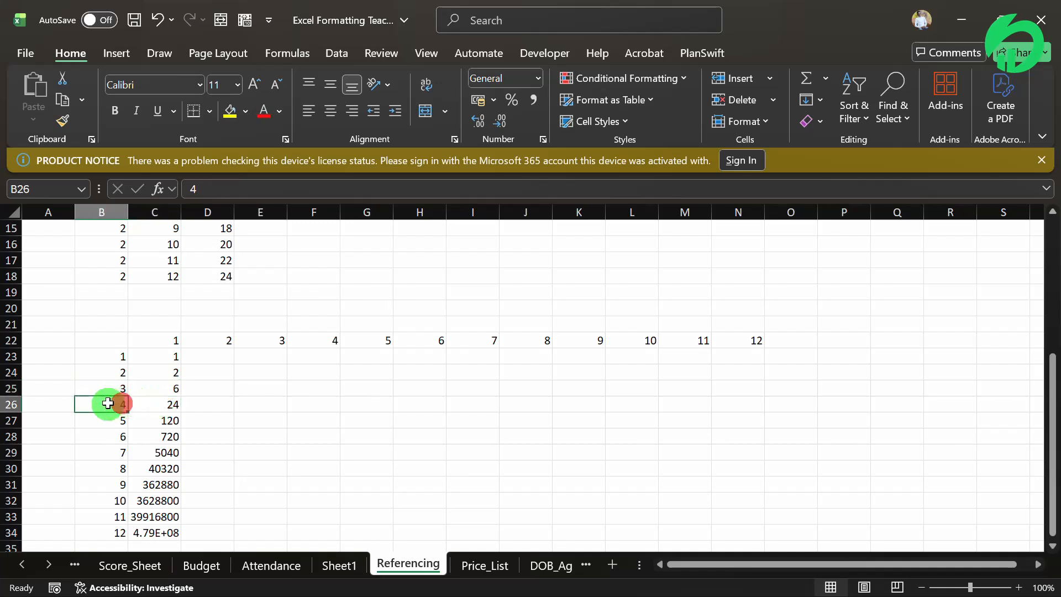
{"action": "double_click", "coordinate": [143, 450]}
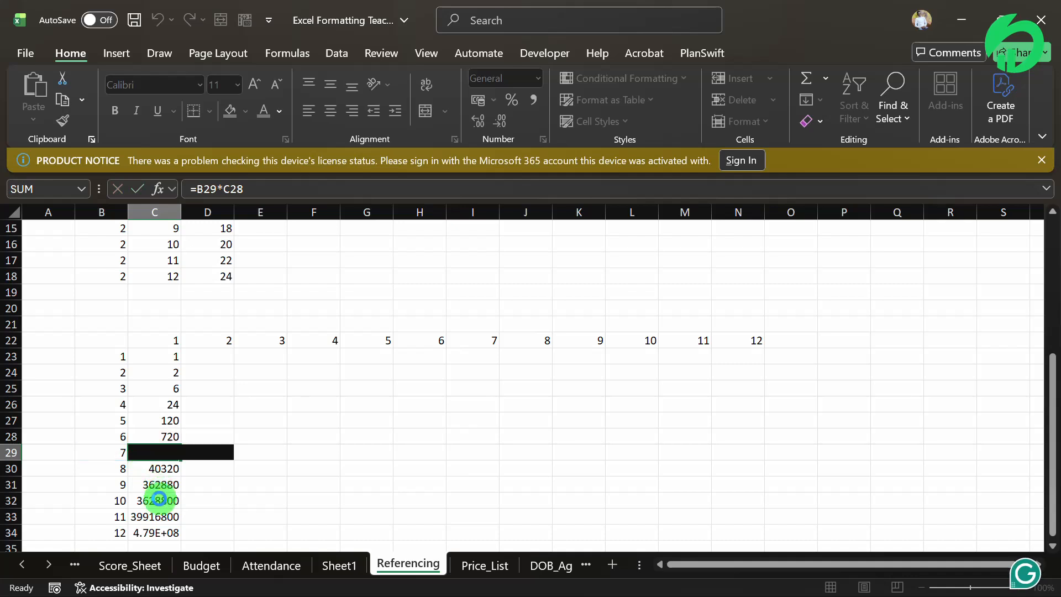
{"action": "left_click", "coordinate": [159, 499]}
{"action": "double_click", "coordinate": [160, 500]}
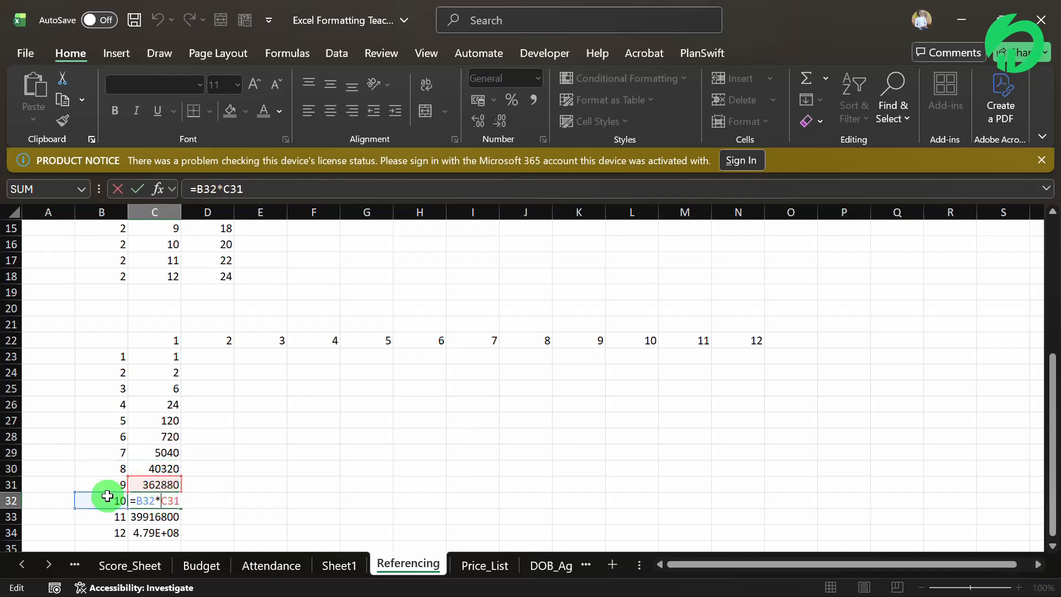
{"action": "key", "text": "Return"}
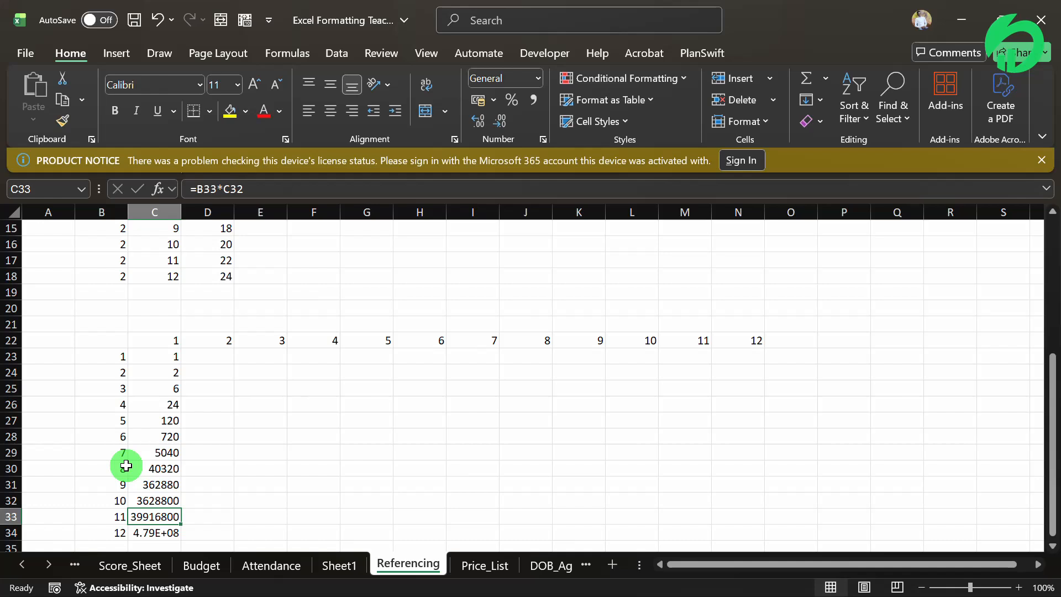
- Clear the formulas from C23:C34 and return to C23
{"action": "left_click", "coordinate": [167, 358]}
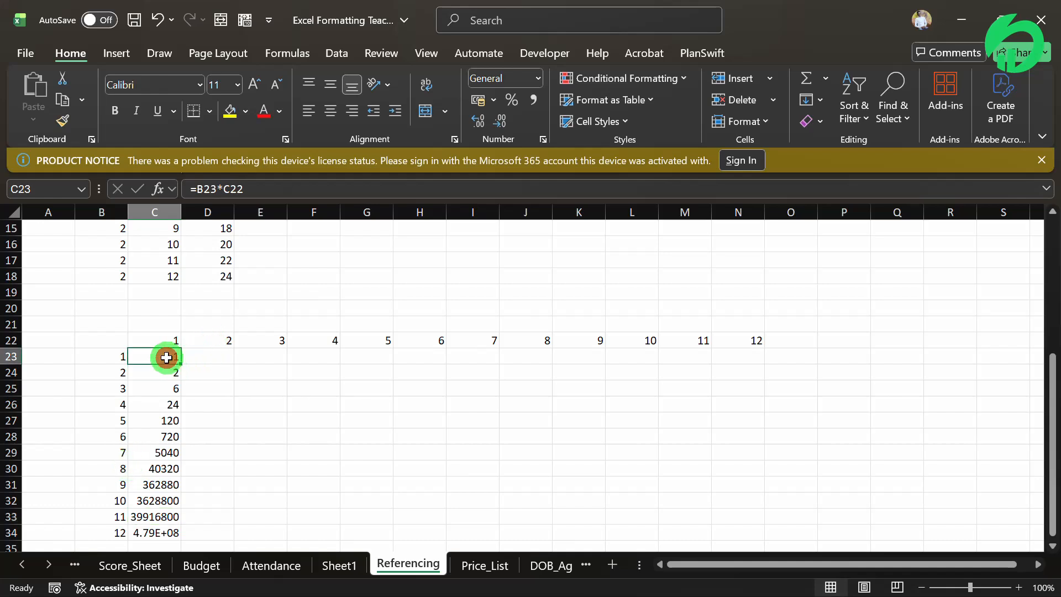
{"action": "key", "text": "ctrl+shift+Down"}
{"action": "key", "text": "Delete"}
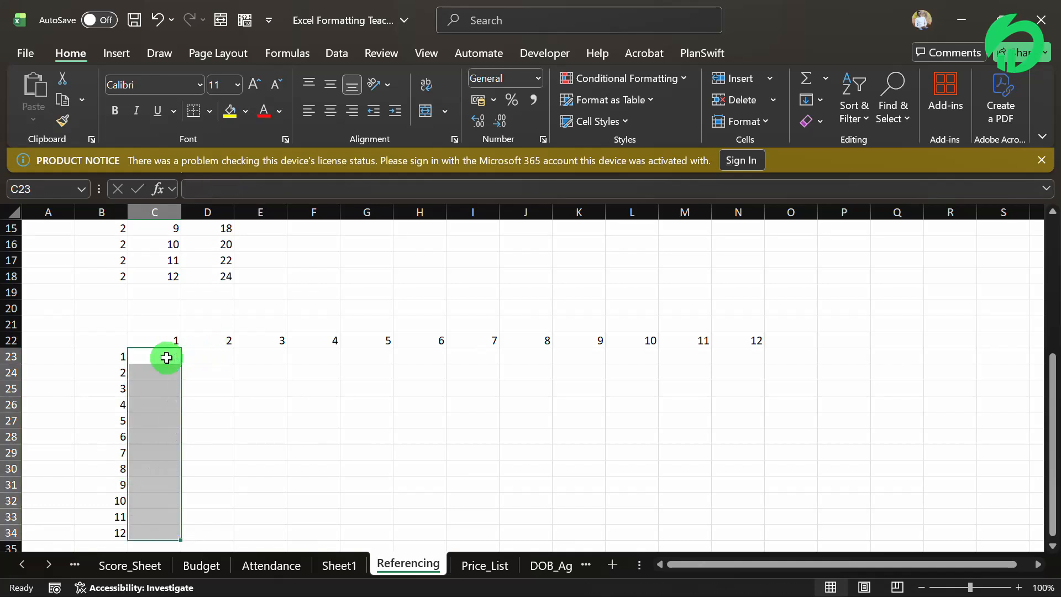
{"action": "left_click", "coordinate": [166, 357]}
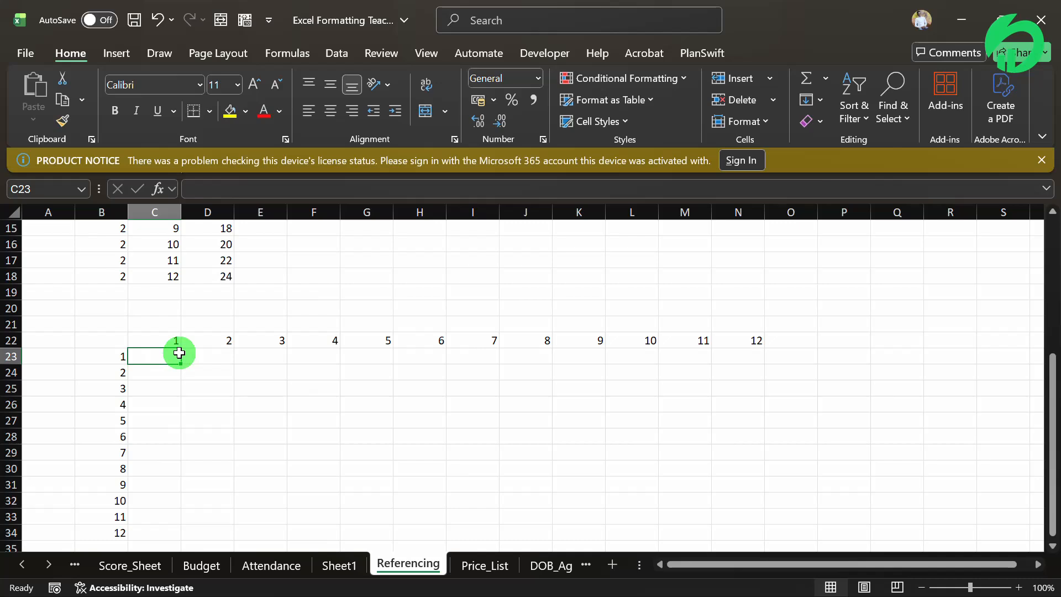
- Enter a $ sign in M18 as the absolute reference symbol and dismiss the pop-up notification
{"action": "left_click", "coordinate": [675, 260]}
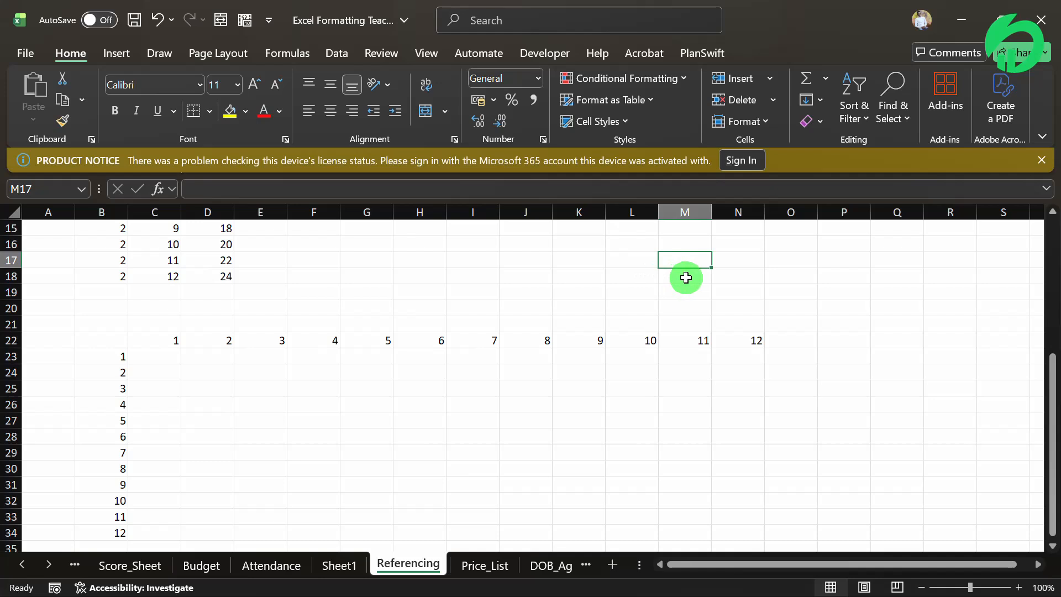
{"action": "left_click", "coordinate": [681, 276]}
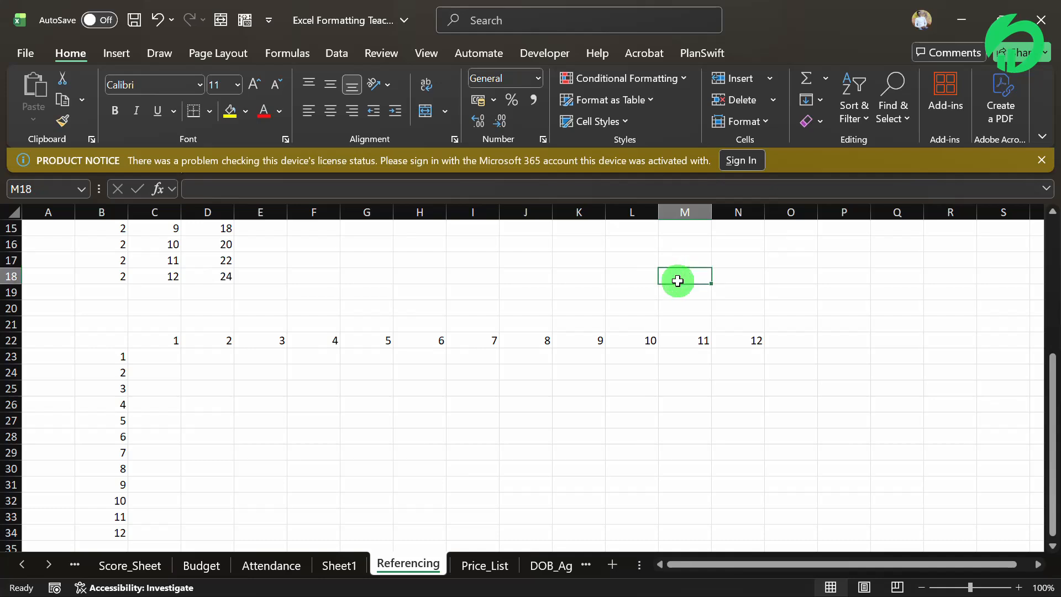
{"action": "type", "text": "$"}
{"action": "key", "text": "Return"}
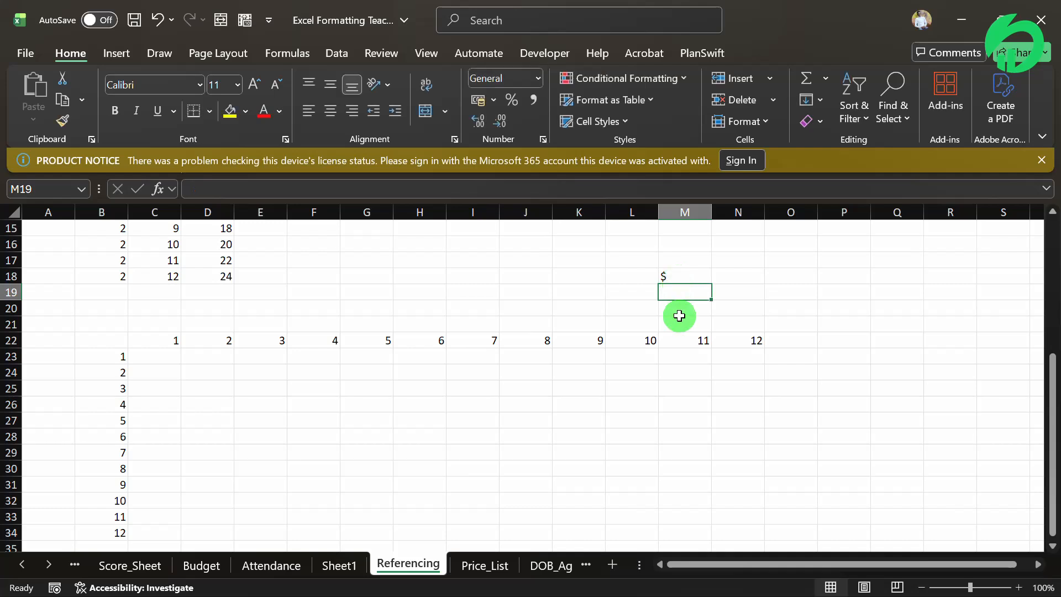
{"action": "left_click", "coordinate": [690, 278]}
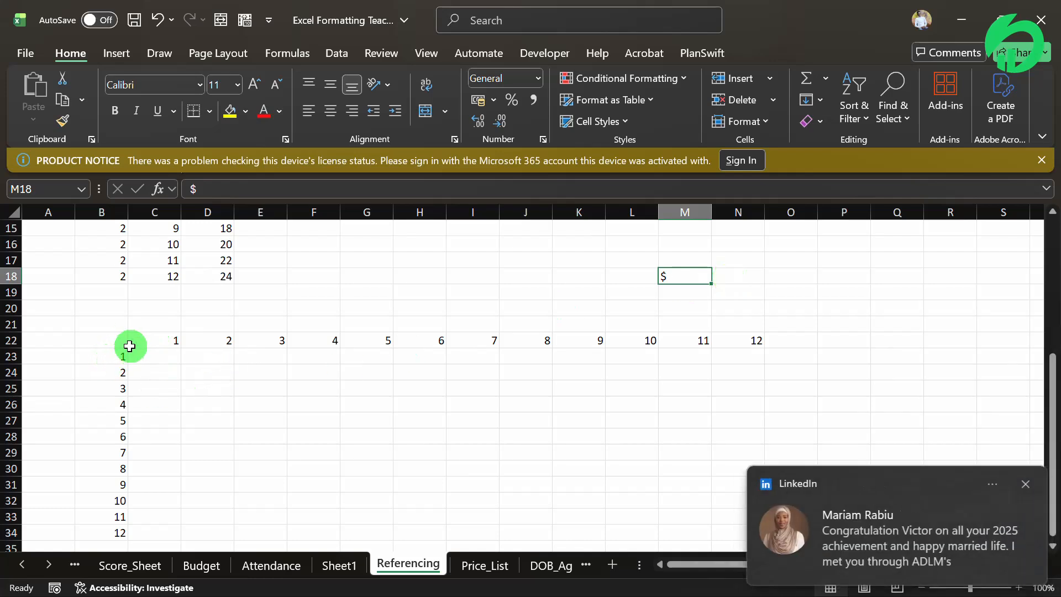
{"action": "left_click", "coordinate": [1025, 484]}
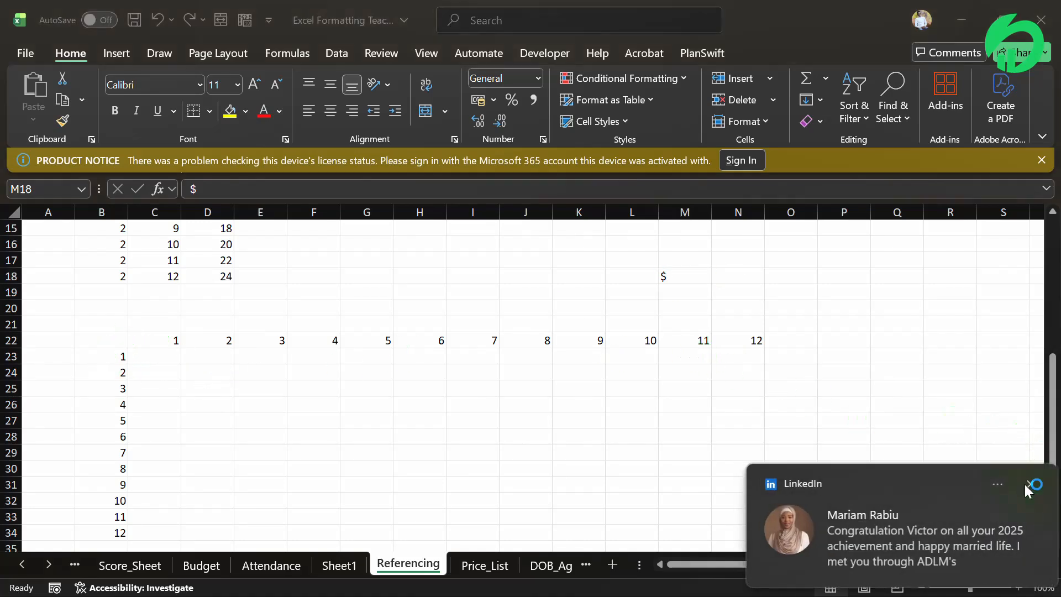
- Enter =B23*$C$22 in C23, locking the row 22 multiplier with $ before both its column letter and row number
{"action": "left_click", "coordinate": [155, 340]}
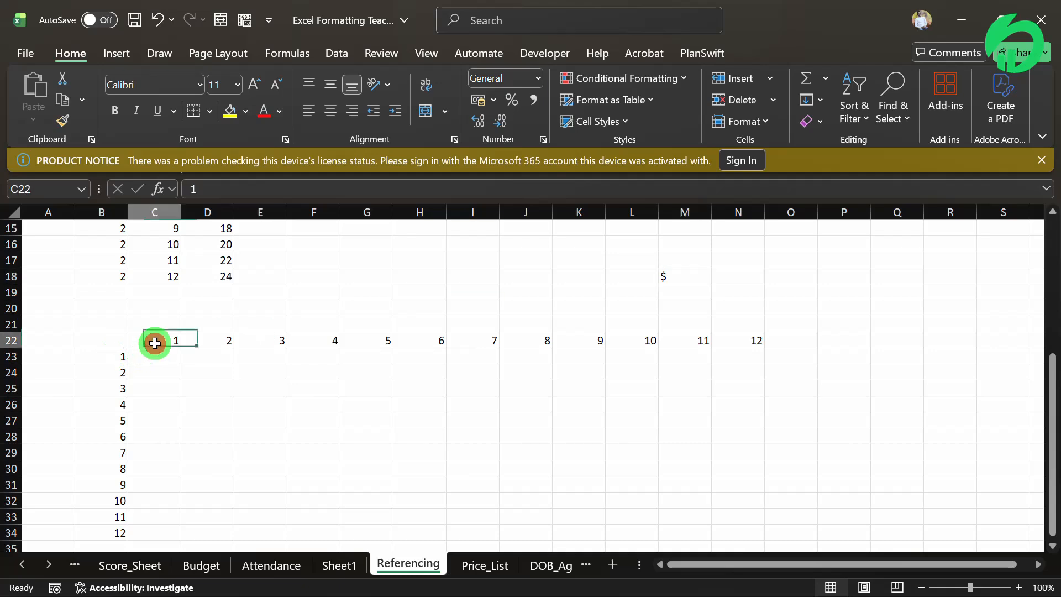
{"action": "left_click_drag", "start_coordinate": [109, 353], "coordinate": [113, 500]}
{"action": "left_click", "coordinate": [158, 385]}
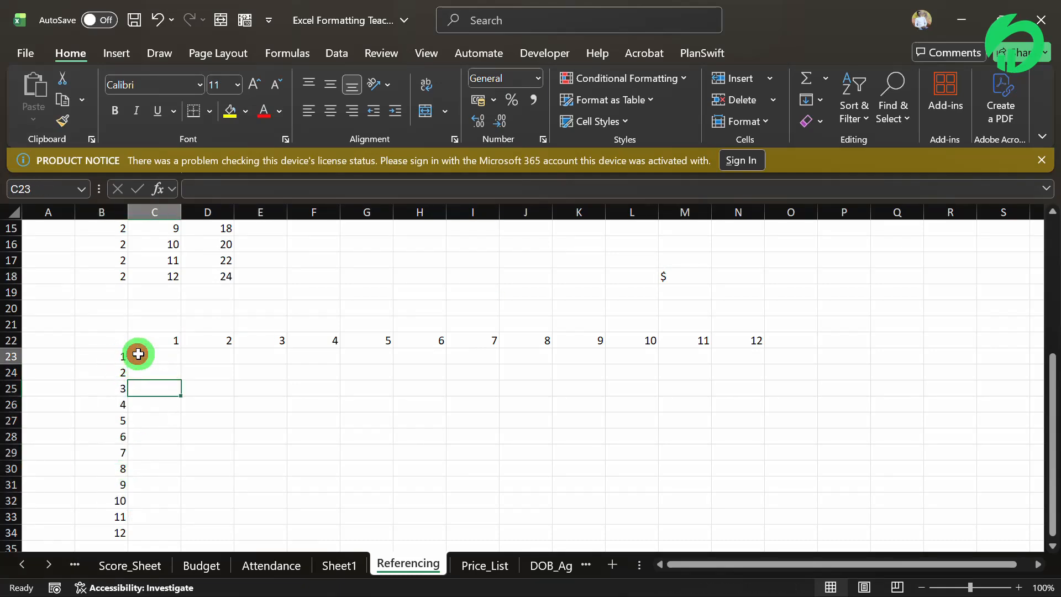
{"action": "left_click", "coordinate": [138, 354]}
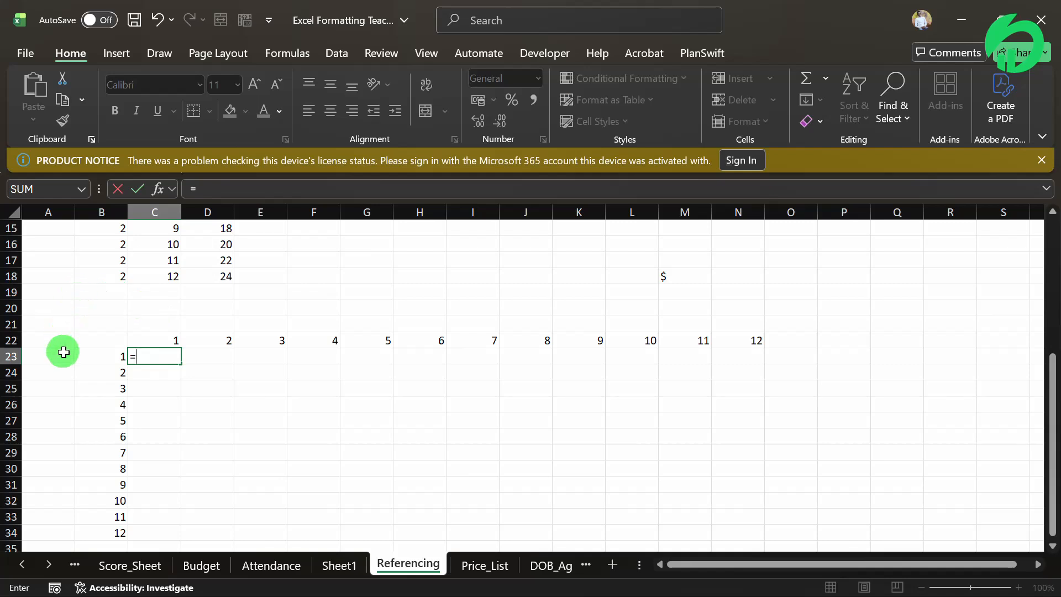
{"action": "left_click", "coordinate": [89, 368]}
{"action": "left_click", "coordinate": [88, 357]}
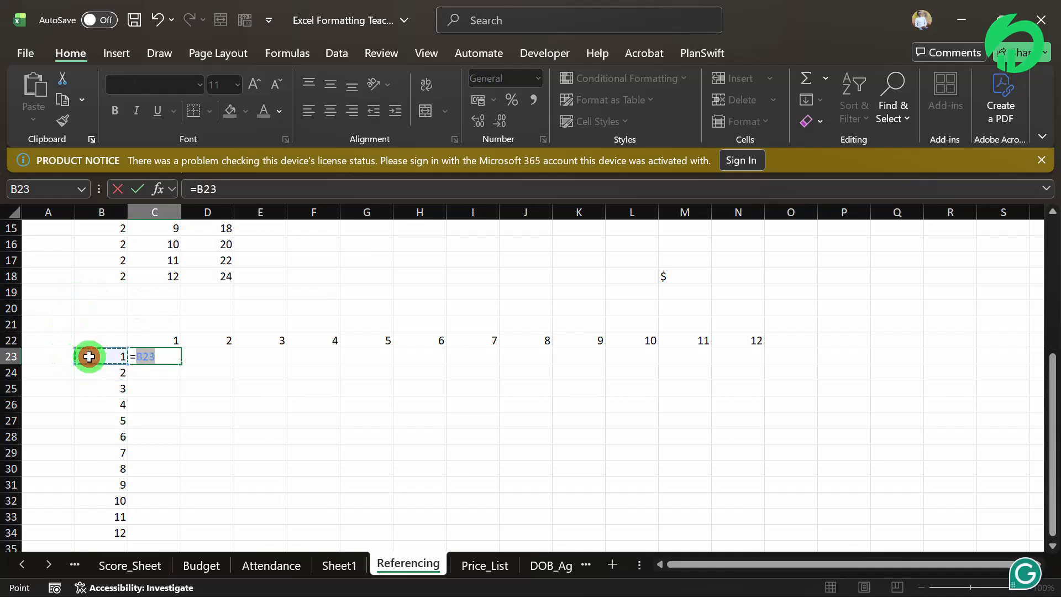
{"action": "type", "text": "*"}
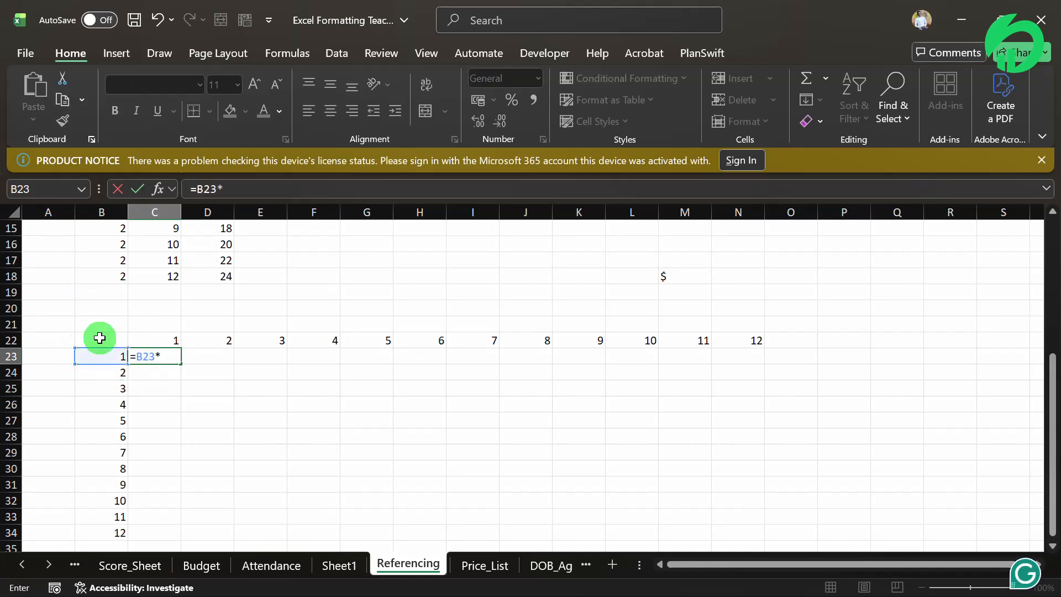
{"action": "left_click", "coordinate": [153, 341]}
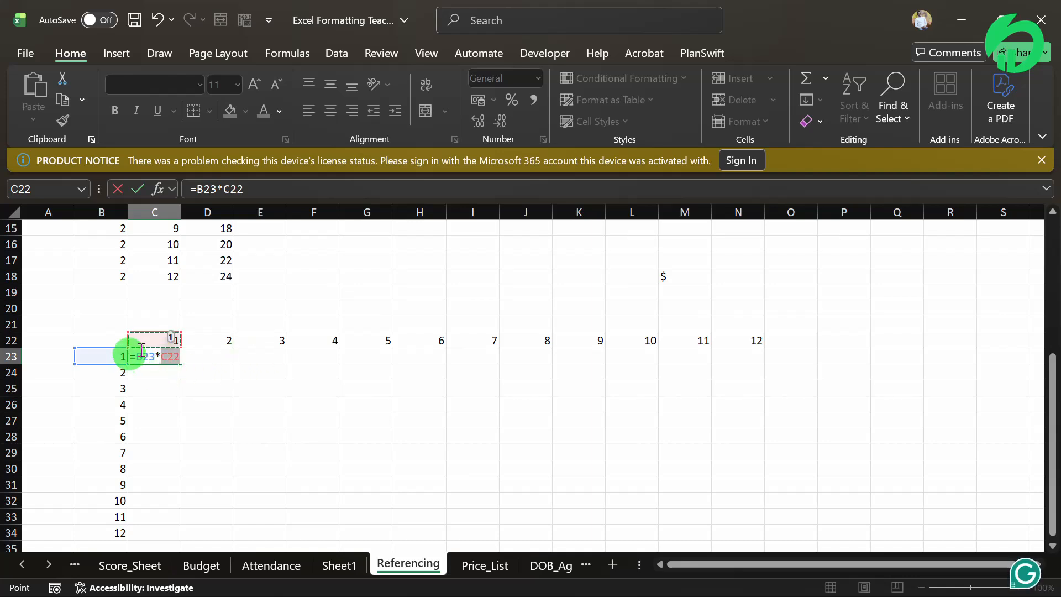
{"action": "left_click", "coordinate": [170, 357]}
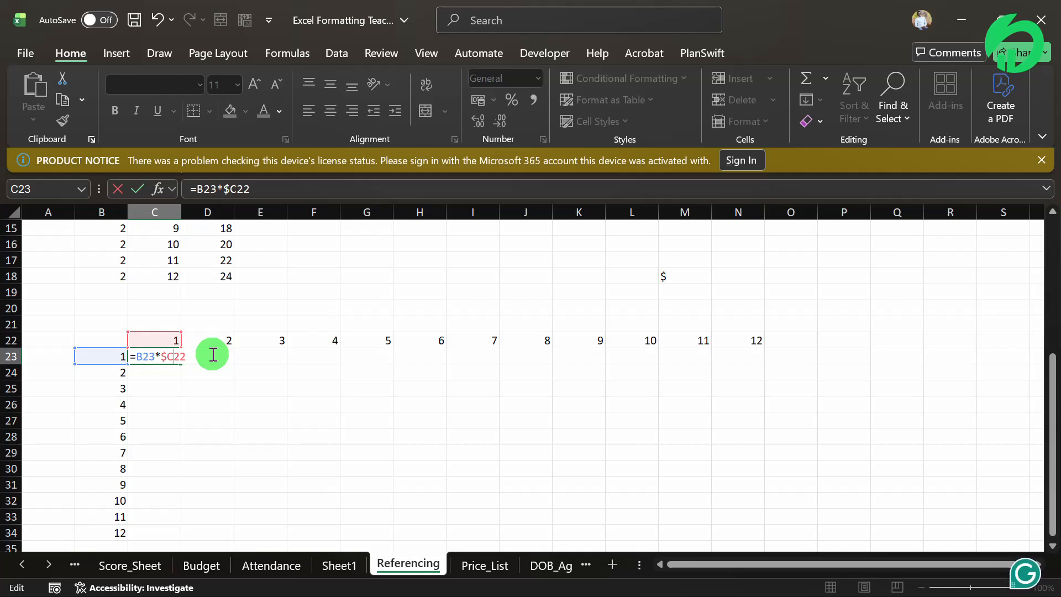
{"action": "type", "text": "$"}
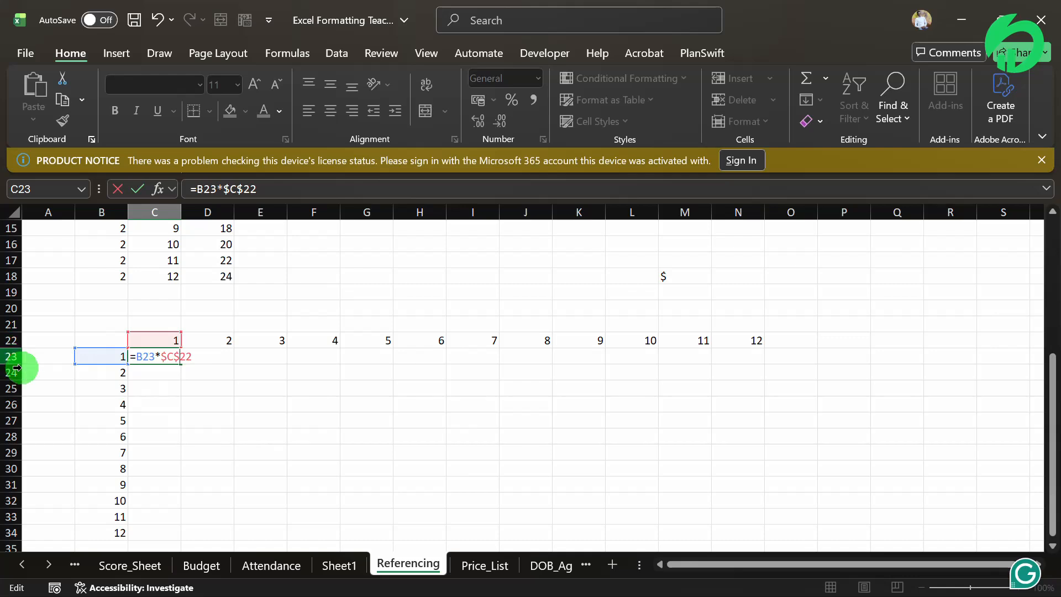
- Commit the formula in C23 and undo the stray entry made in C21
{"action": "scroll", "coordinate": [171, 353], "scroll_direction": "up", "scroll_amount": 1}
{"action": "left_click", "coordinate": [172, 355]}
{"action": "double_click", "coordinate": [167, 403]}
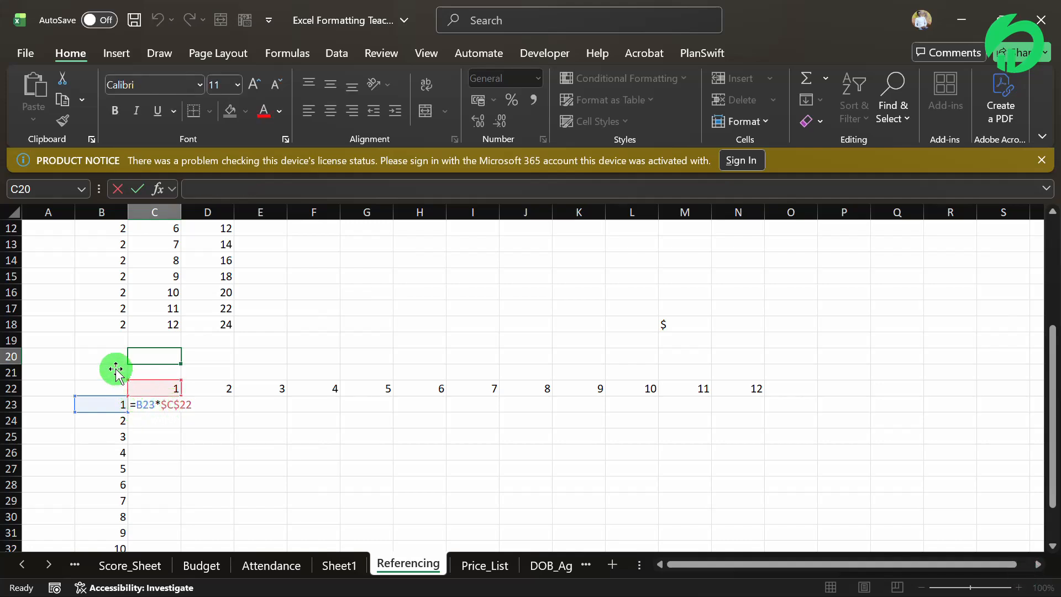
{"action": "key", "text": "Down"}
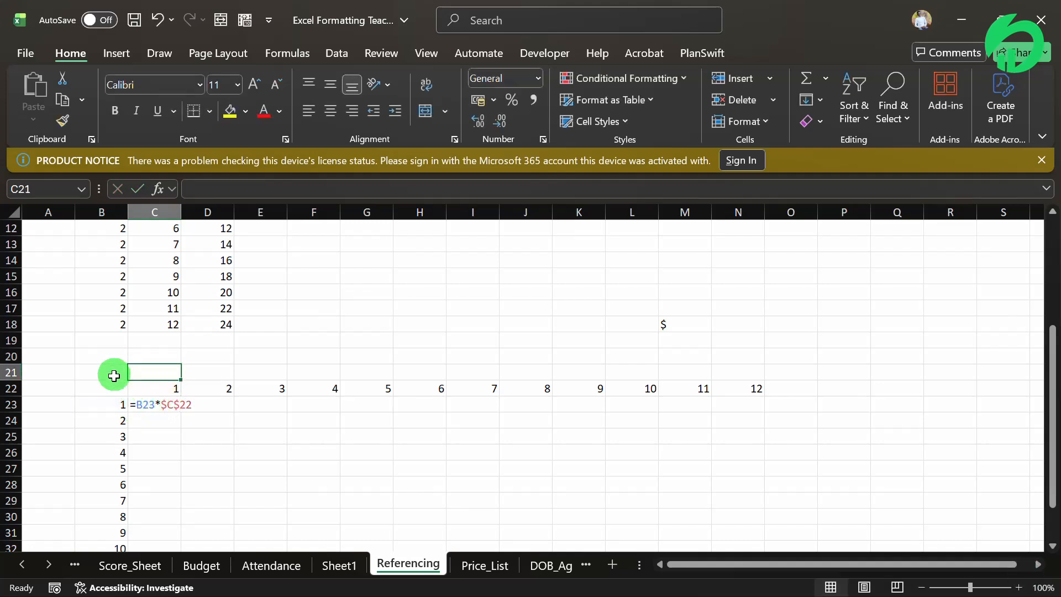
{"action": "left_click", "coordinate": [153, 407]}
{"action": "double_click", "coordinate": [153, 408]}
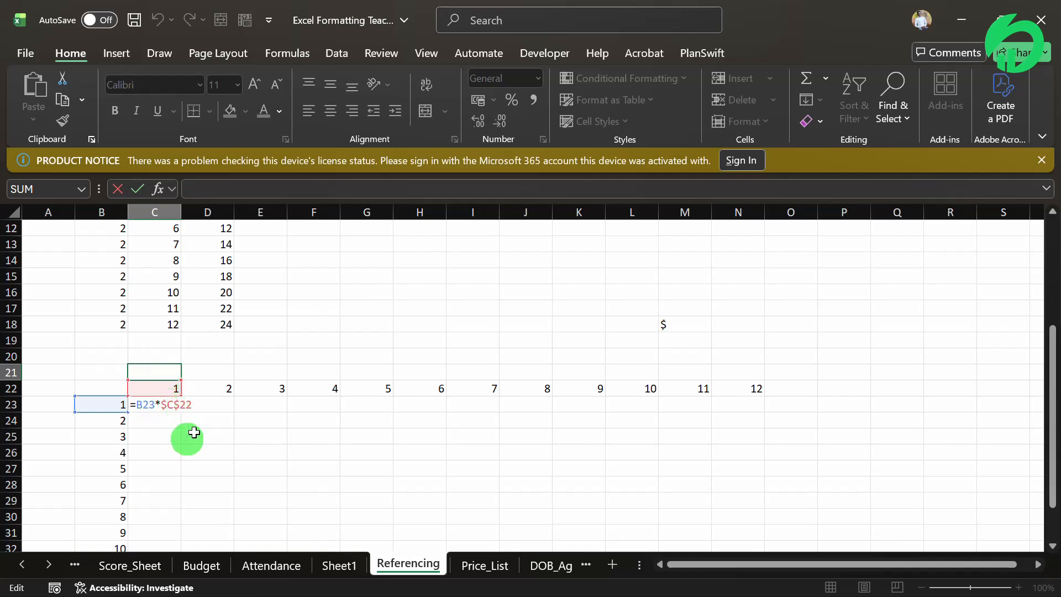
{"action": "key", "text": "Return"}
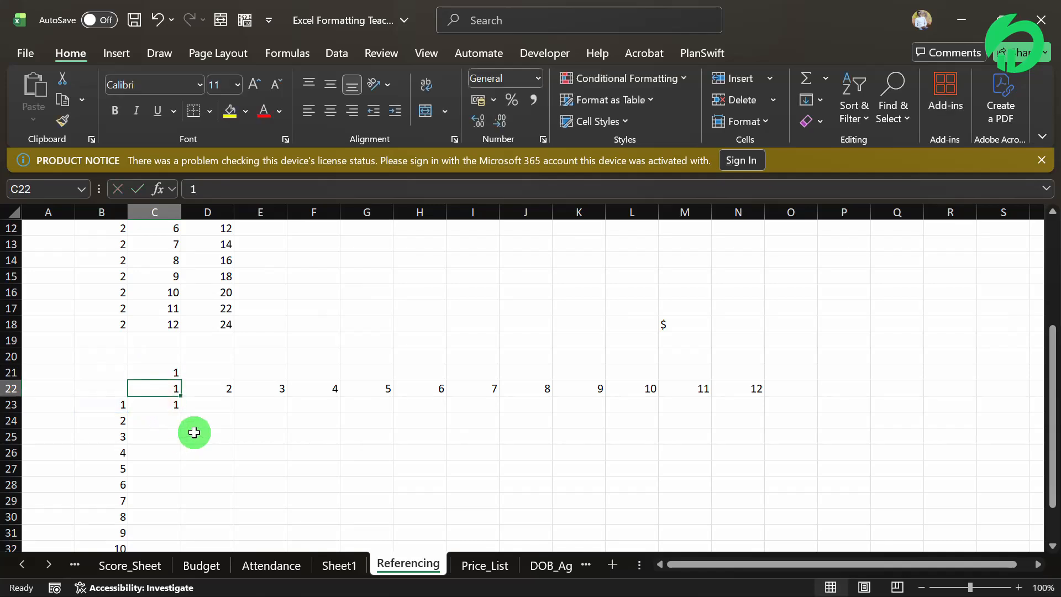
{"action": "key", "text": "ctrl+z"}
- Reopen the C23 formula and remove the row lock so it reads =B23*$C22, locking only the column
{"action": "left_click", "coordinate": [153, 405]}
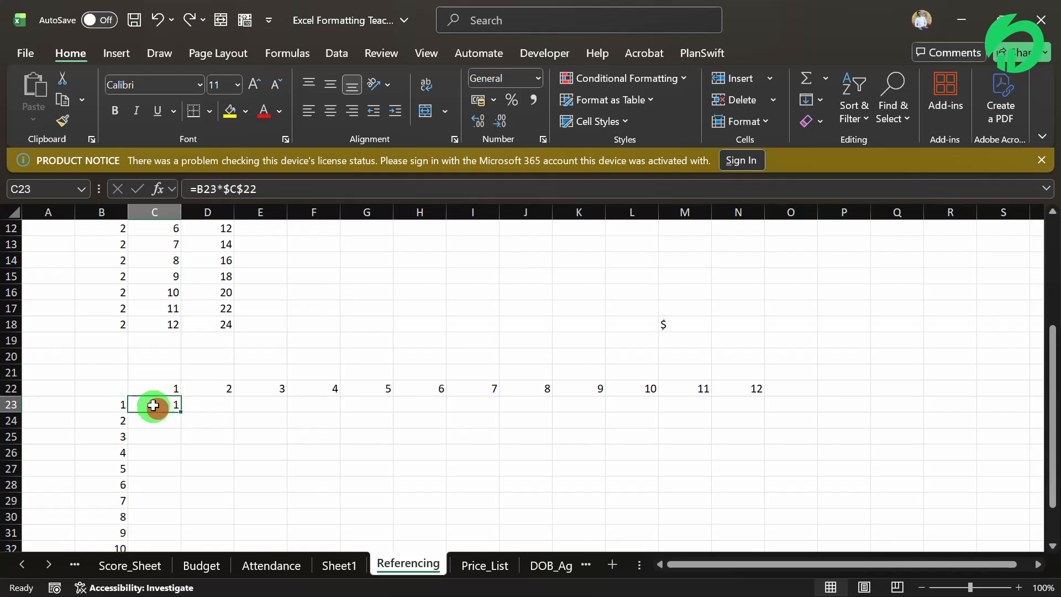
{"action": "double_click", "coordinate": [153, 405]}
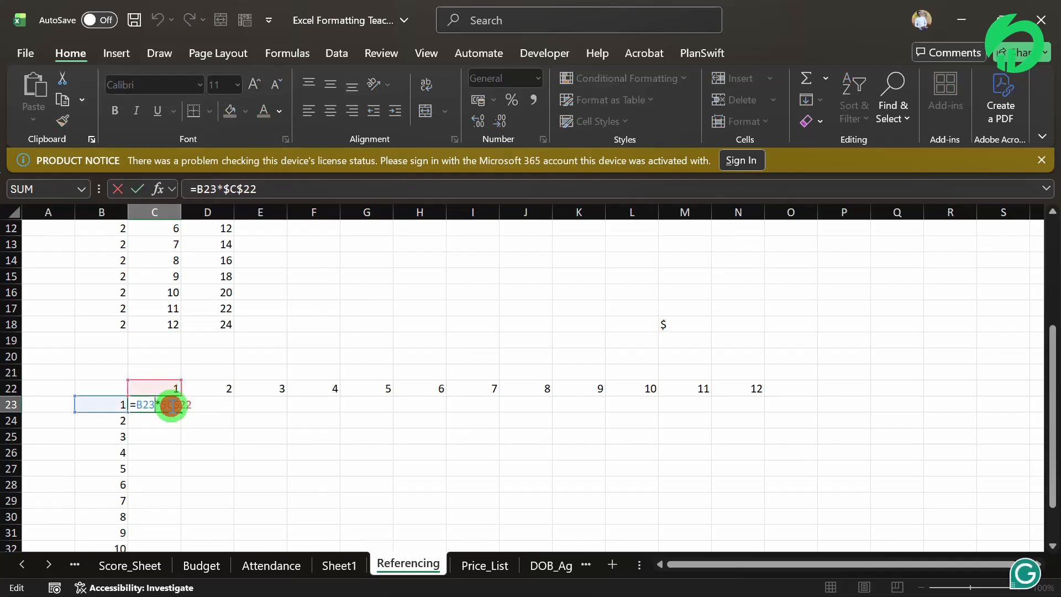
{"action": "left_click", "coordinate": [172, 406]}
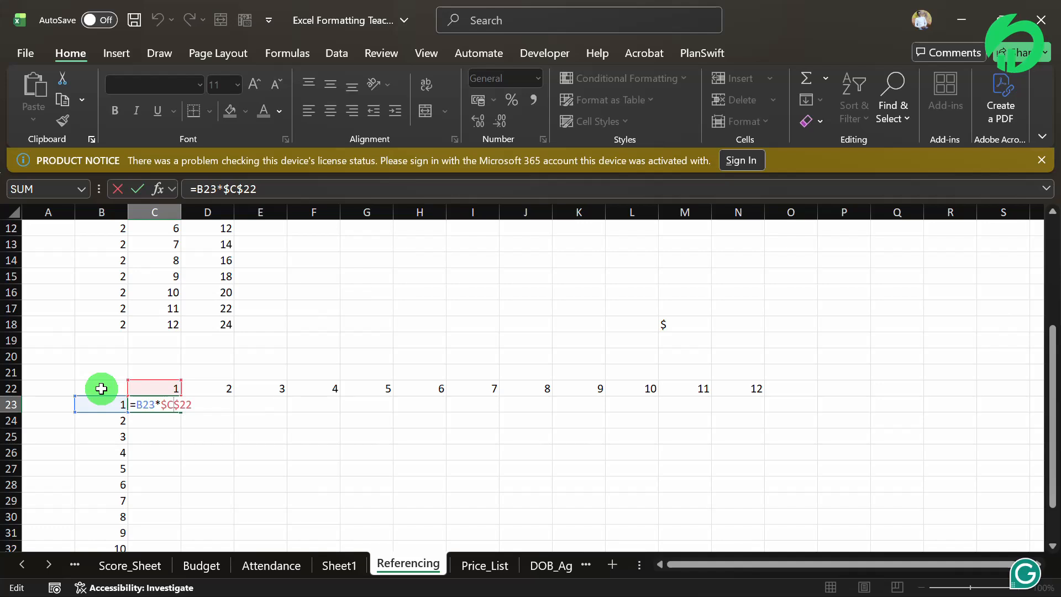
{"action": "key", "text": "Delete"}
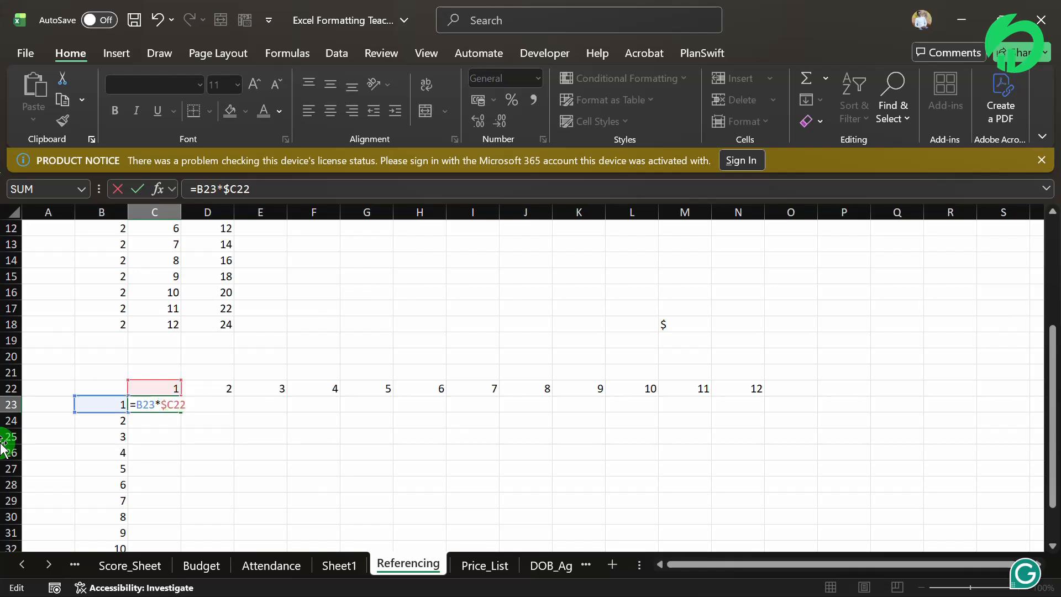
- Switch the lock in the C23 formula from the column to the row, making it =B23*C$22
{"action": "left_click", "coordinate": [178, 408]}
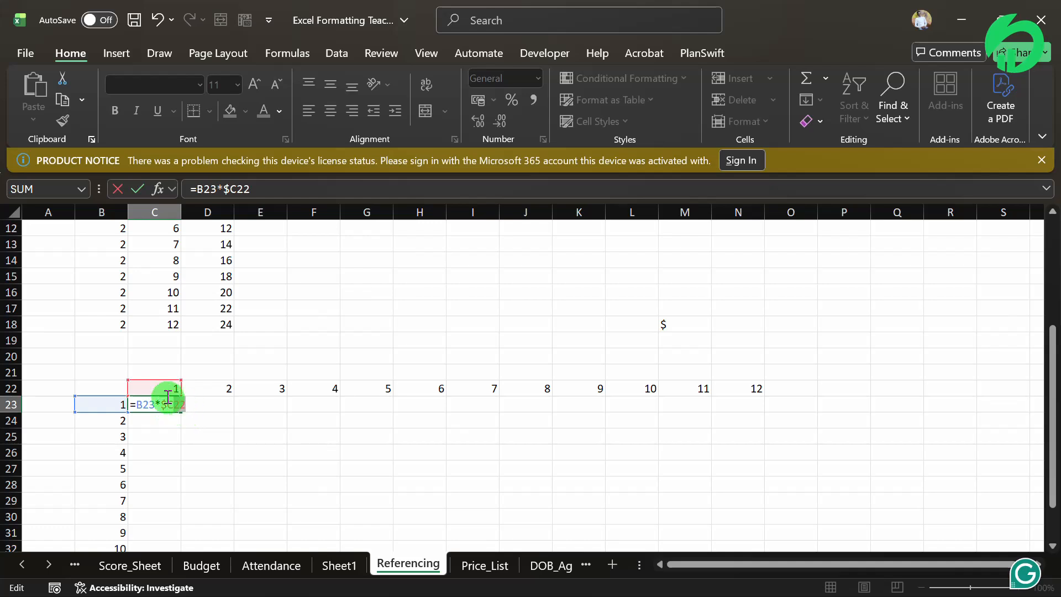
{"action": "left_click", "coordinate": [171, 404]}
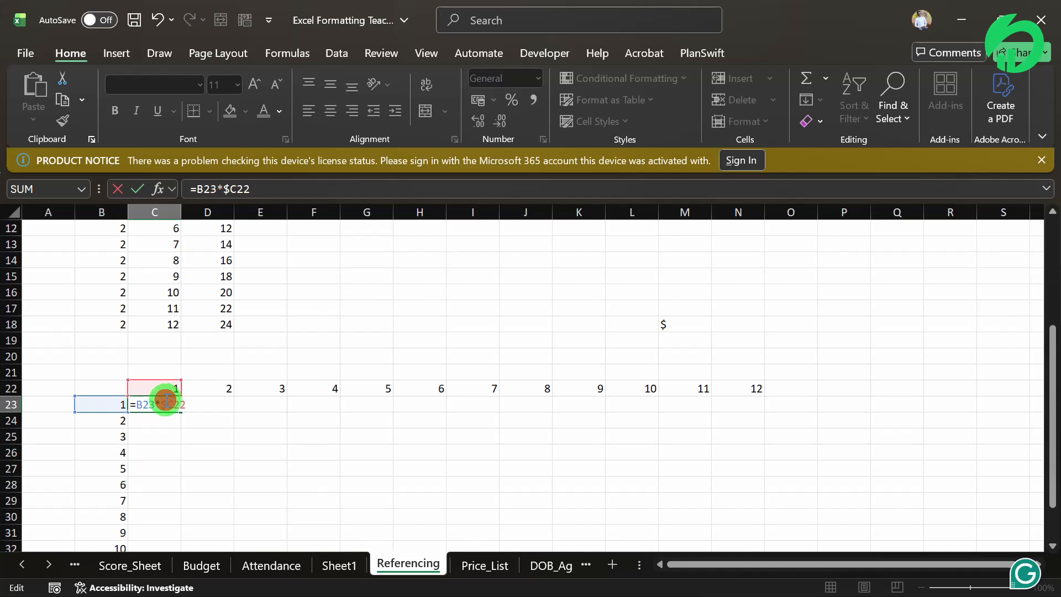
{"action": "key", "text": "BackSpace"}
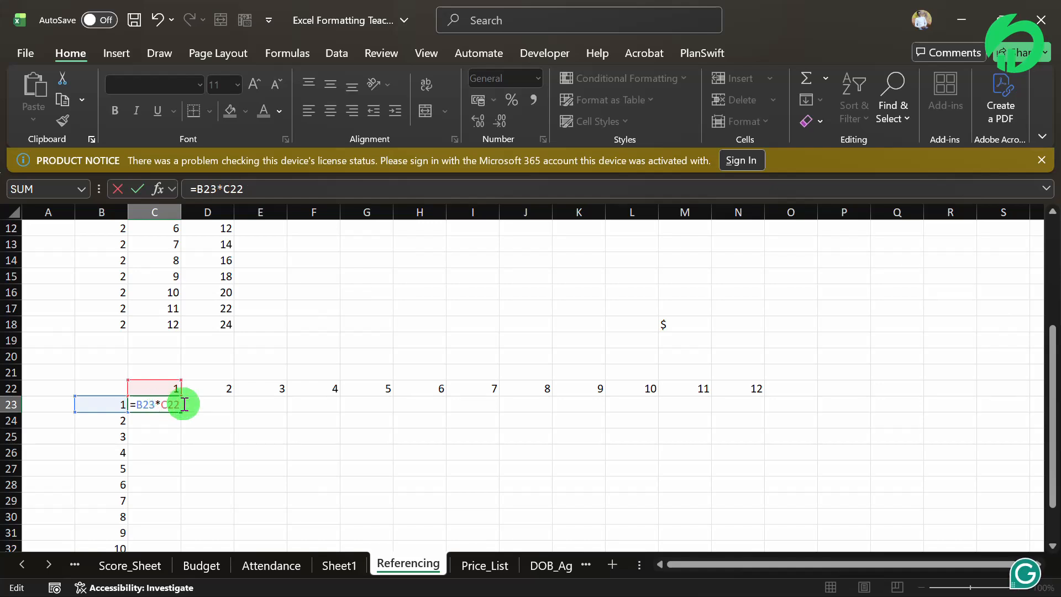
{"action": "type", "text": "$"}
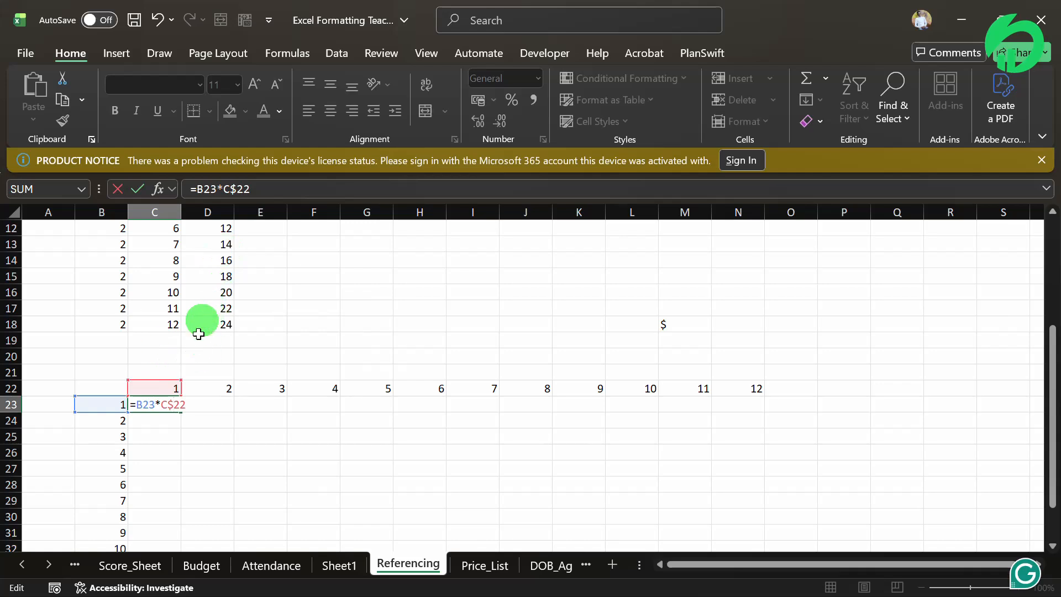
- Lock the column as well so C23 reads =B23*$C$22, and commit the formula
{"action": "left_click", "coordinate": [162, 402]}
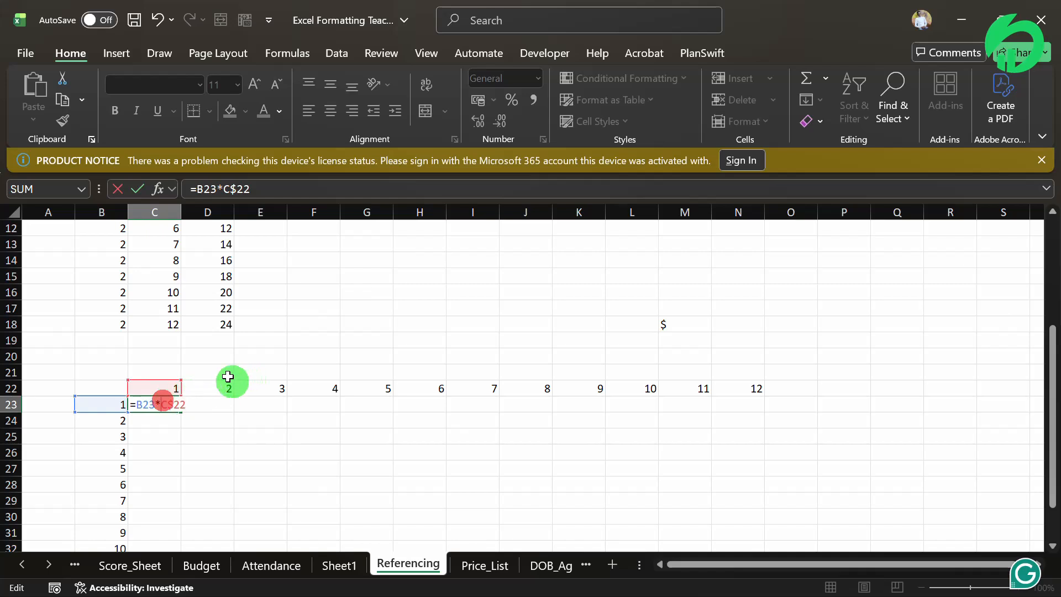
{"action": "type", "text": "$"}
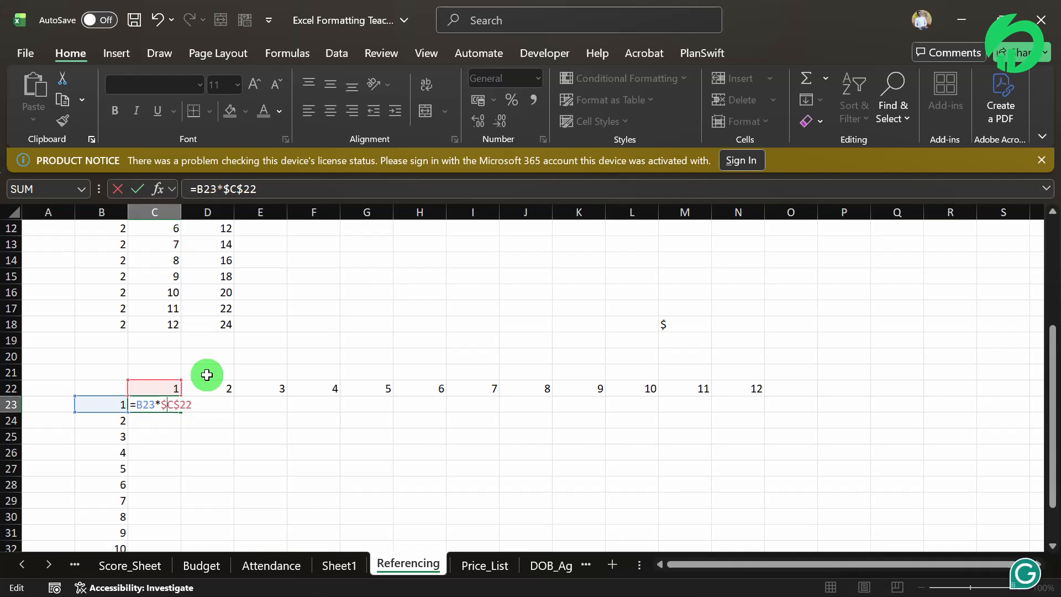
{"action": "key", "text": "Return"}
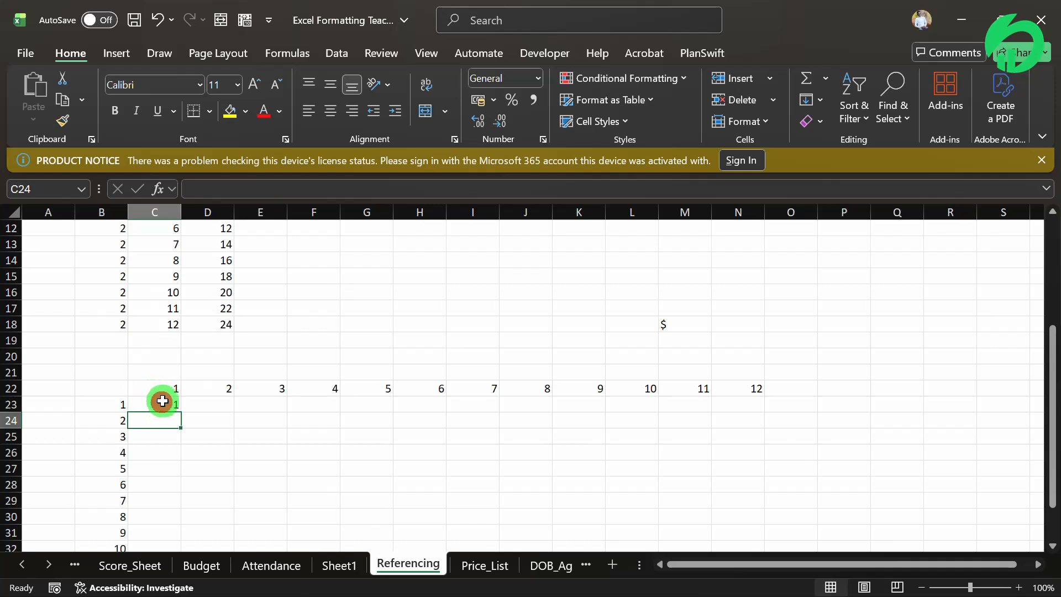
- Fill the C23 formula down to C34 and check the copied formula in C26
{"action": "left_click", "coordinate": [162, 401]}
{"action": "double_click", "coordinate": [181, 411]}
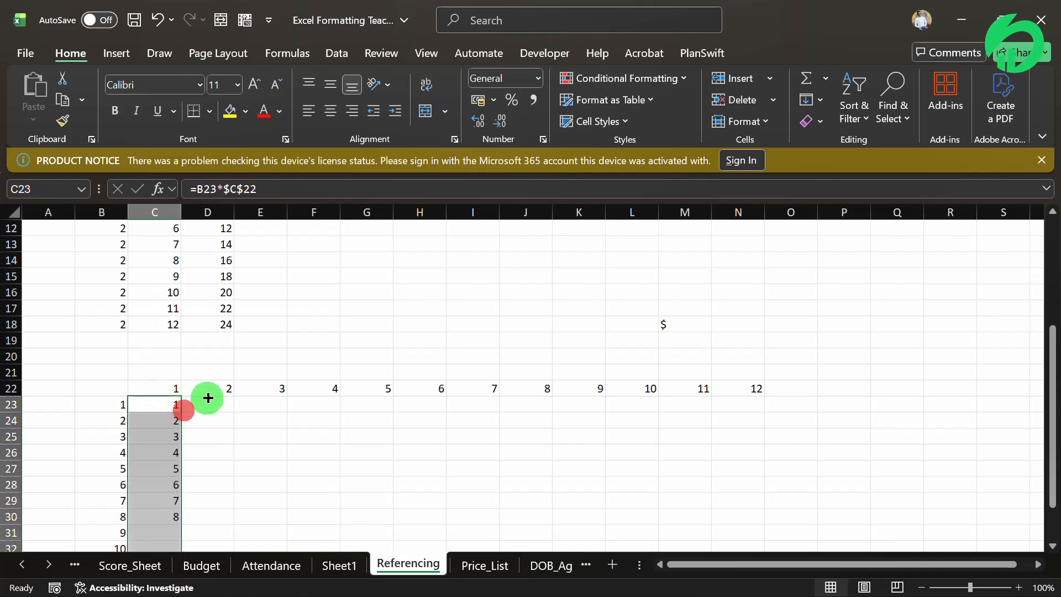
{"action": "scroll", "coordinate": [340, 358], "scroll_direction": "down", "scroll_amount": 2}
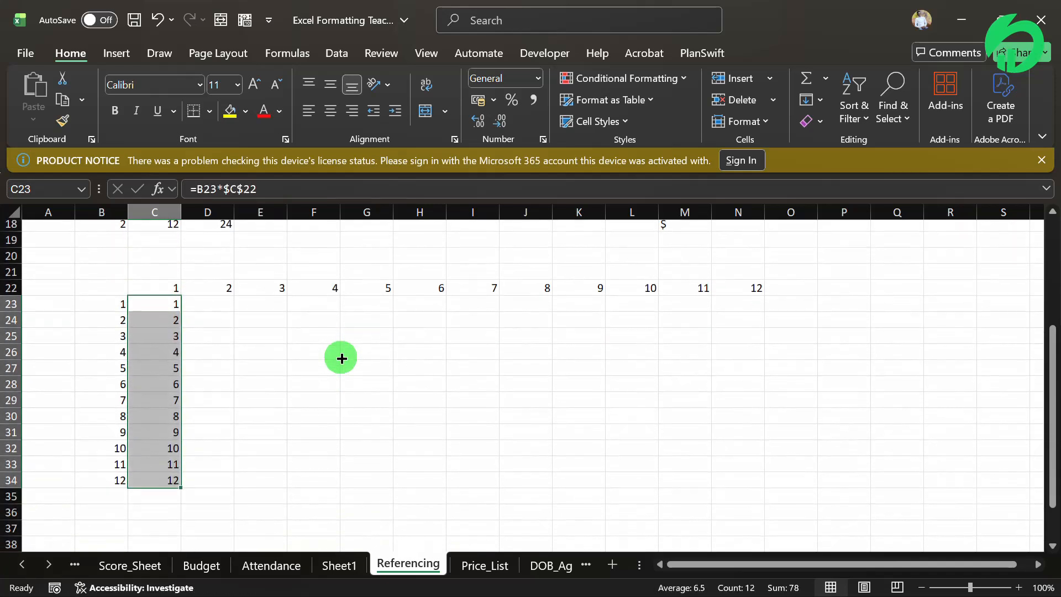
{"action": "left_click_drag", "start_coordinate": [289, 364], "coordinate": [284, 363]}
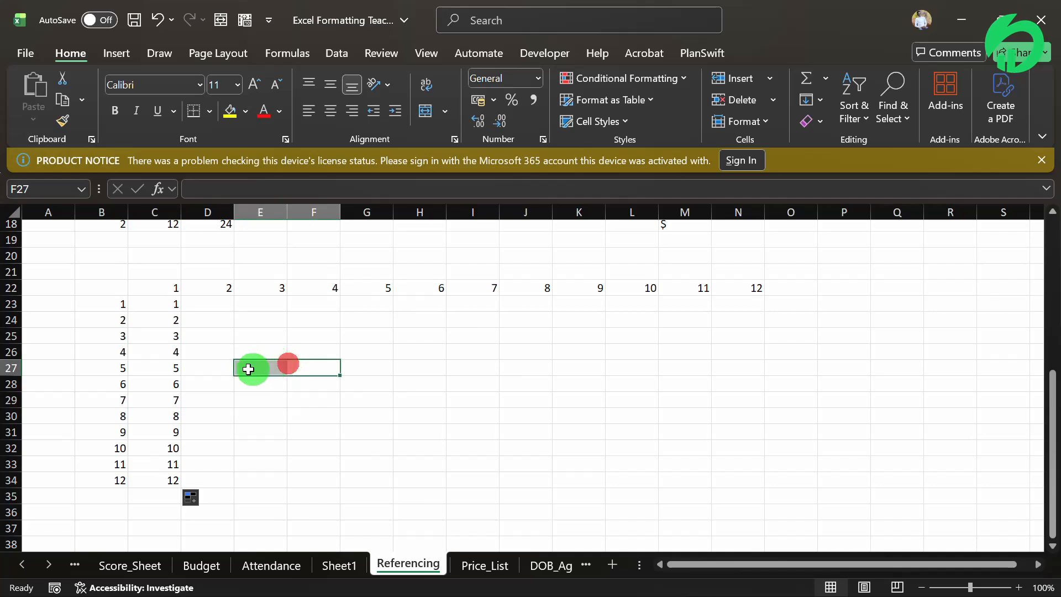
{"action": "left_click", "coordinate": [169, 351]}
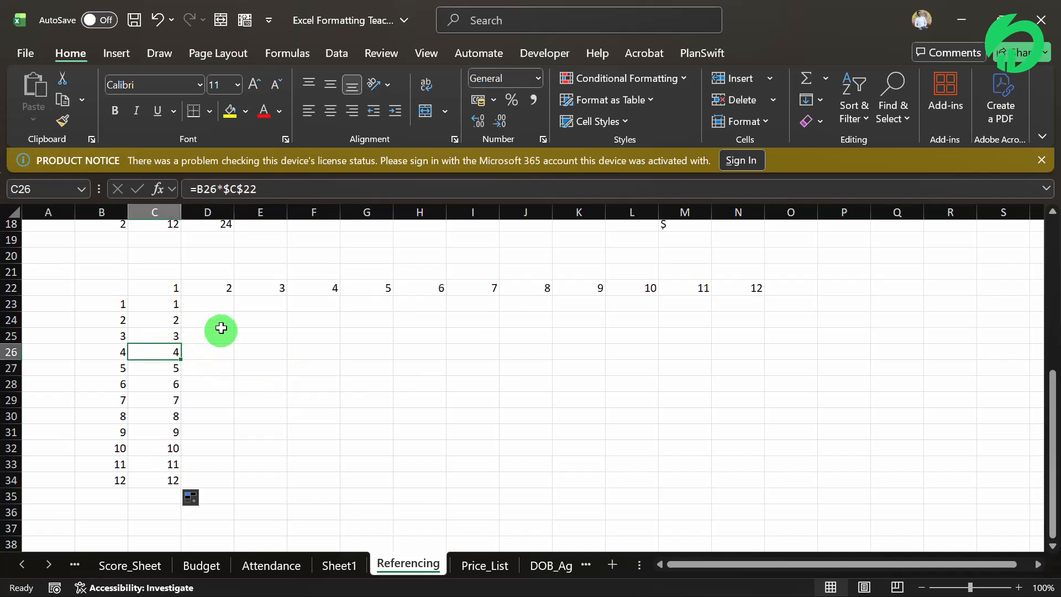
- Enter =B23*$D$22 in D23, with the D22 reference made fully absolute
{"action": "left_click", "coordinate": [204, 304]}
{"action": "type", "text": "="}
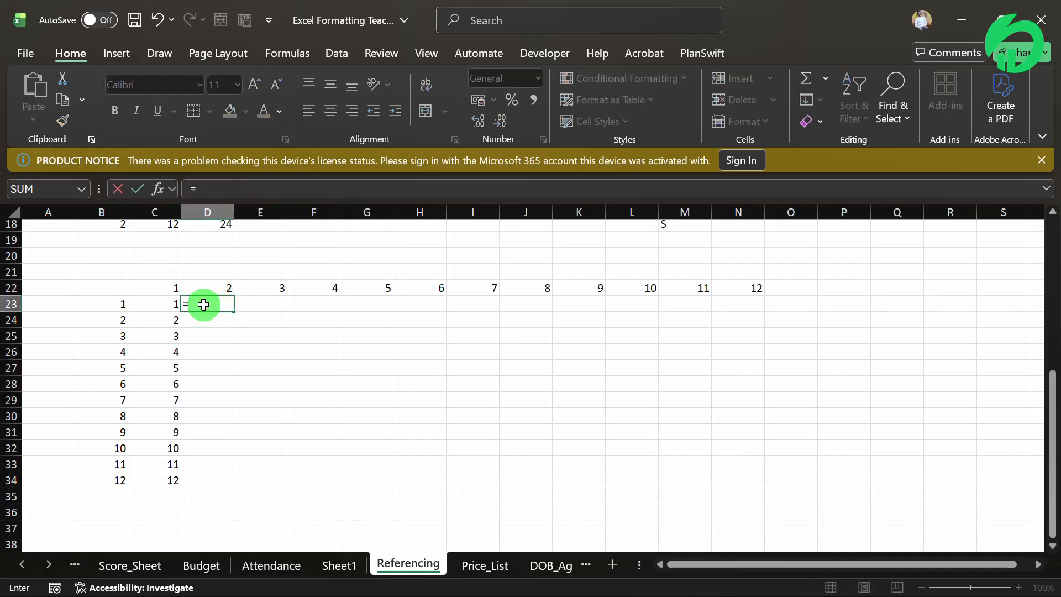
{"action": "left_click", "coordinate": [124, 300]}
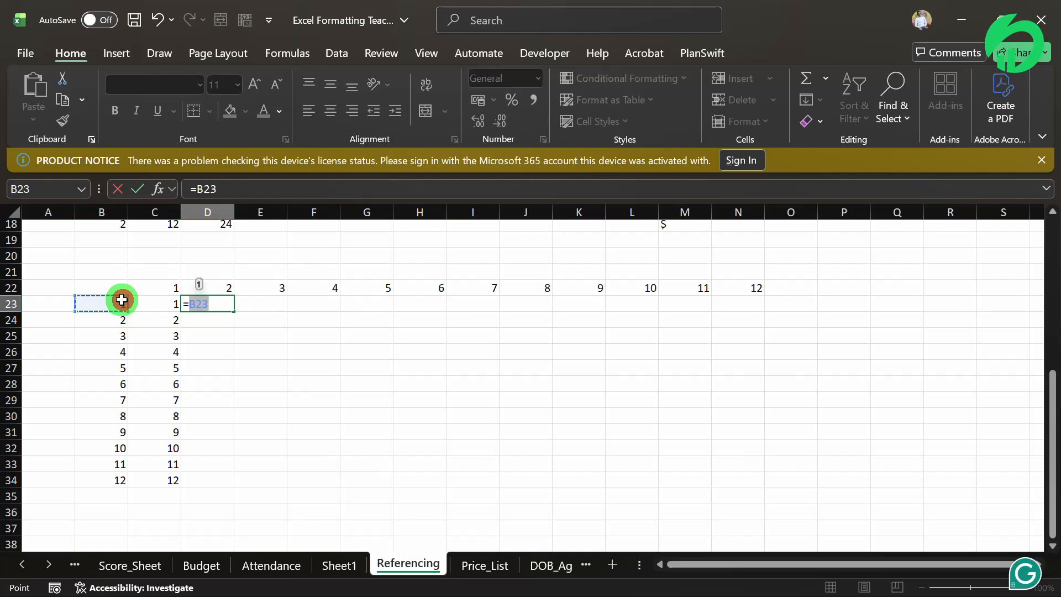
{"action": "type", "text": "*"}
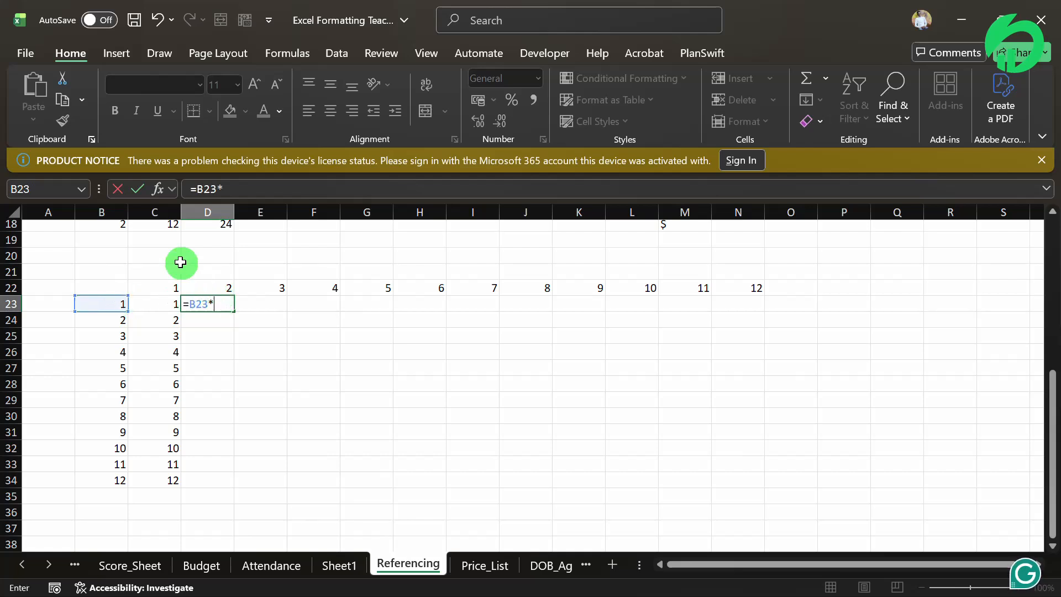
{"action": "left_click", "coordinate": [209, 288]}
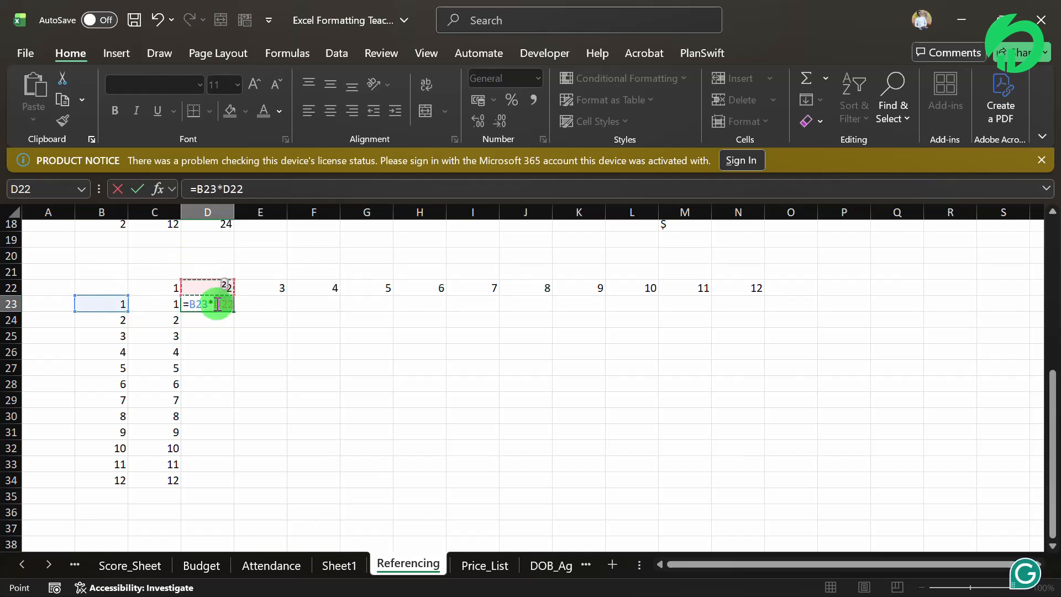
{"action": "left_click", "coordinate": [219, 303]}
{"action": "key", "text": "F4"}
{"action": "key", "text": "F4"}
{"action": "key", "text": "F4"}
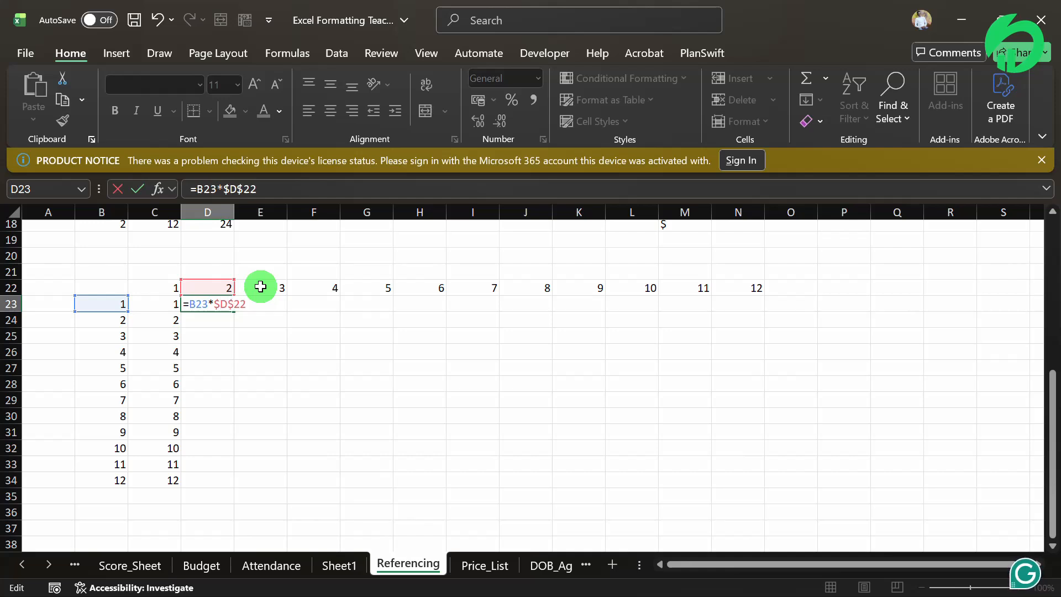
{"action": "key", "text": "Return"}
- Fill the D23 formula down to D34
{"action": "left_click", "coordinate": [221, 301]}
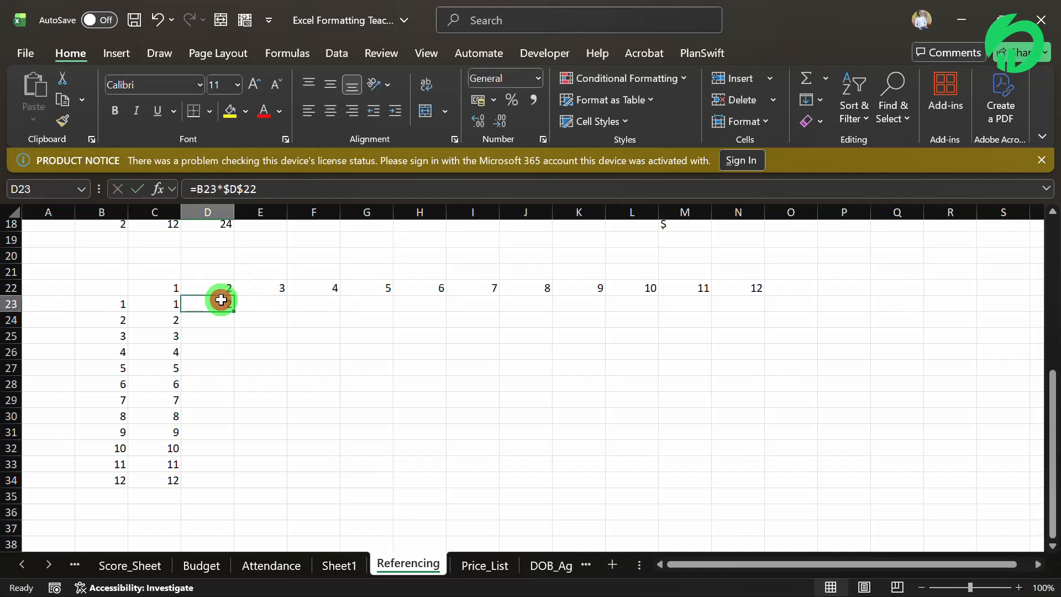
{"action": "double_click", "coordinate": [237, 314]}
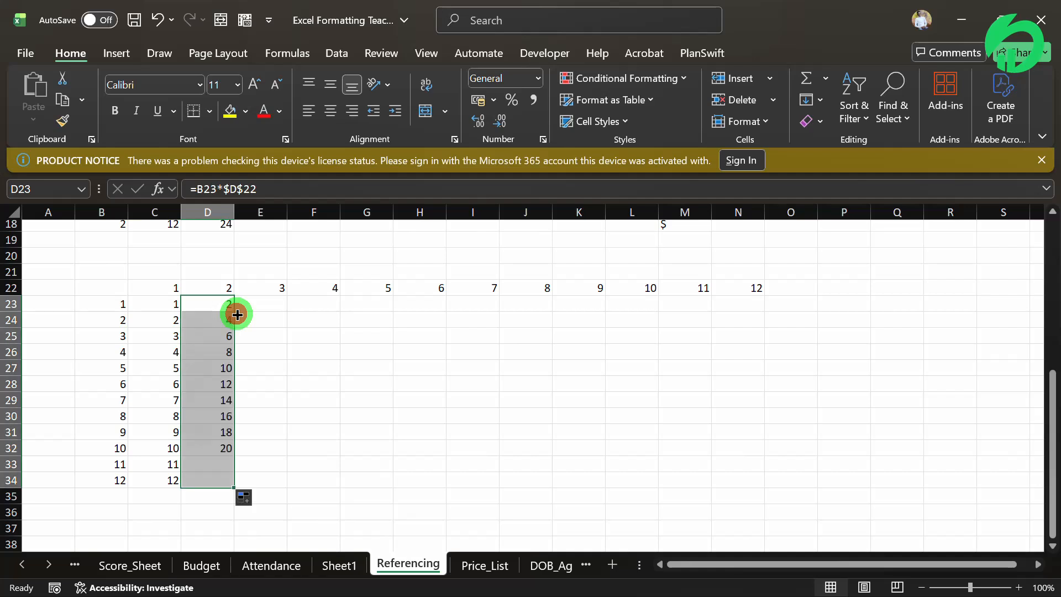
{"action": "left_click", "coordinate": [261, 358]}
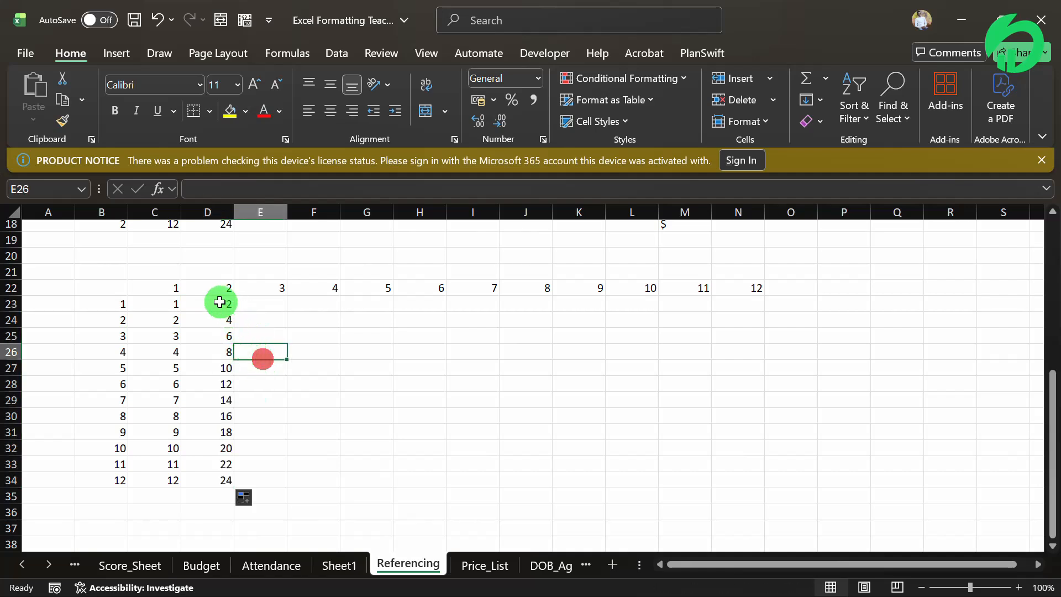
- Highlight the filled products in column D and the remaining empty grid block E23:N34
{"action": "left_click_drag", "start_coordinate": [219, 301], "coordinate": [230, 464]}
{"action": "left_click", "coordinate": [276, 384]}
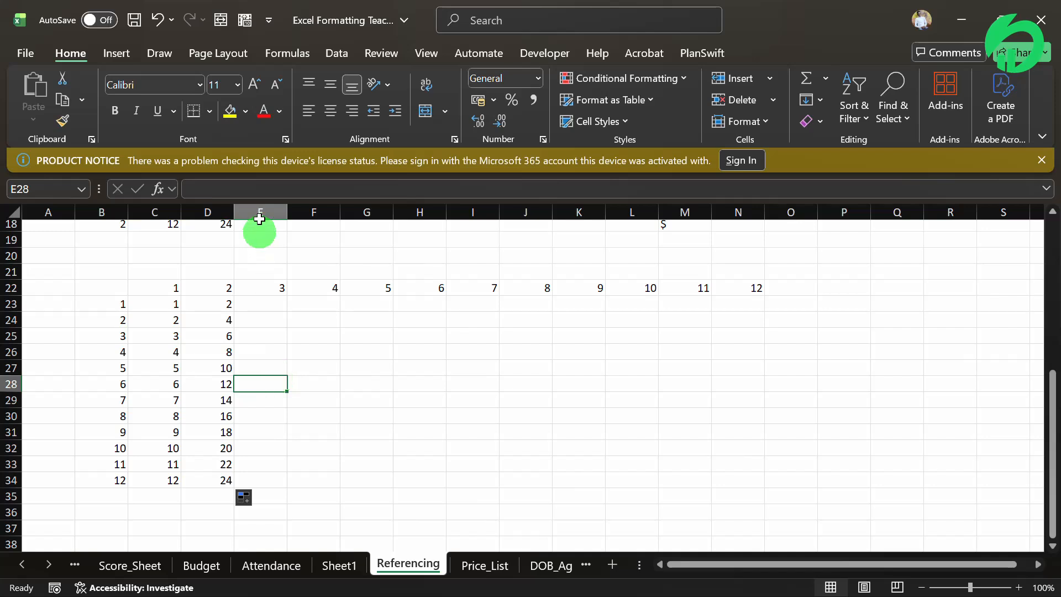
{"action": "left_click", "coordinate": [272, 308]}
{"action": "mouse_move", "coordinate": [271, 309]}
{"action": "left_mouse_down"}
{"action": "mouse_move", "coordinate": [679, 350]}
{"action": "mouse_move", "coordinate": [725, 389]}
{"action": "mouse_move", "coordinate": [720, 471]}
{"action": "left_mouse_up"}
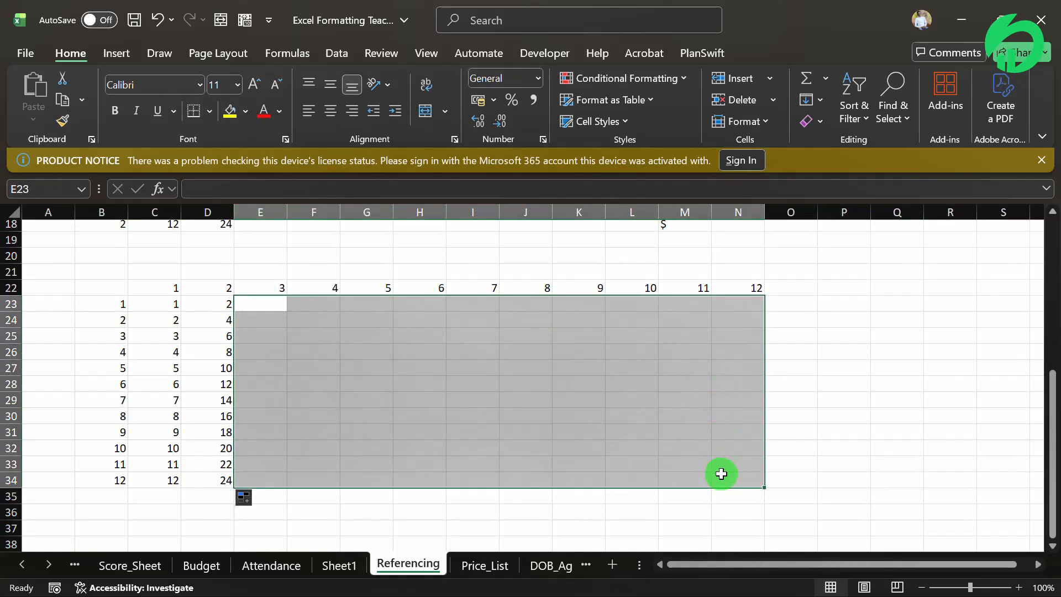